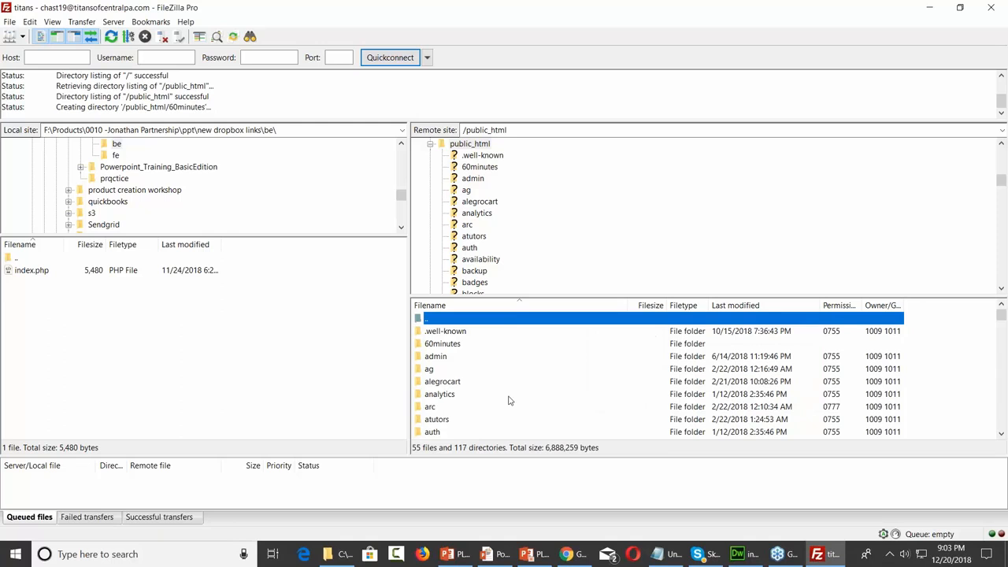
Open the empty 60minutes folder on the server and restore and reposition the FileZilla window
double_click(454, 347)
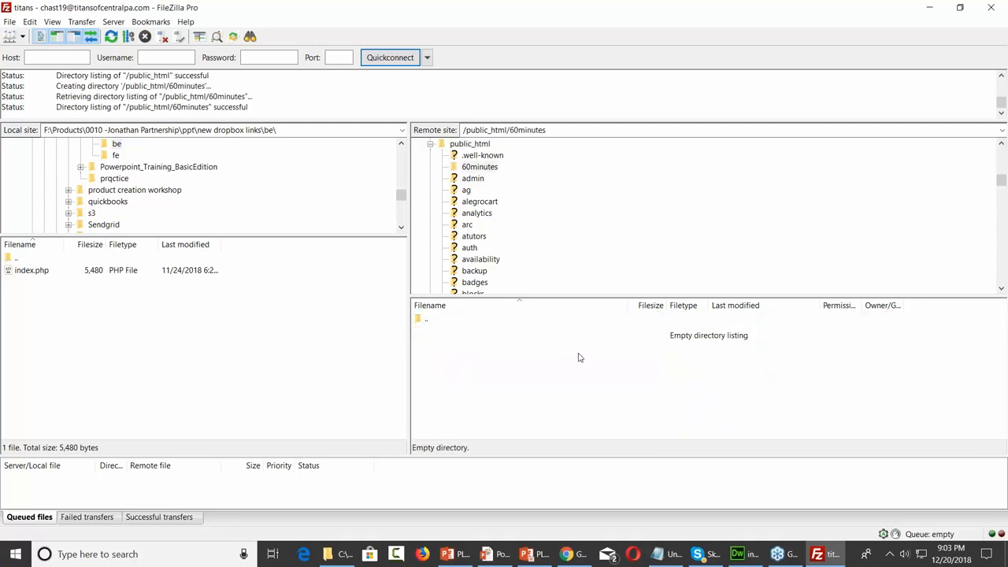
left_click(960, 7)
left_click_drag(549, 52, 660, 35)
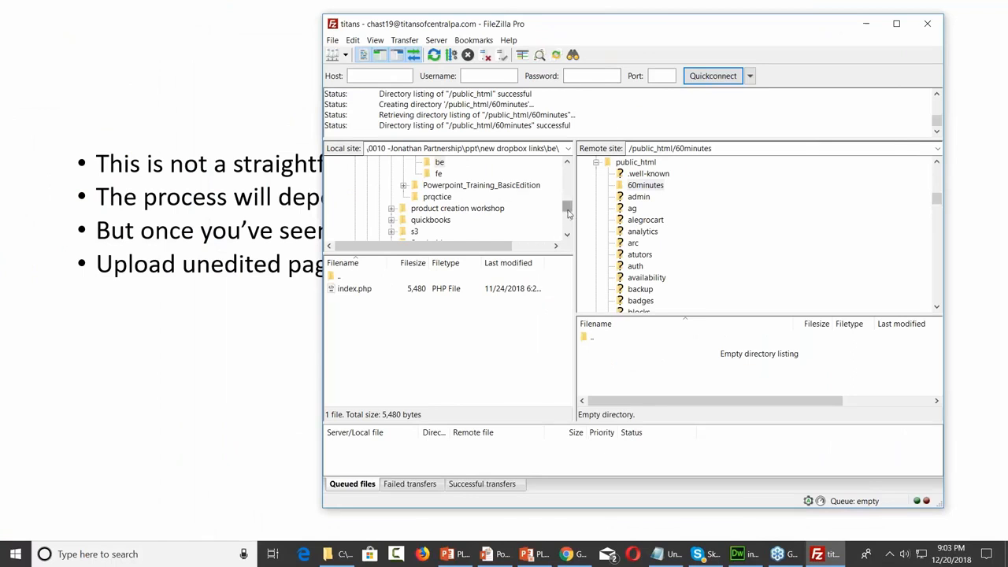
left_click_drag(568, 211, 566, 168)
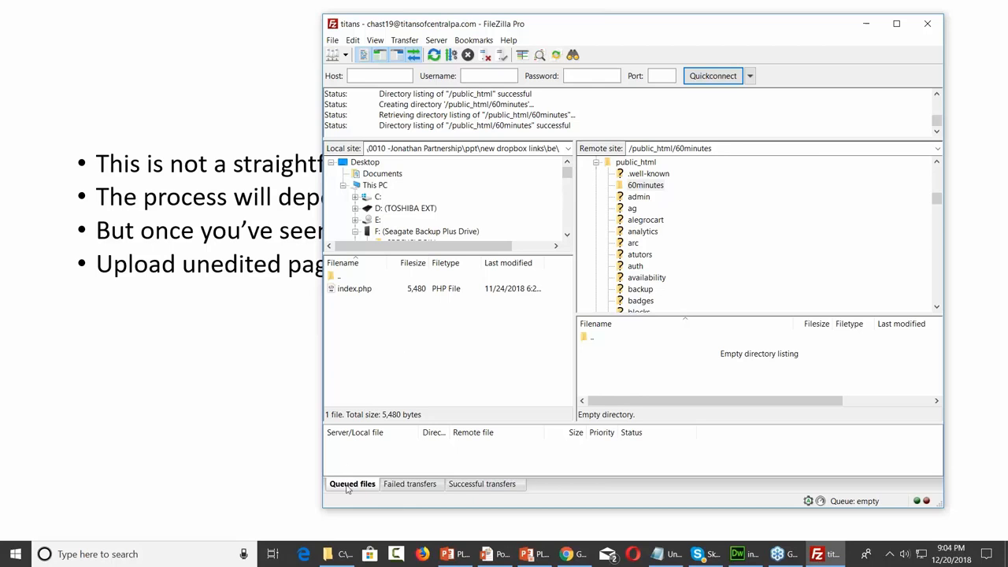
Navigate Explorer to Upgrade Module 4_Stunning Lead Grabbing Page > Squeeze_Page, beside FileZilla
left_click(335, 554)
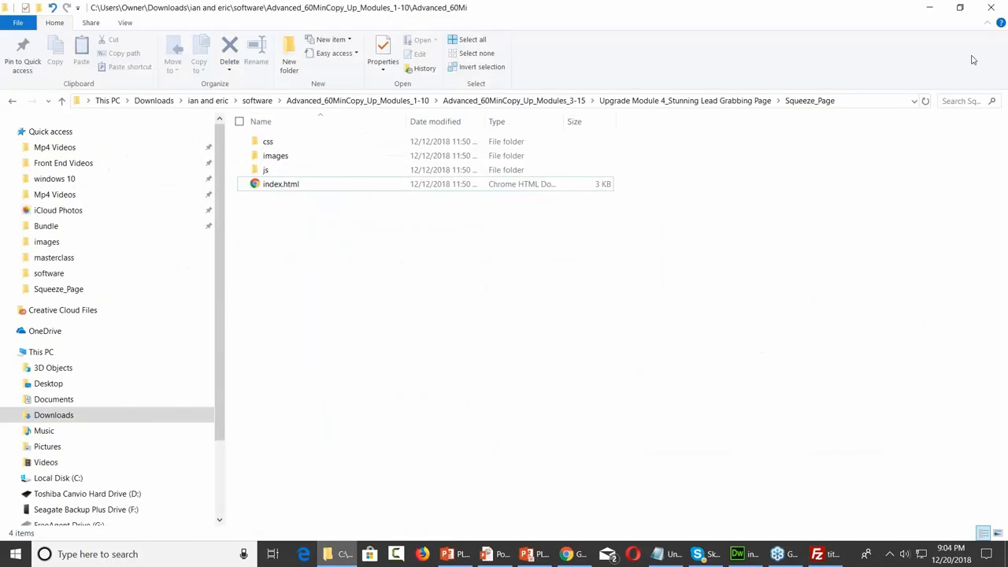
left_click(960, 8)
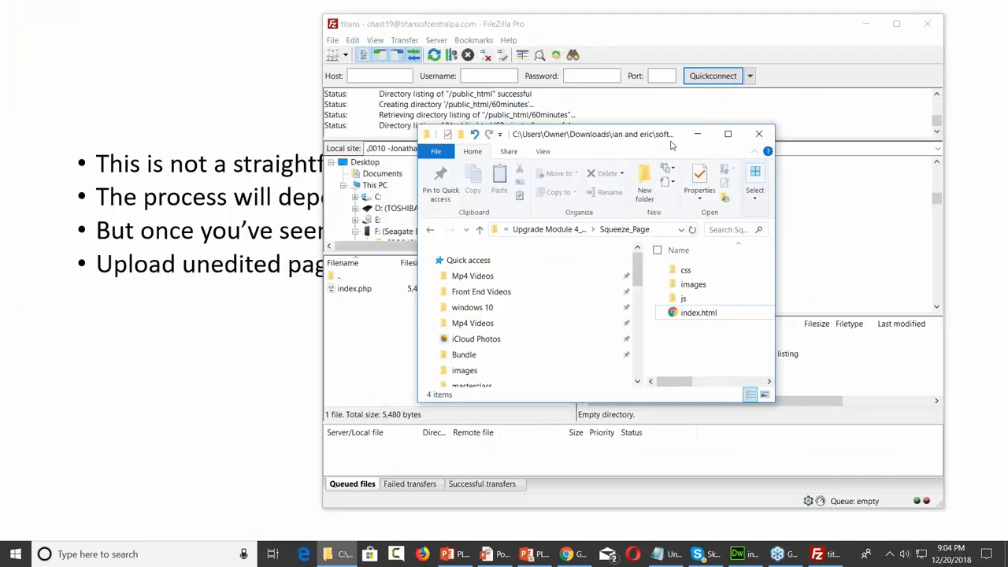
left_click_drag(645, 138, 331, 38)
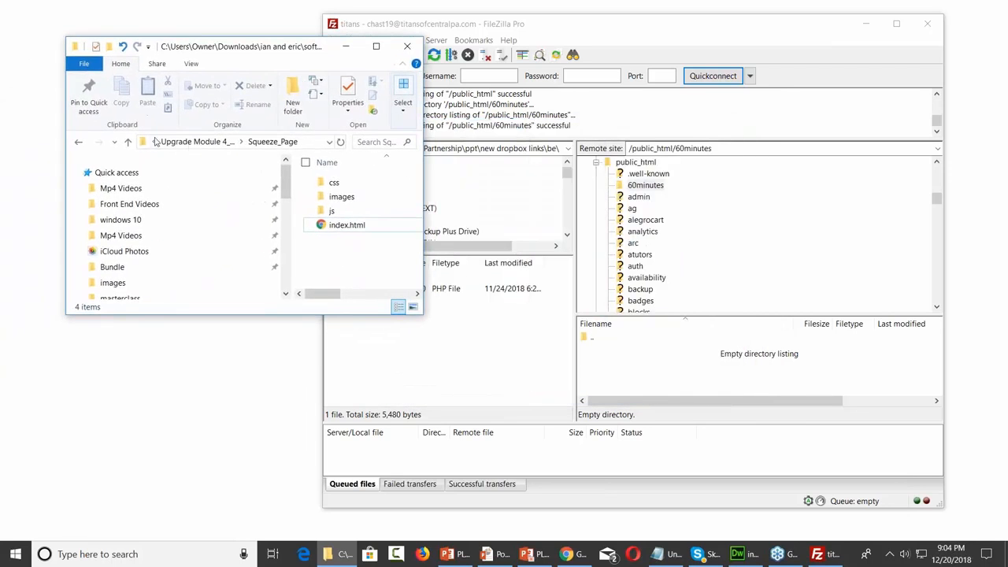
left_click(203, 142)
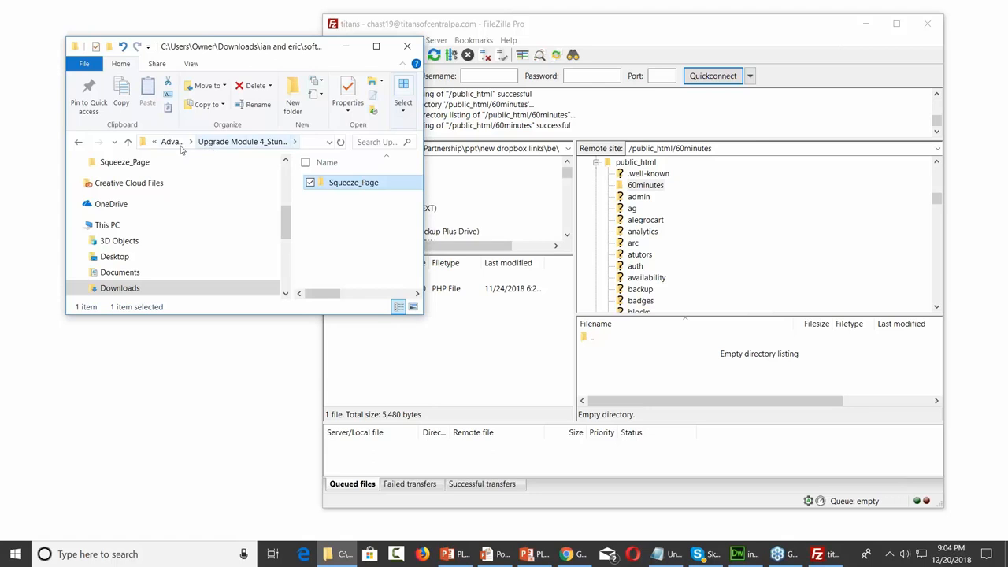
left_click(173, 144)
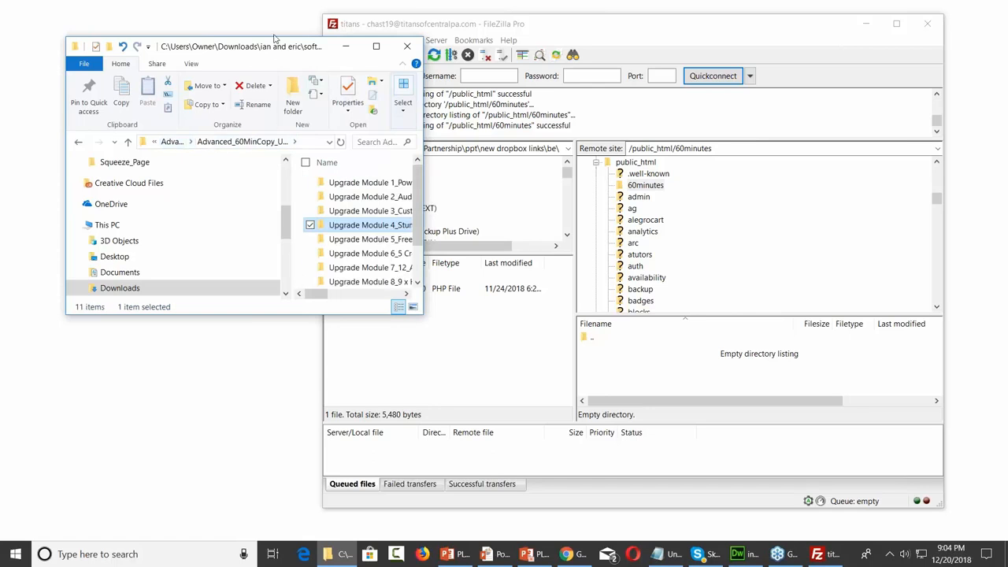
double_click(275, 38)
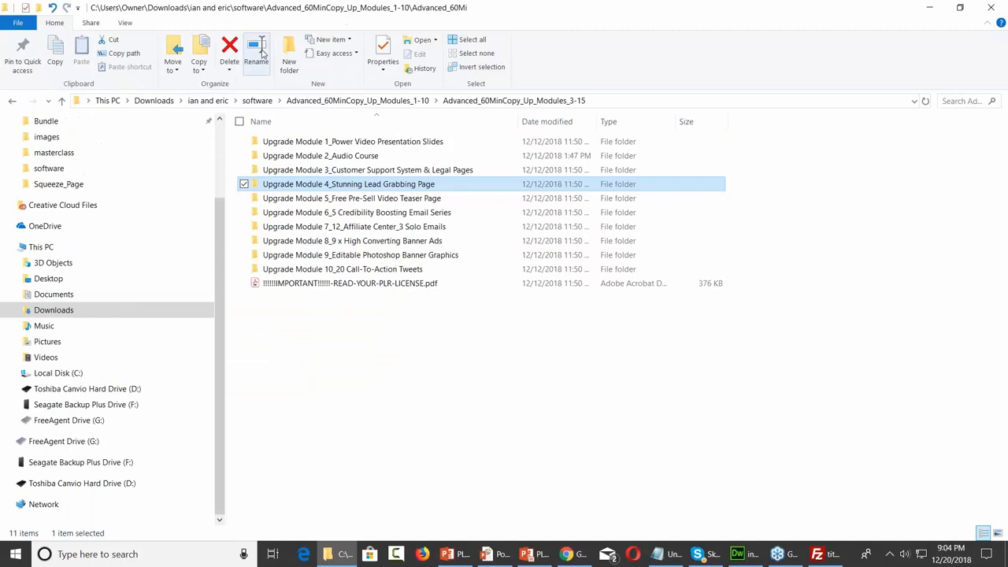
double_click(380, 186)
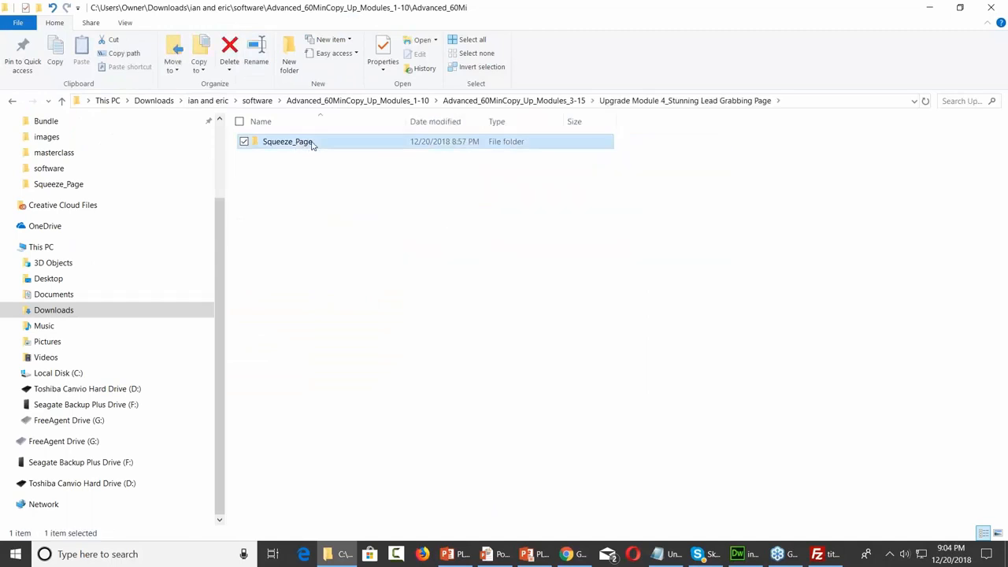
double_click(315, 142)
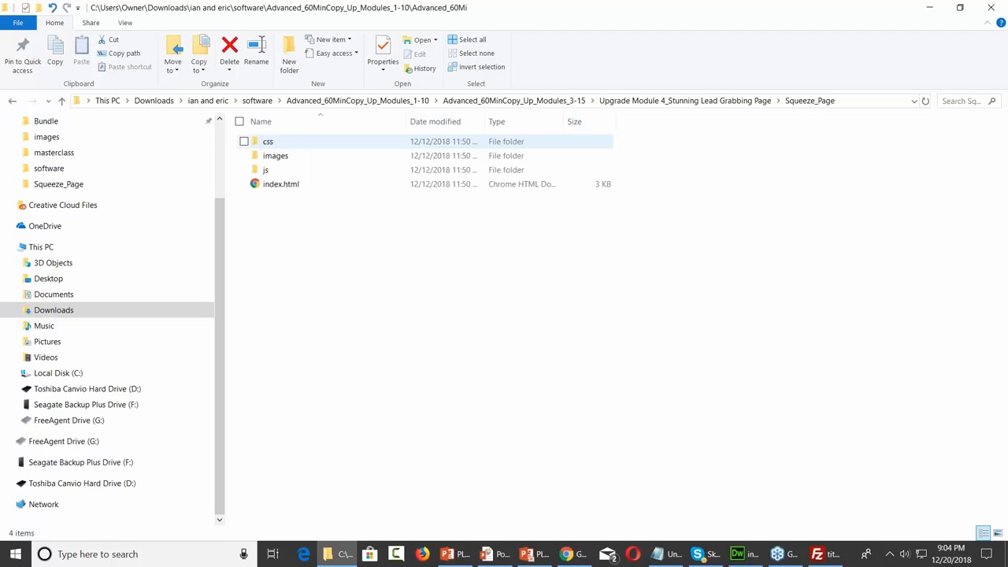
left_click(959, 9)
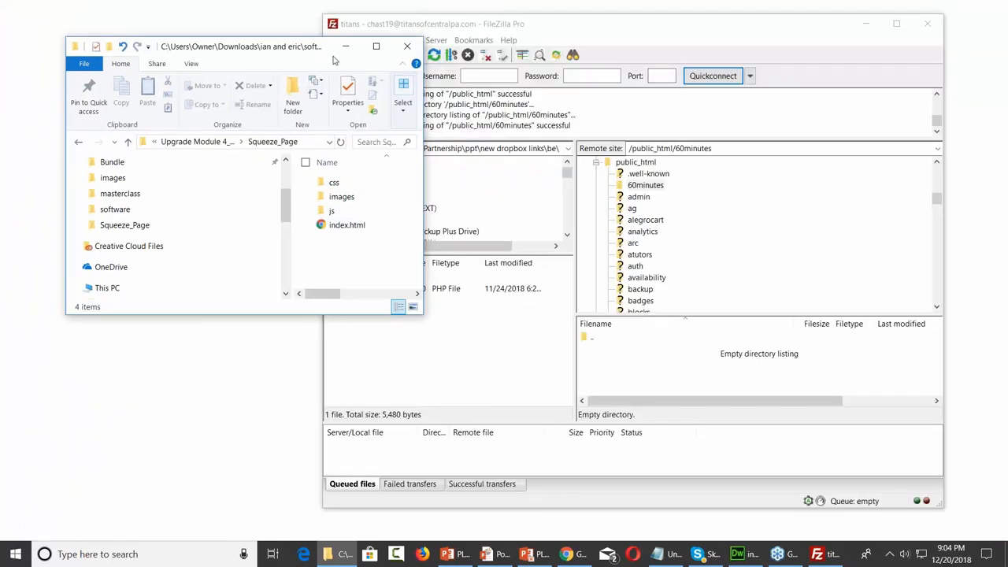
Upload css, images, js and index.html into the server's 60minutes folder
left_click(332, 182)
key("Down")
key("shift+Down")
key("shift+Down")
left_click(337, 182, "ctrl")
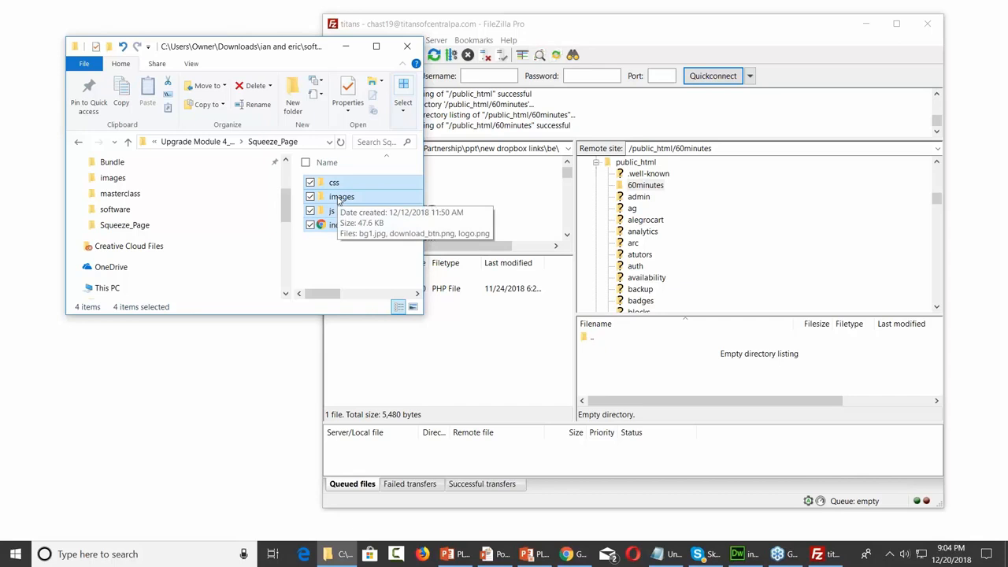
left_click_drag(338, 201, 629, 390)
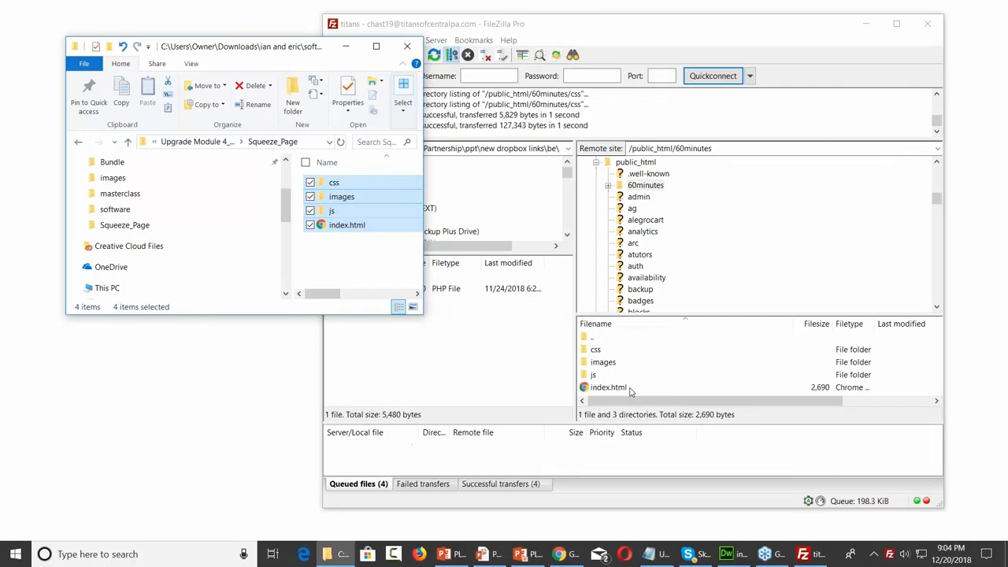
left_click(345, 46)
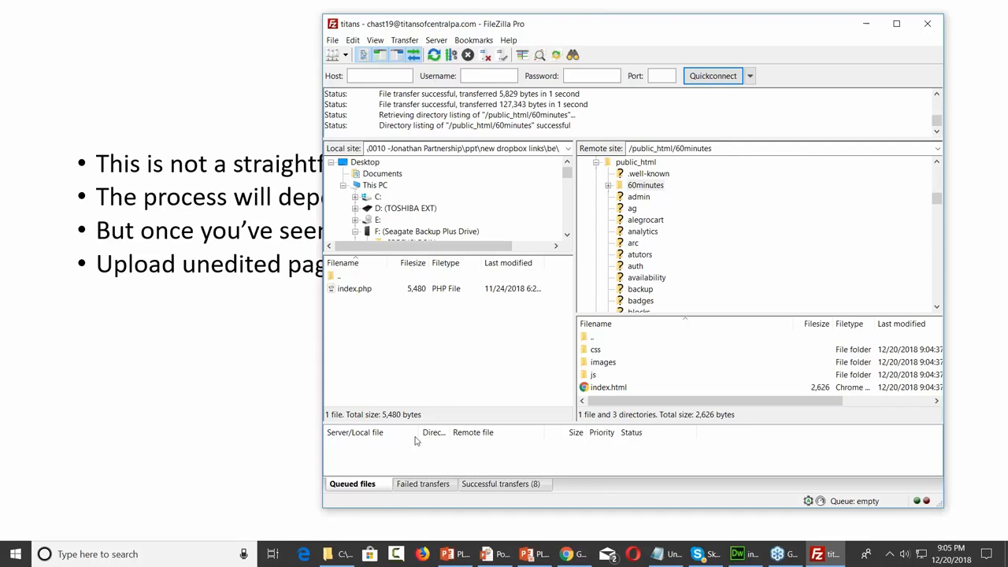
Open Squeeze_Page's index.html with Adobe Dreamweaver CC 2018 and look over its code
left_click(334, 558)
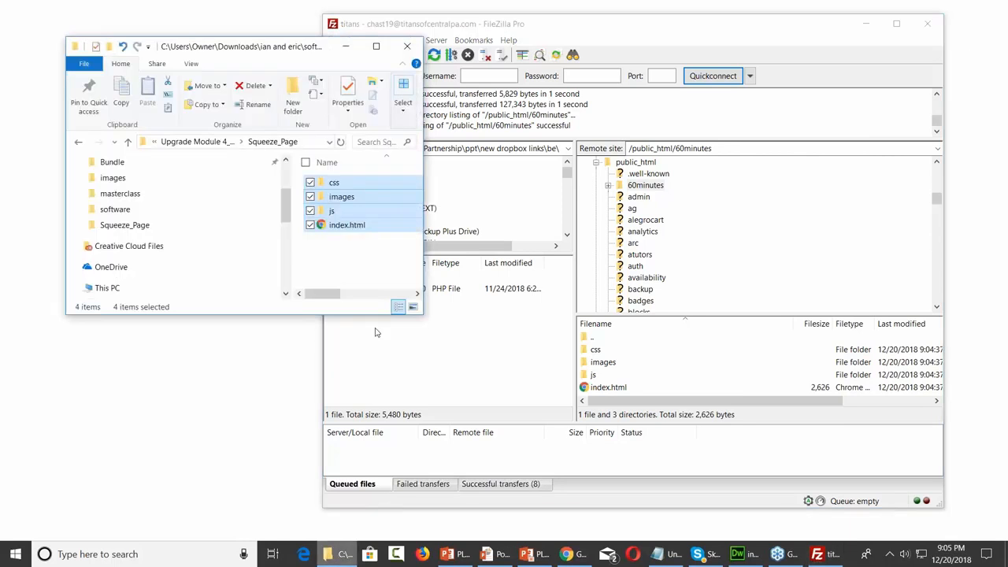
double_click(292, 47)
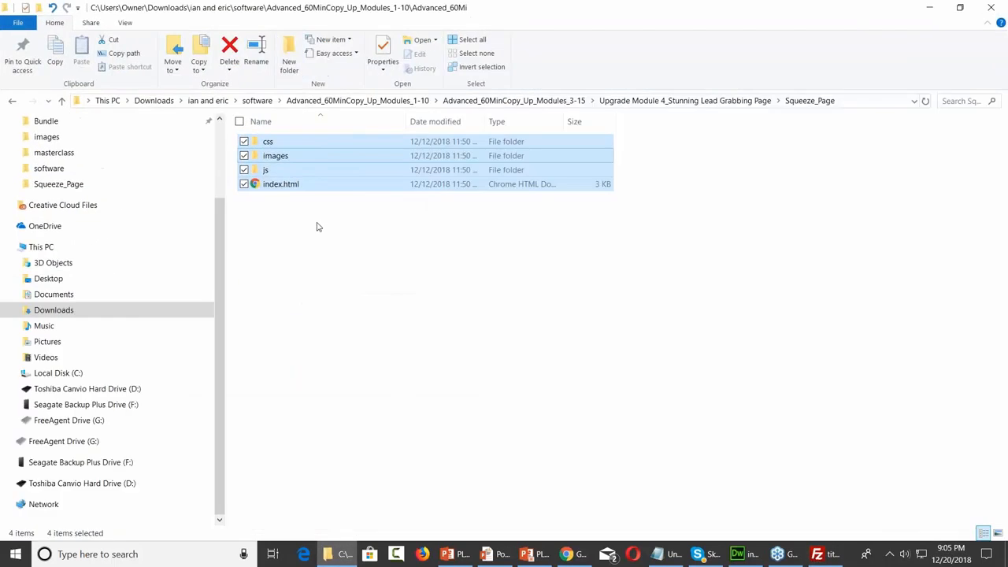
left_click(318, 226)
left_click(287, 186)
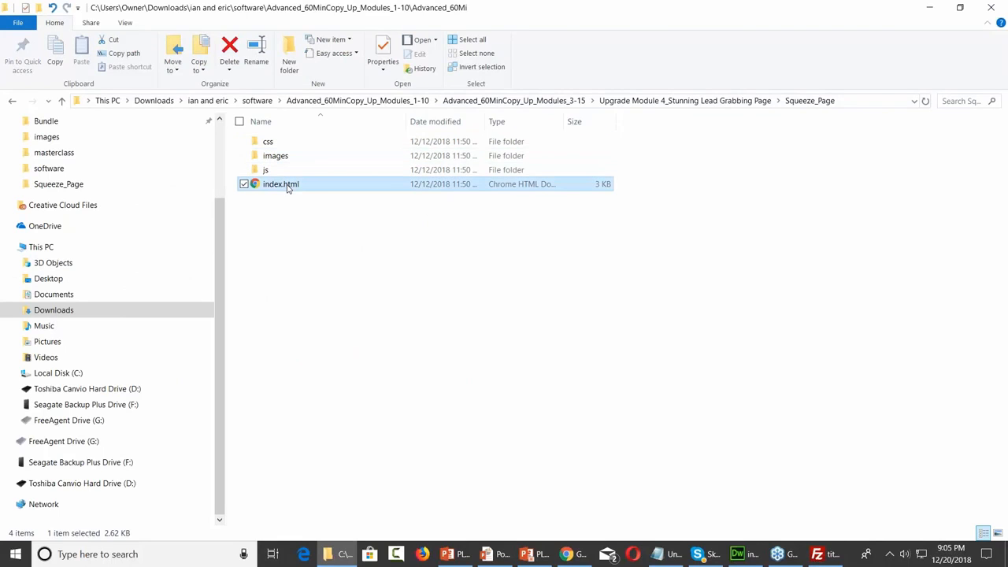
right_click(288, 187)
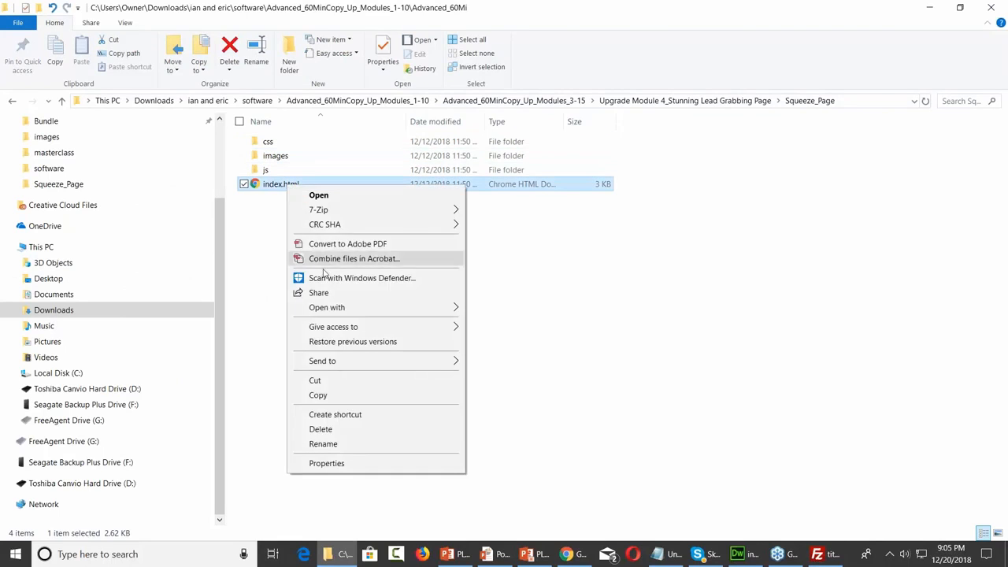
mouse_move(341, 314)
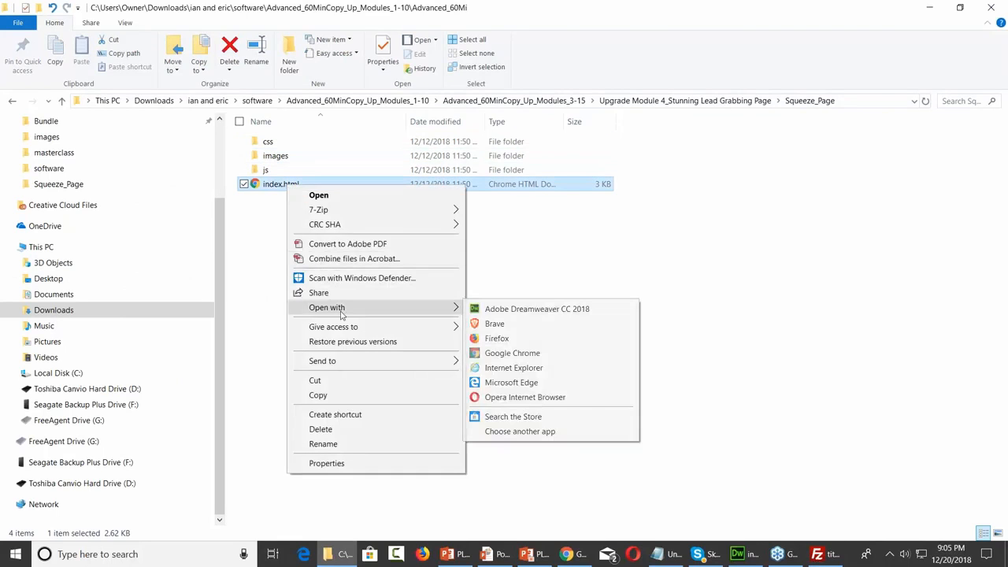
left_click(478, 310)
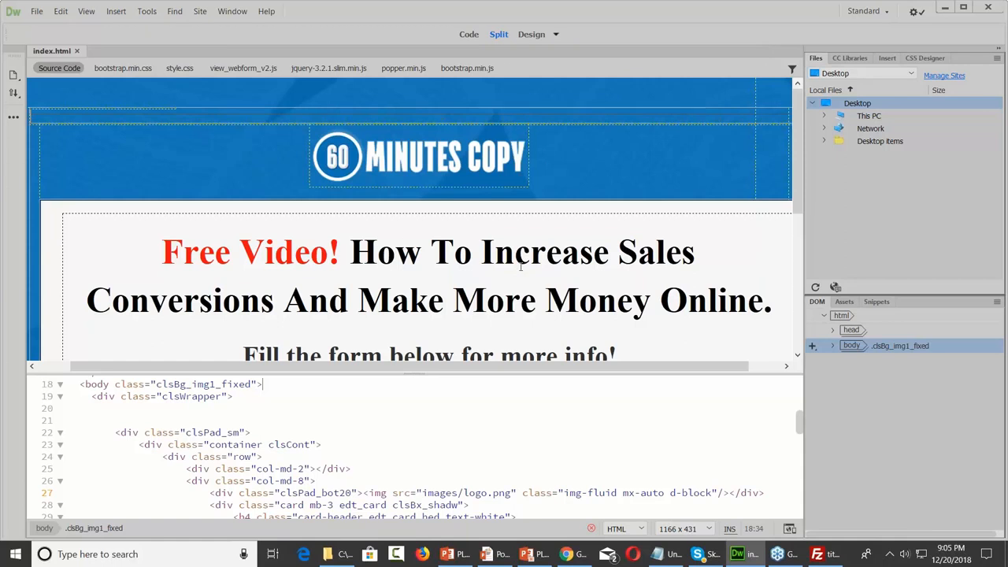
left_click(447, 393)
scroll(445, 401, "down", 4)
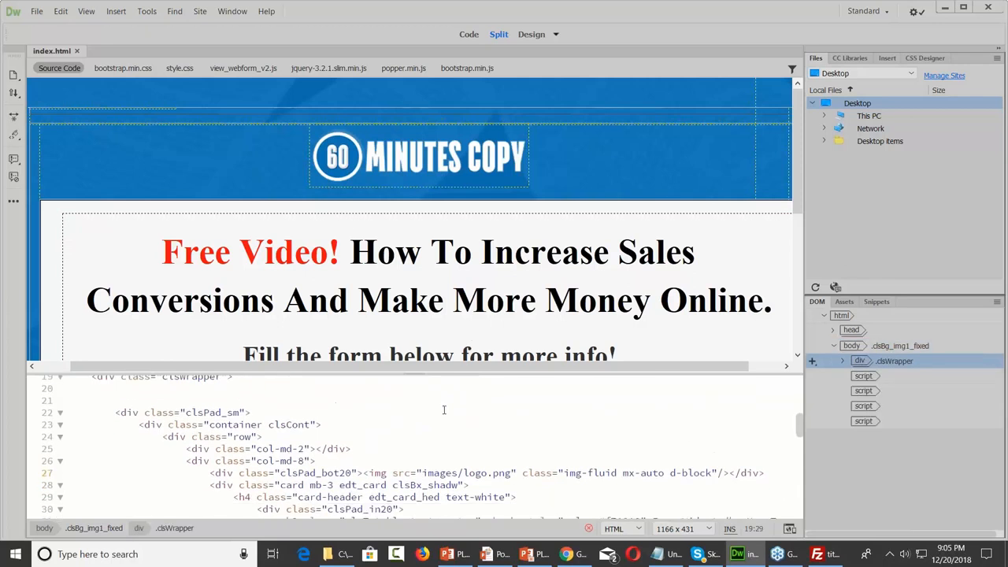
scroll(444, 431, "up", 5)
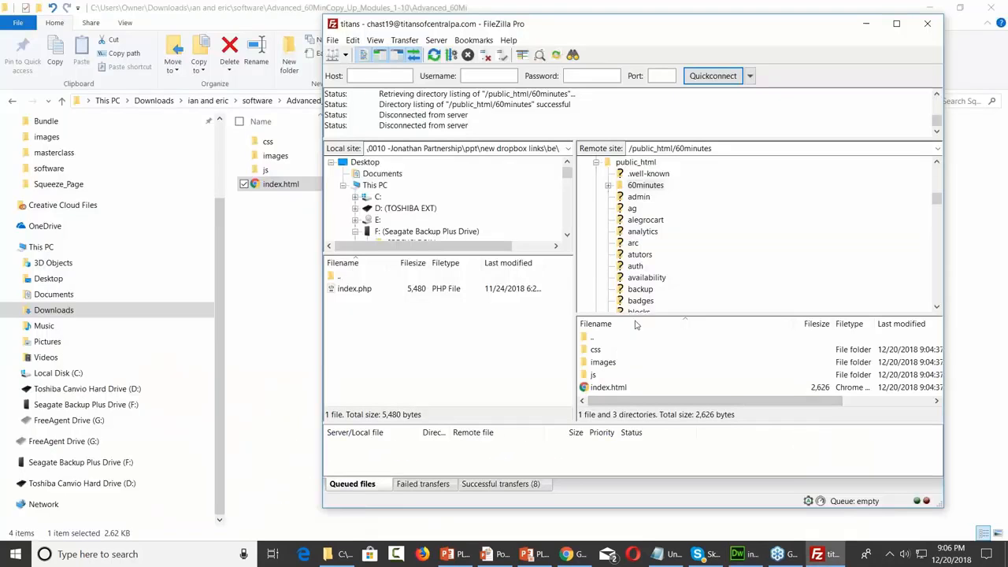
Copy the 60minutes folder's URL from FileZilla and start a new Edge InPrivate window
right_click(641, 187)
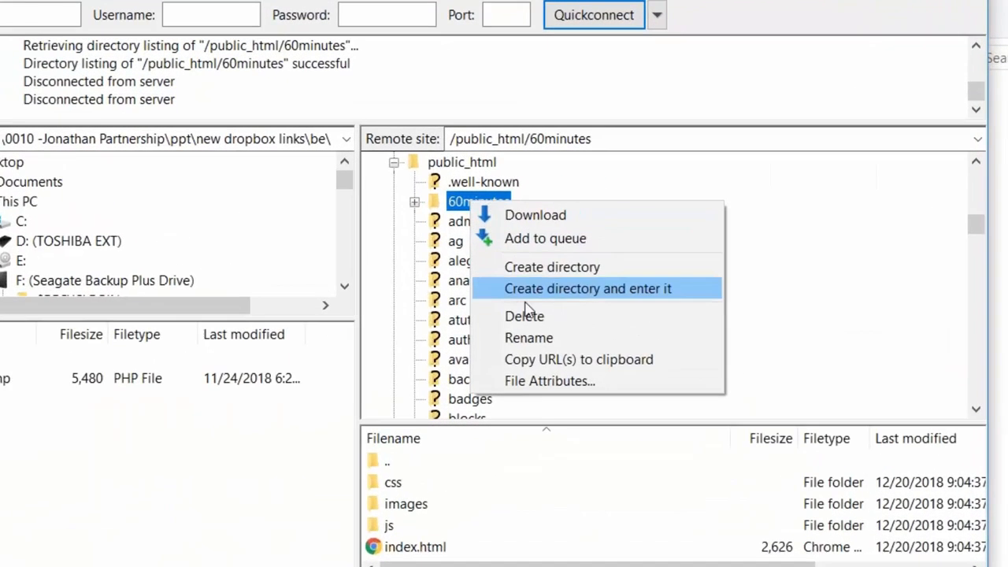
left_click(538, 361)
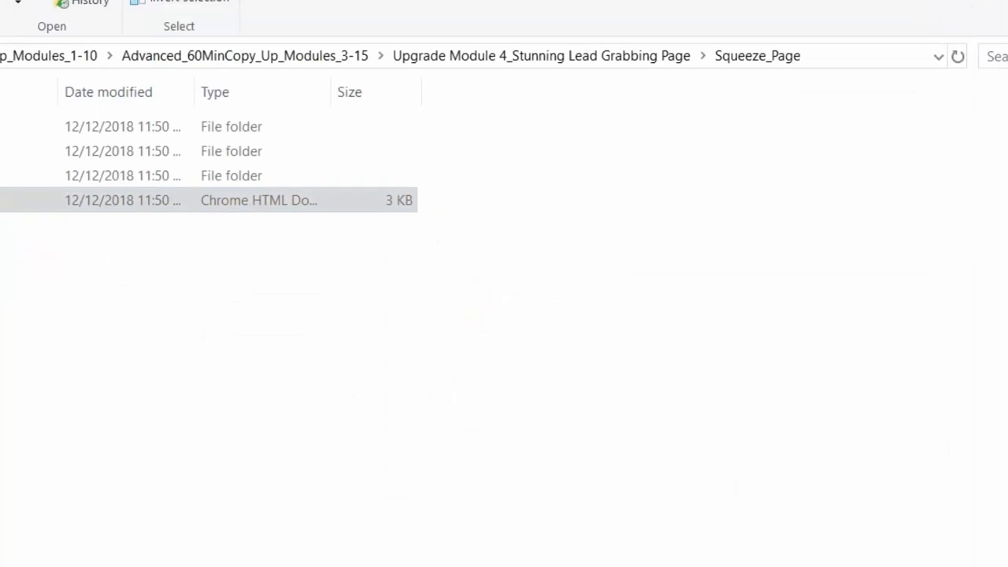
left_click(292, 473)
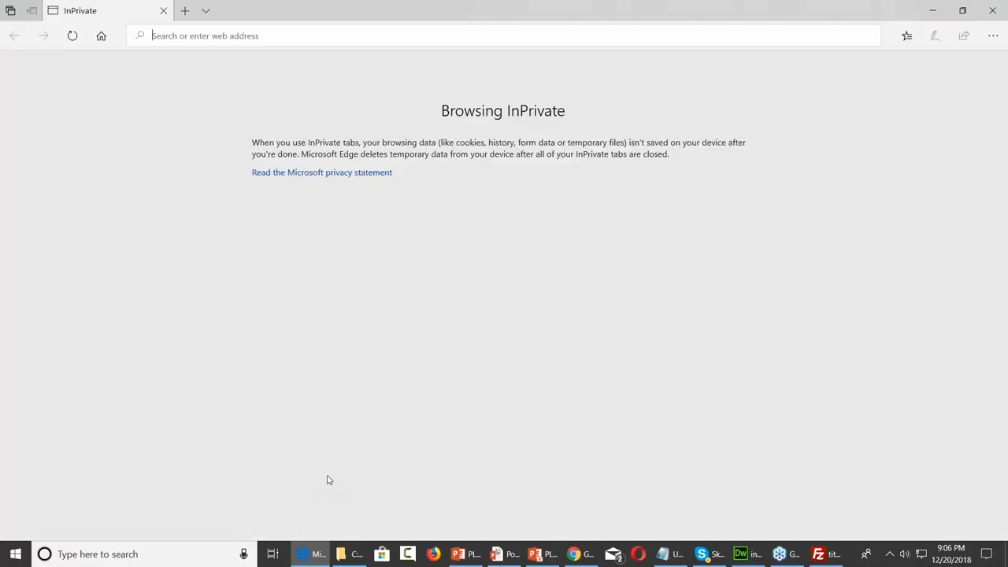
Paste the copied ftp address, strip public_html and the extra slash, and load it
right_click(250, 35)
left_click(246, 72)
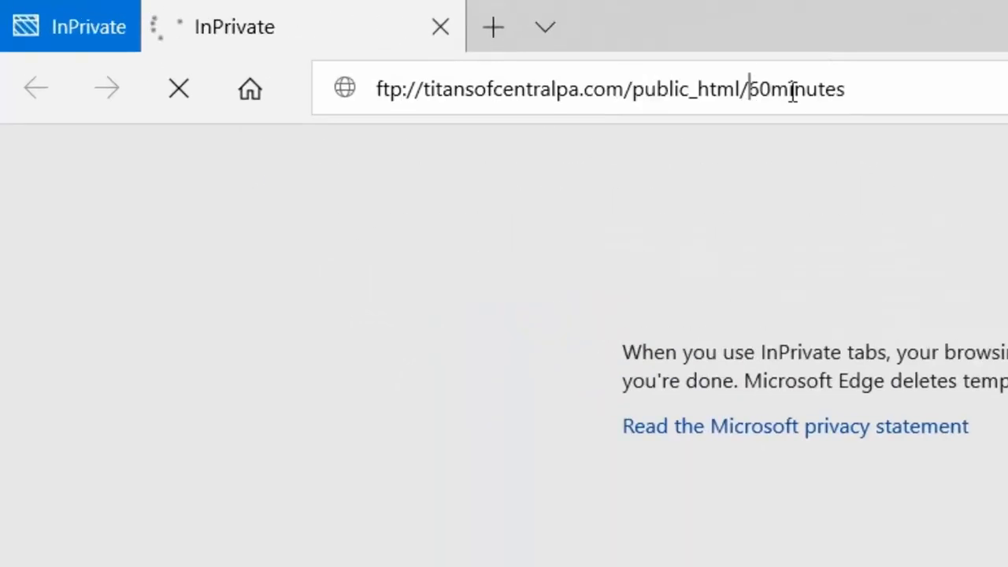
key("BackSpace")
key("BackSpace")
key("BackSpace")
key("BackSpace")
key("BackSpace")
key("BackSpace")
key("BackSpace")
key("BackSpace")
key("BackSpace")
key("BackSpace")
key("BackSpace")
key("BackSpace")
key("BackSpace")
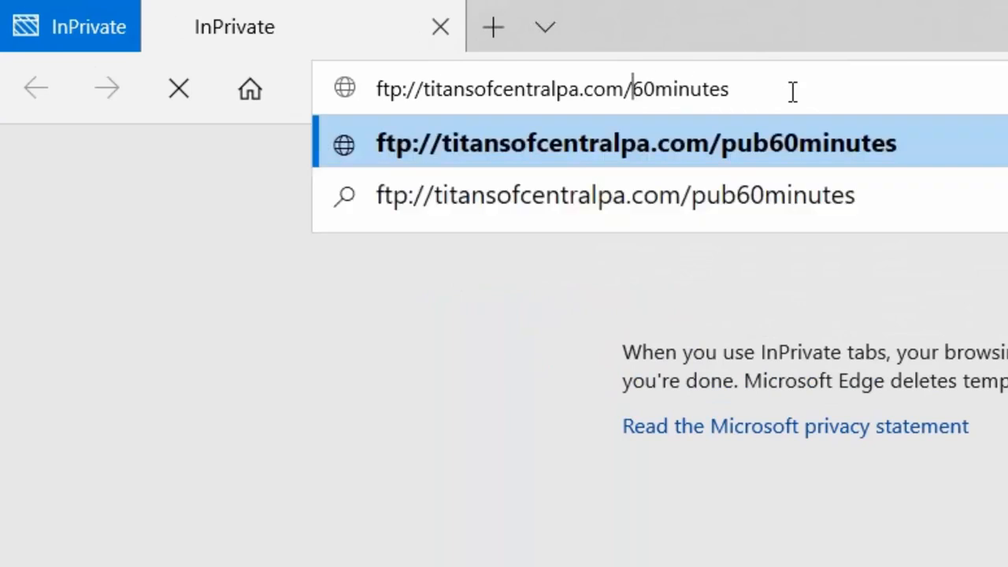
type("/")
key("Left")
key("Left")
key("Left")
key("Left")
key("Left")
key("Left")
key("Left")
key("Left")
key("Left")
key("Left")
key("Left")
key("Left")
key("Left")
key("Left")
key("Left")
key("Left")
key("Left")
key("Left")
key("Left")
key("Left")
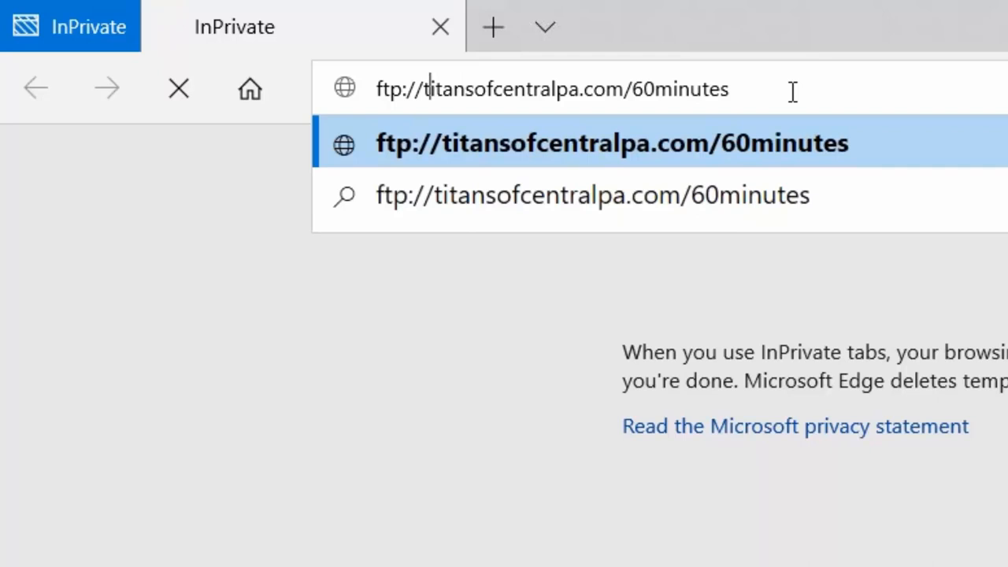
key("Left")
key("BackSpace")
key("Return")
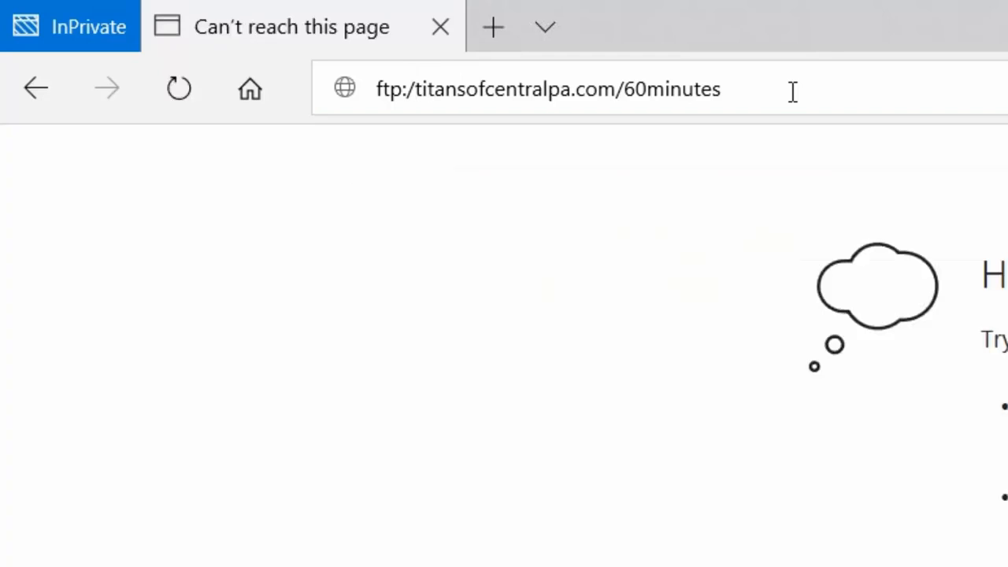
Remove the ftp:/ prefix so titansofcentralpa.com/60minutes/ loads over http
left_click(425, 89)
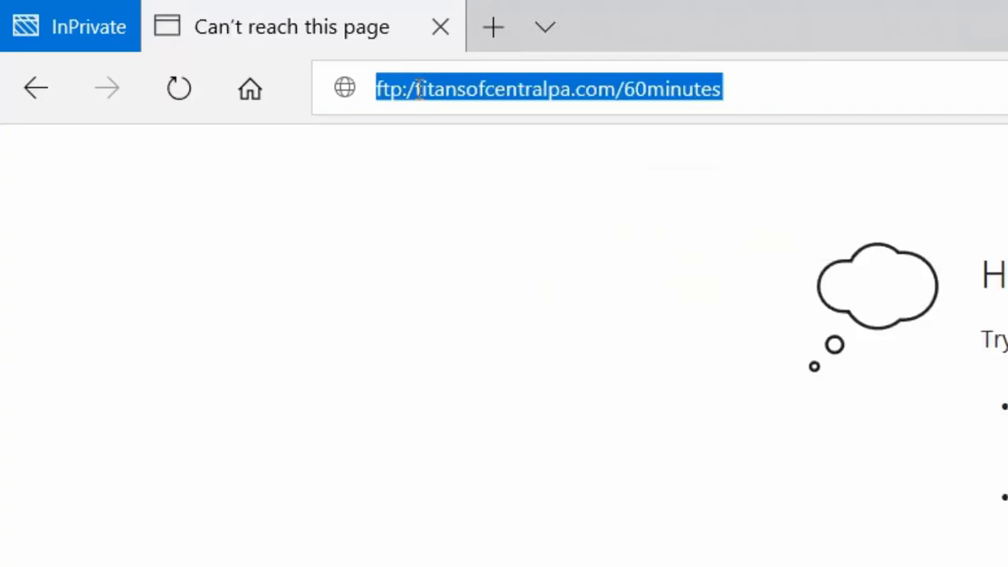
left_click(415, 89)
key("BackSpace")
key("BackSpace")
key("BackSpace")
key("BackSpace")
key("BackSpace")
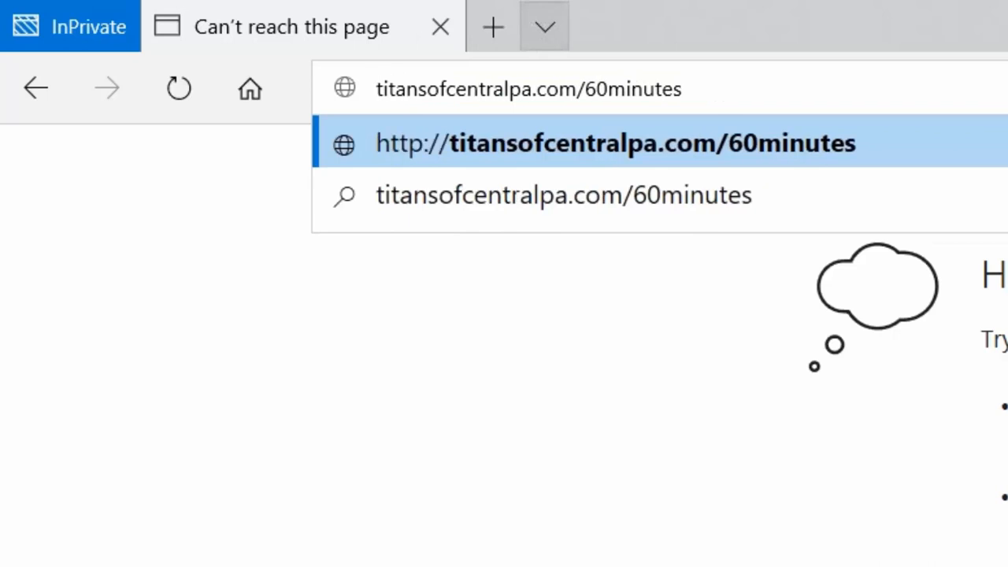
key("Return")
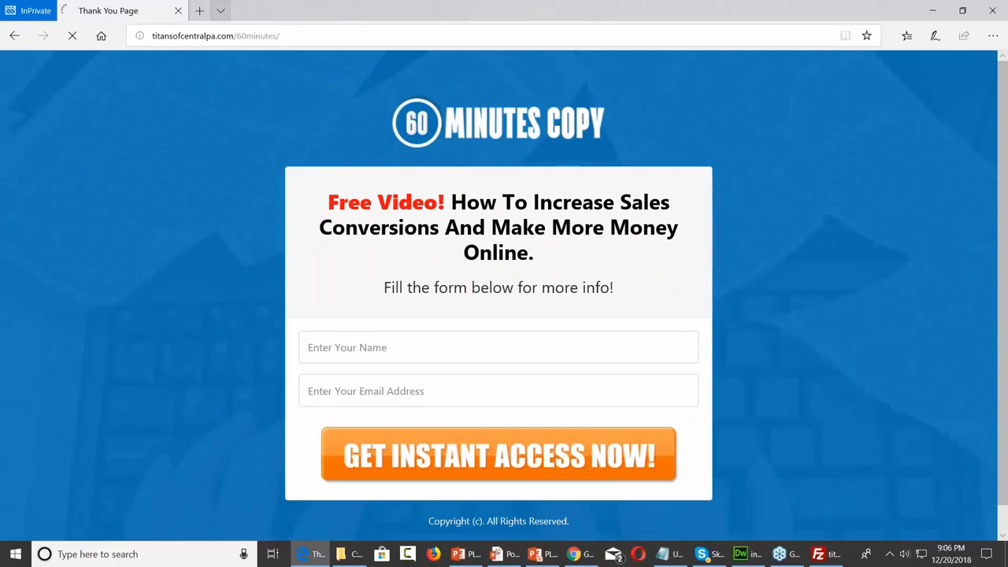
Fill the squeeze page form with a test first name and email address, then submit it
left_click(366, 353)
type("Thomas")
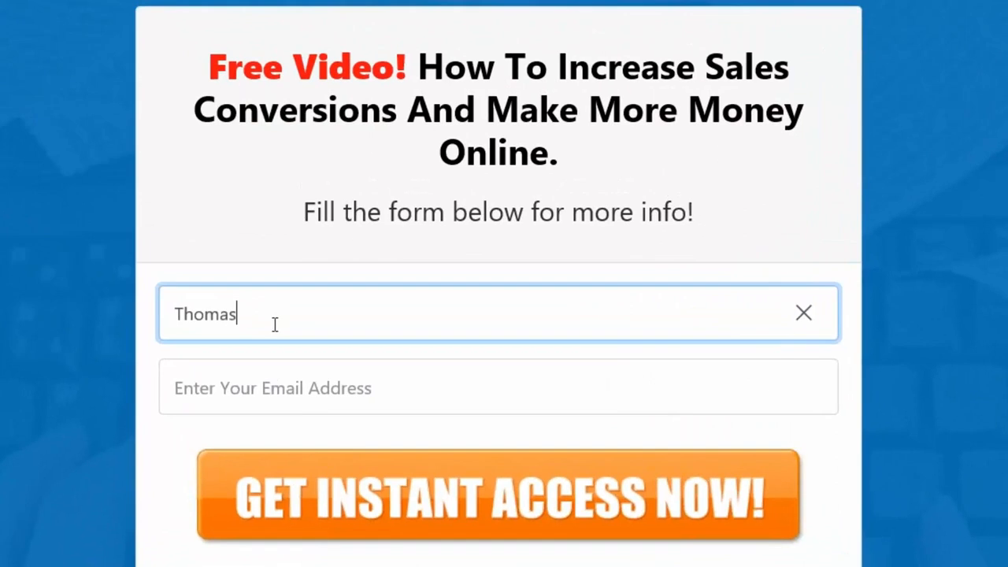
left_click(274, 381)
left_click(378, 534)
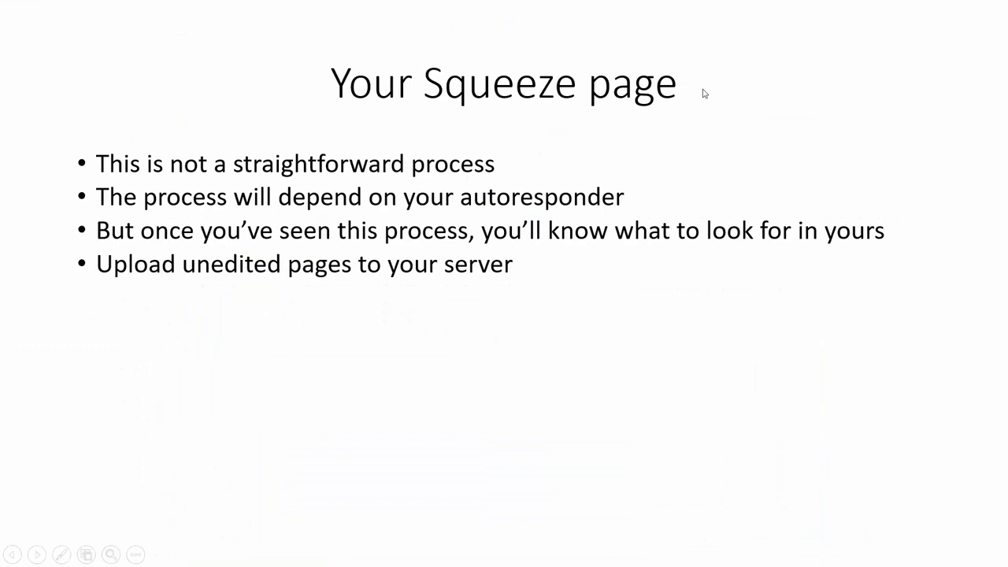
Reveal the 'Create a form in your prospect list' bullet and switch away from the slideshow
left_click(683, 98)
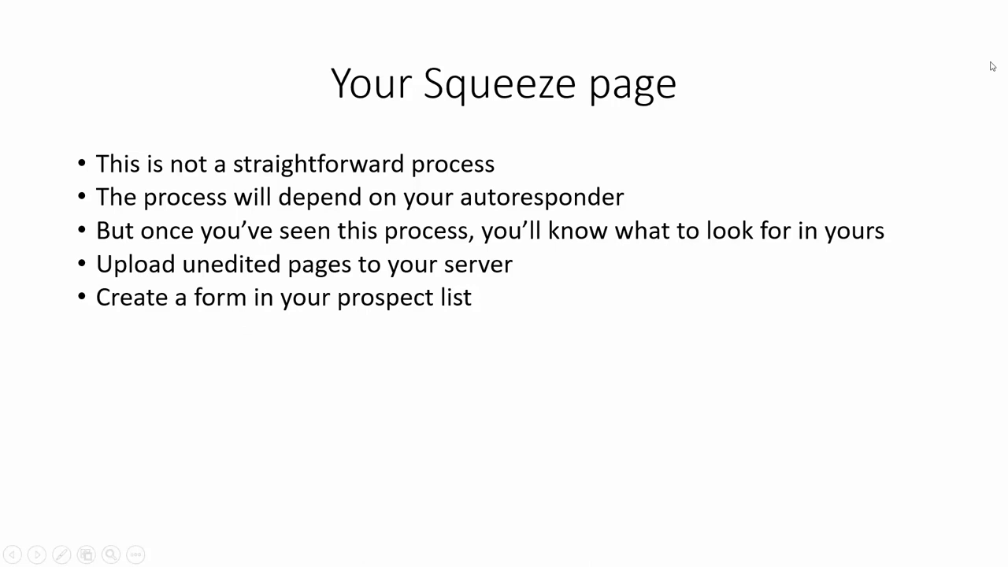
key("alt+Tab")
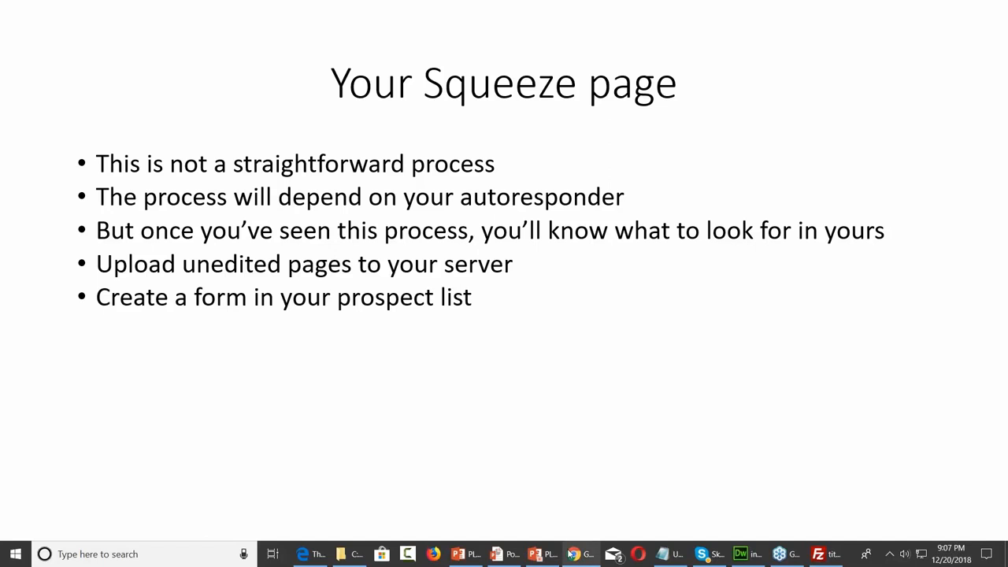
In Chrome's GetResponse tab, cancel Form settings without saving and return to the dashboard
mouse_move(571, 553)
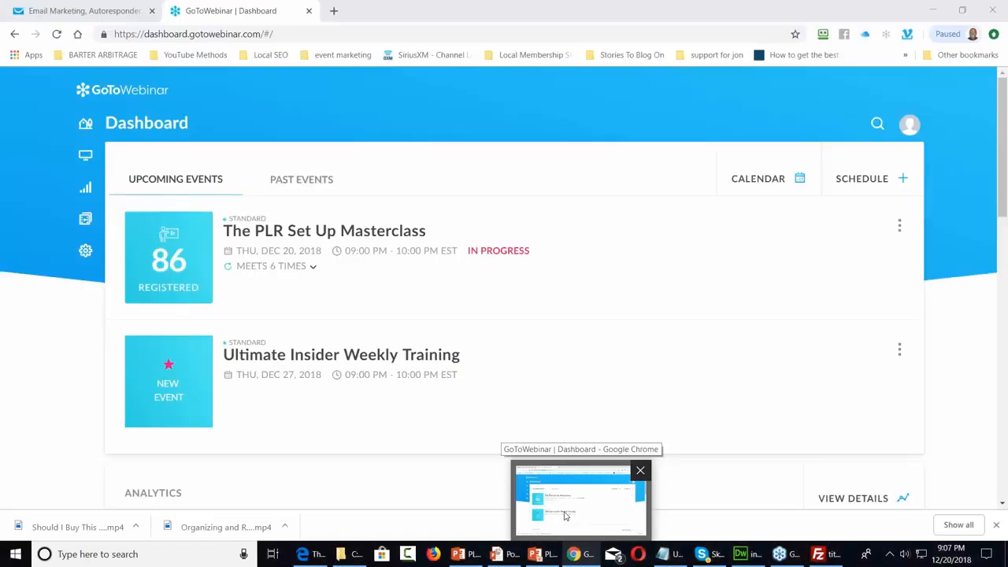
left_click(564, 515)
left_click(70, 10)
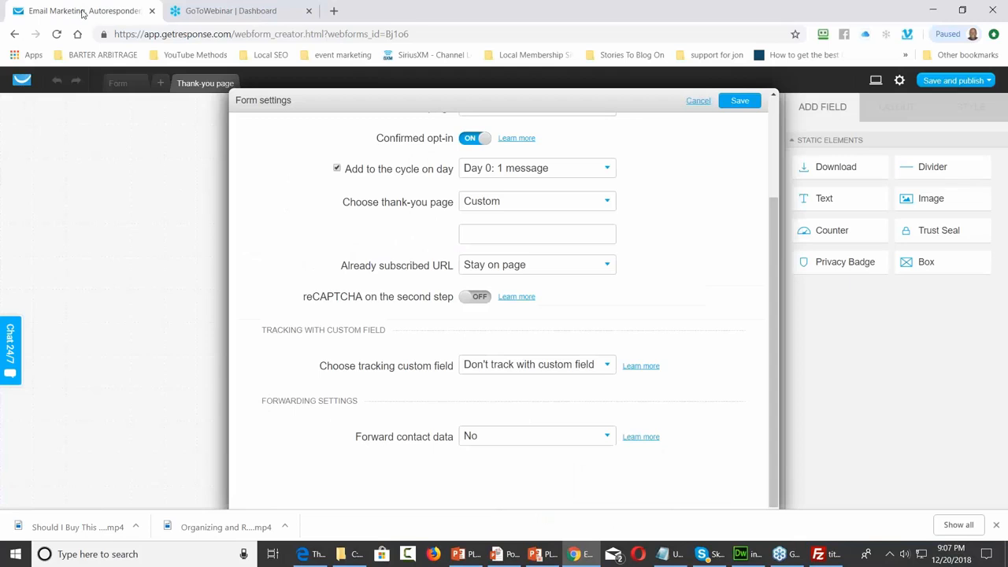
left_click(697, 101)
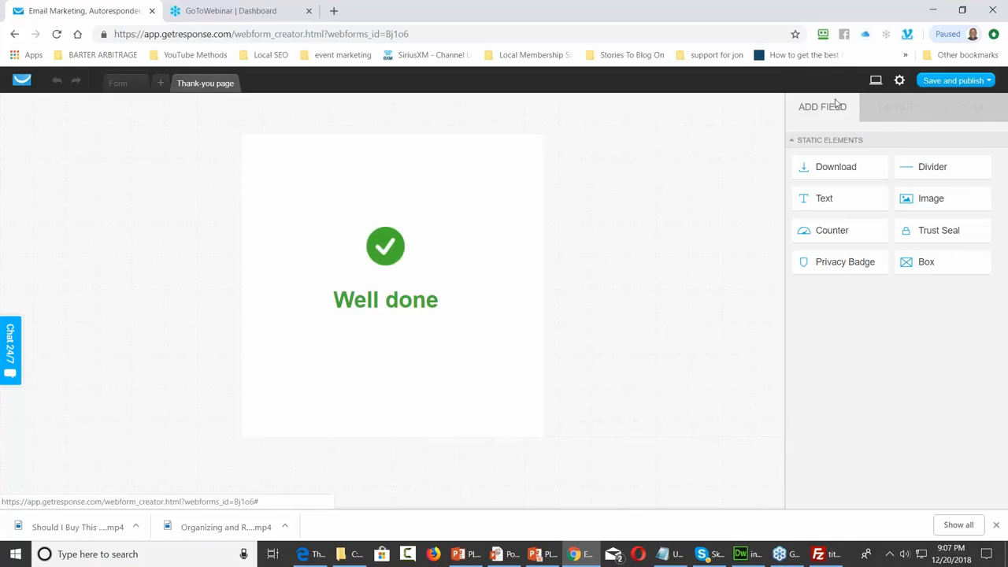
left_click(26, 89)
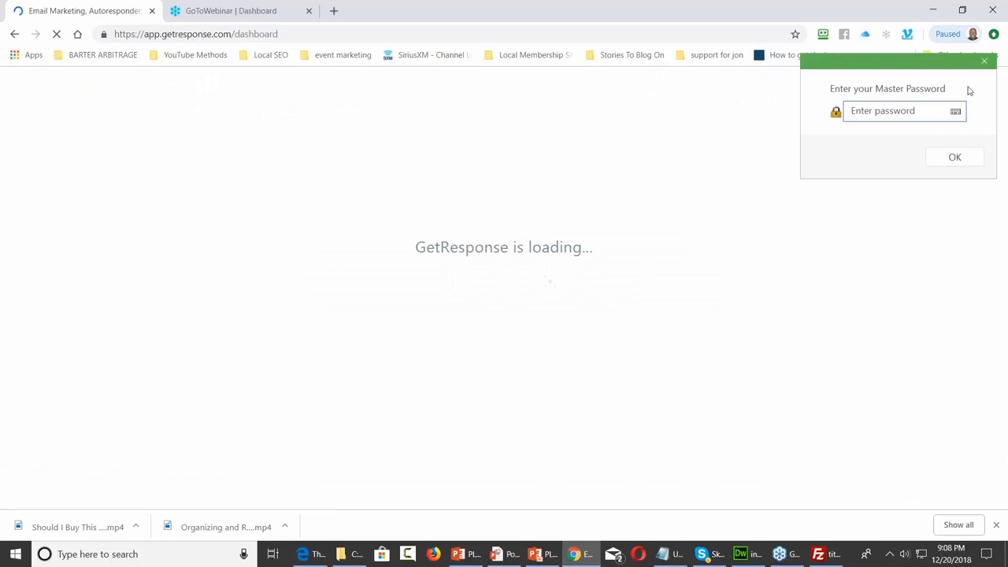
Dismiss the master password prompt and switch back to the old GetResponse panel
left_click(985, 61)
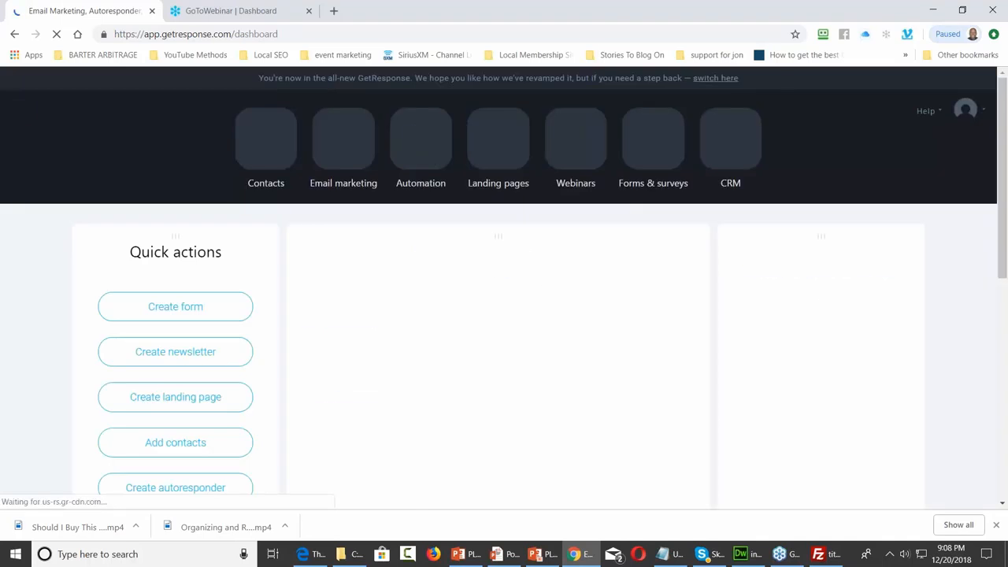
left_click(715, 78)
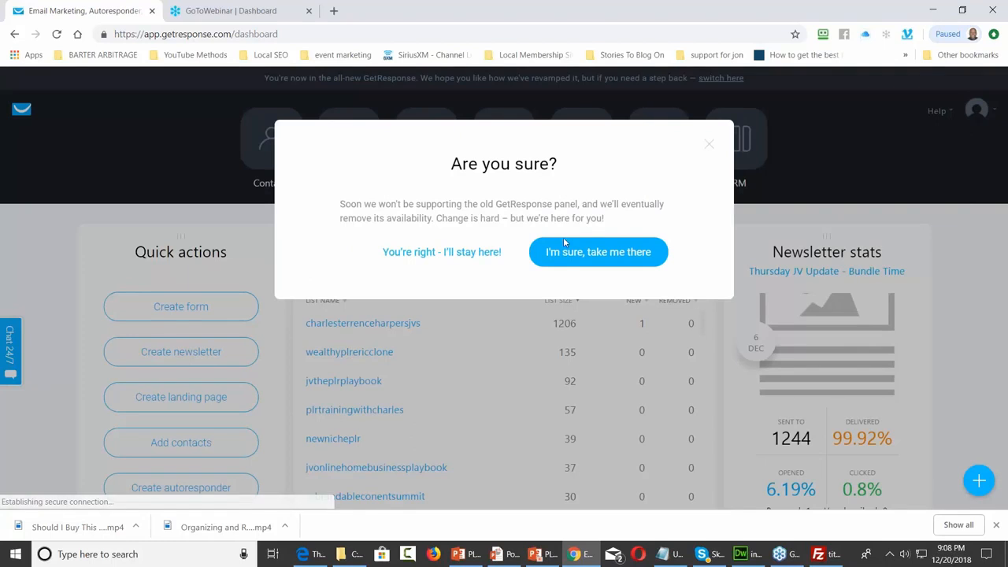
left_click(559, 262)
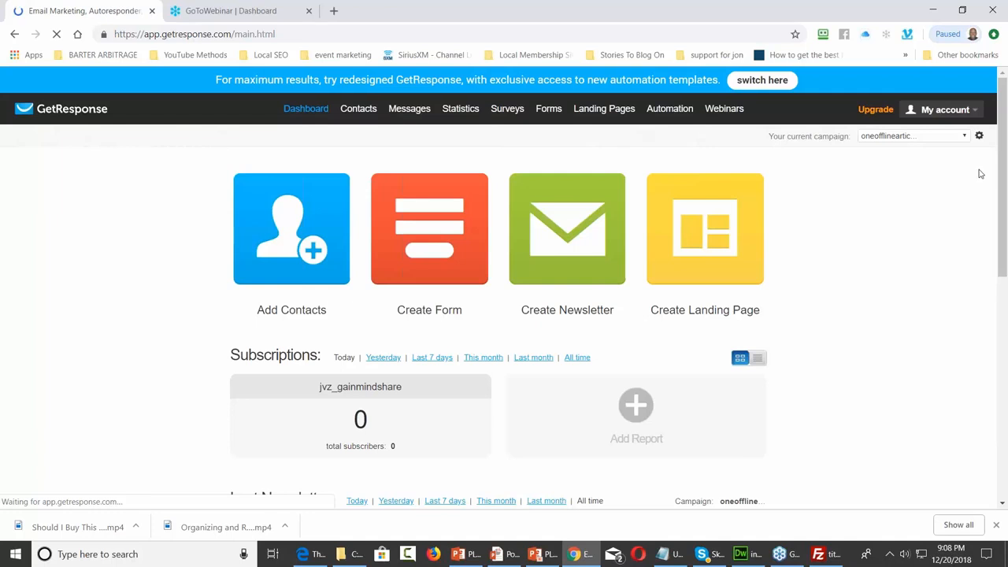
Make prospectlist20199 the current campaign from the campaign dropdown
left_click(954, 139)
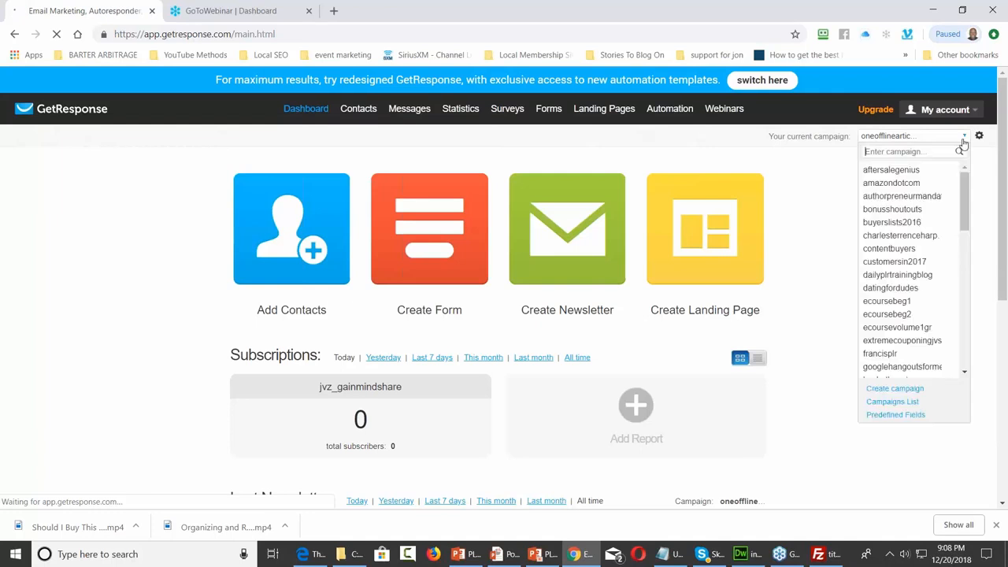
scroll(923, 225, "down", 3)
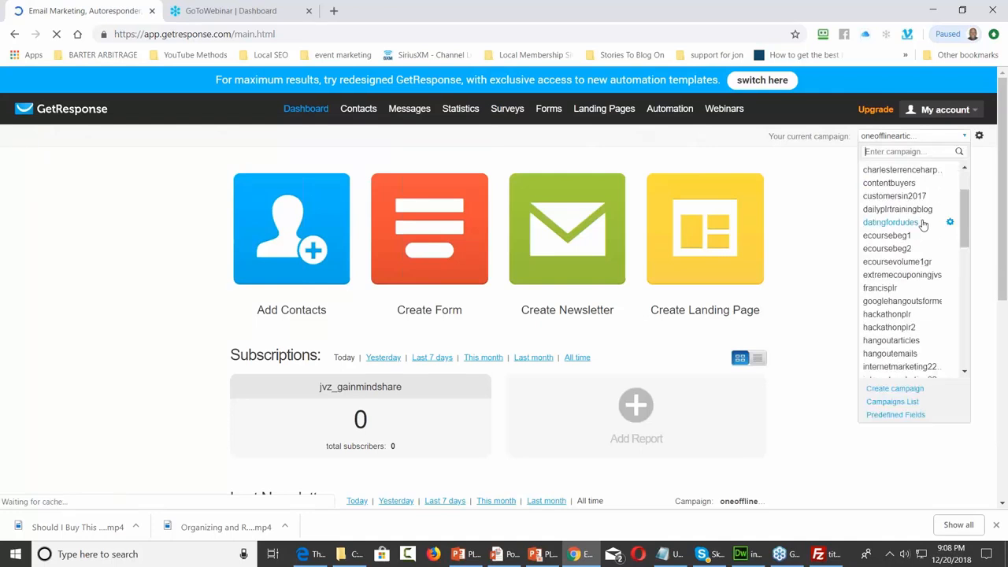
scroll(923, 225, "down", 3)
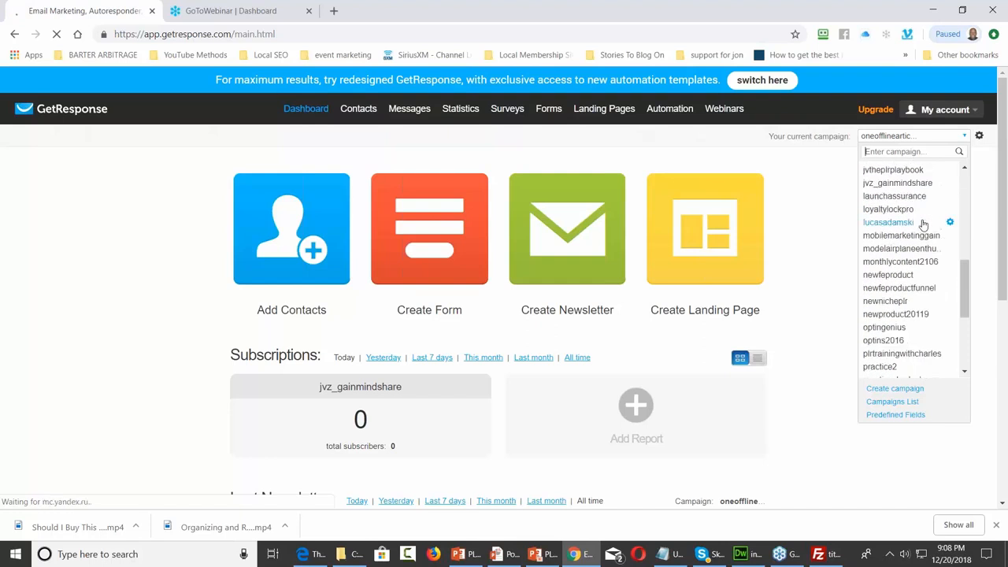
scroll(923, 226, "down", 3)
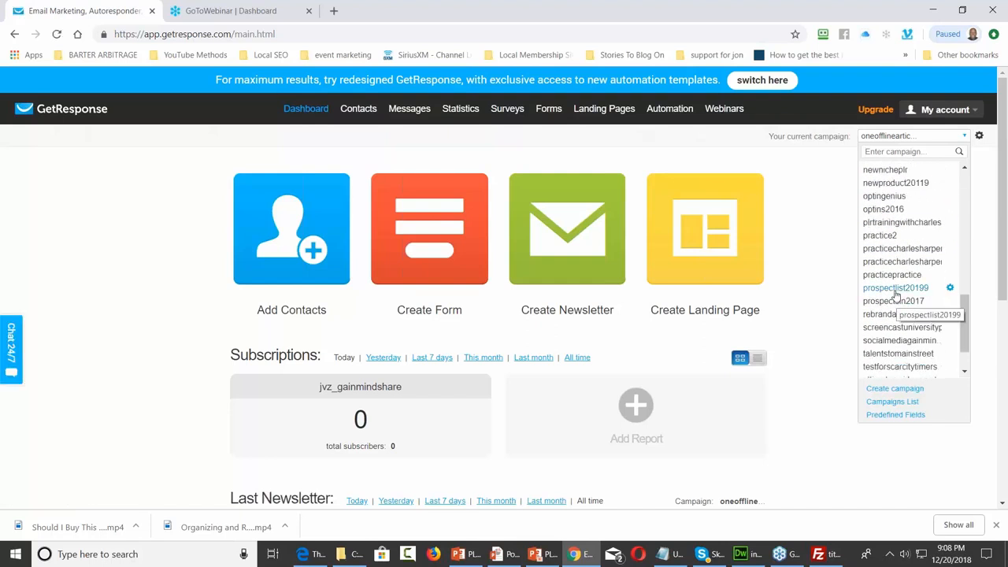
left_click(895, 289)
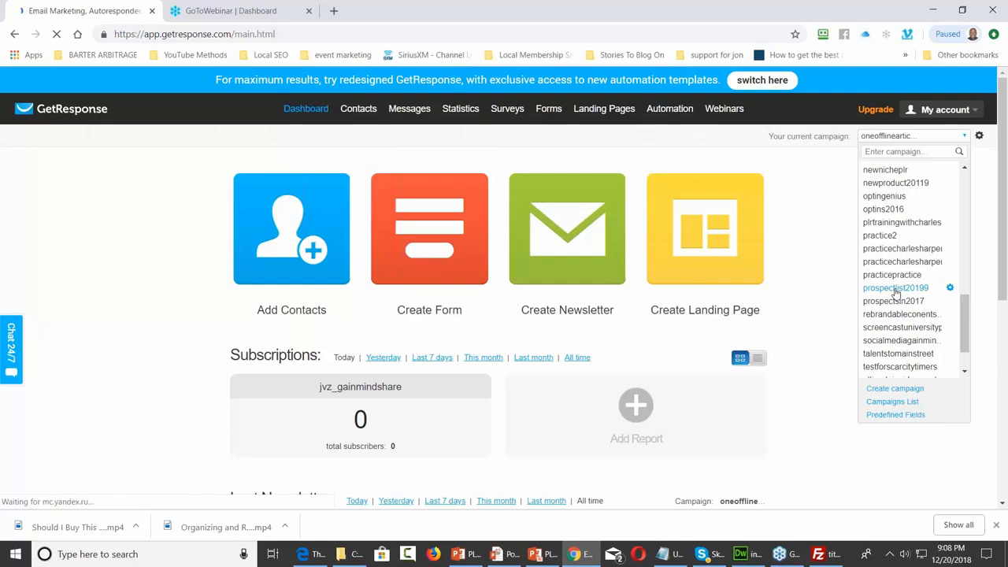
mouse_move(549, 110)
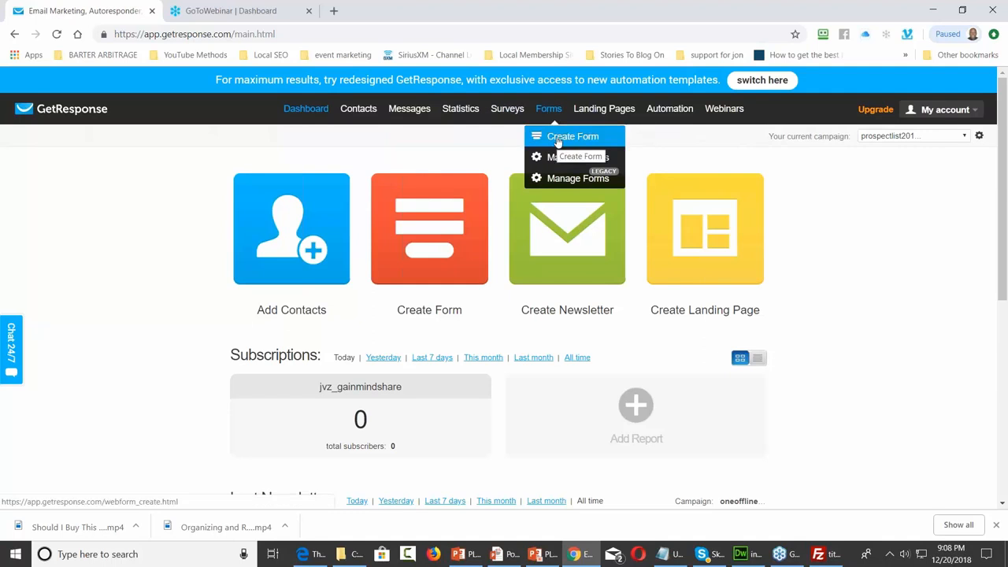
Start a new form via Forms > Create Form and filter the templates to Blank
left_click(570, 138)
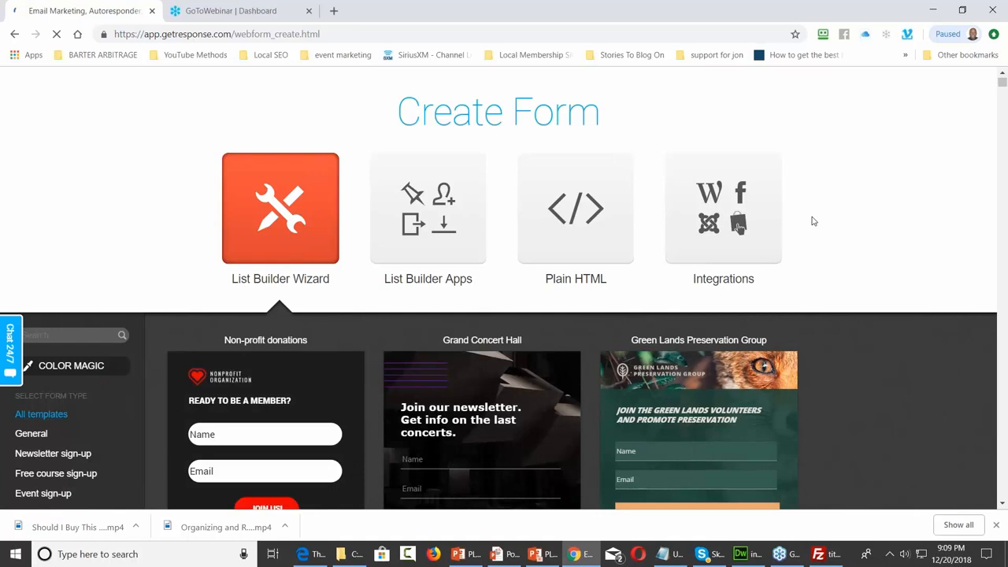
scroll(814, 221, "down", 3)
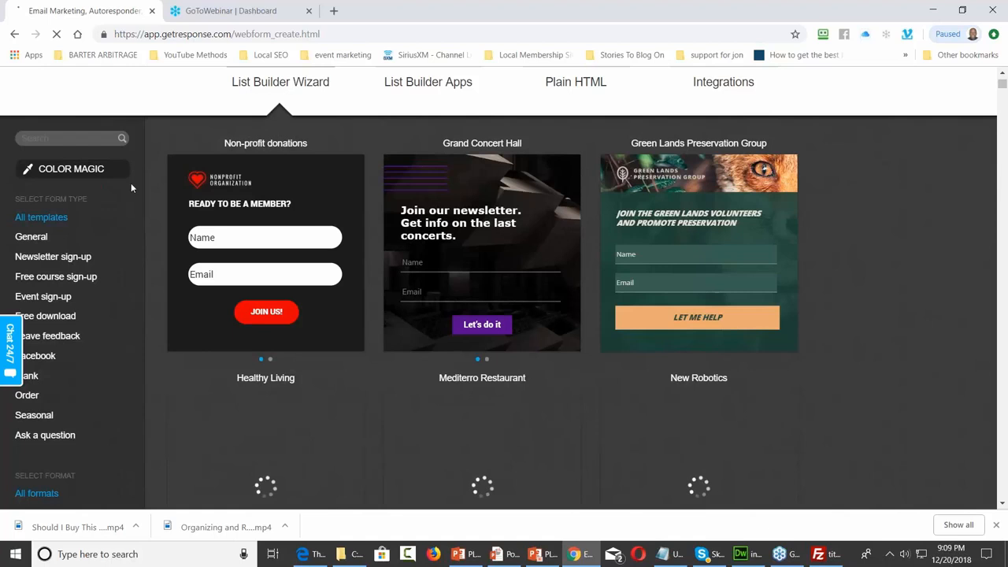
scroll(131, 182, "down", 2)
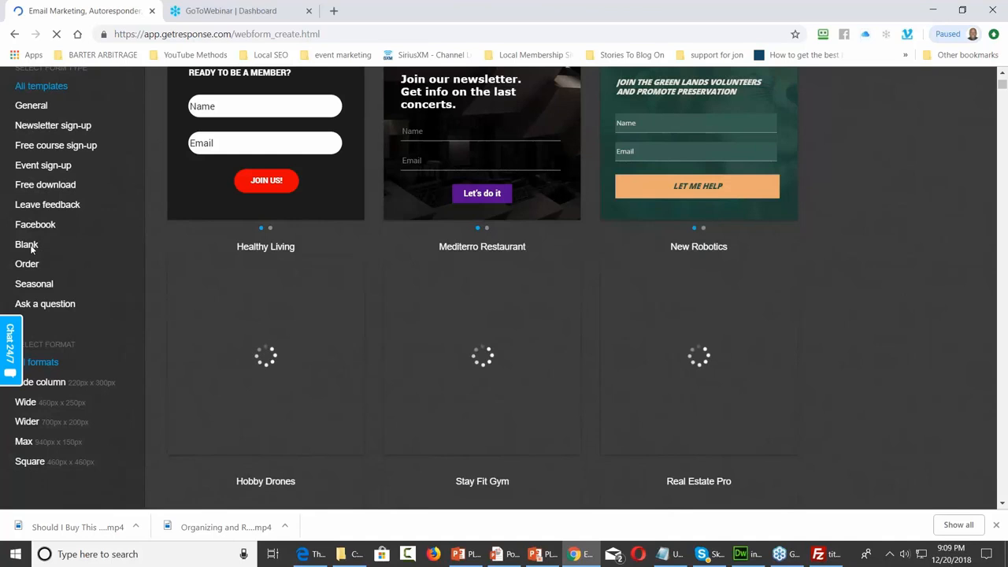
left_click(30, 248)
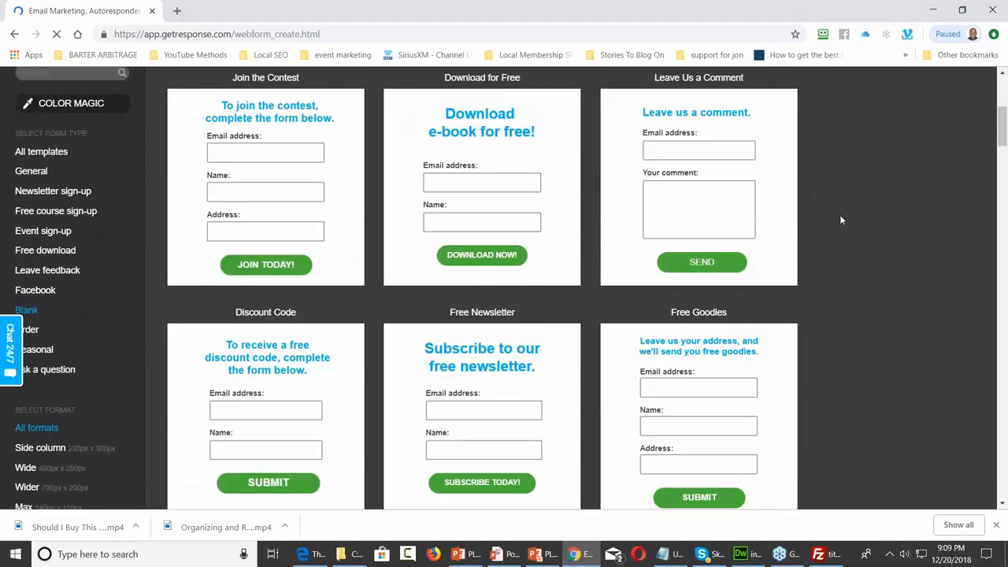
scroll(839, 215, "down", 3)
scroll(840, 215, "up", 2)
scroll(840, 220, "down", 3)
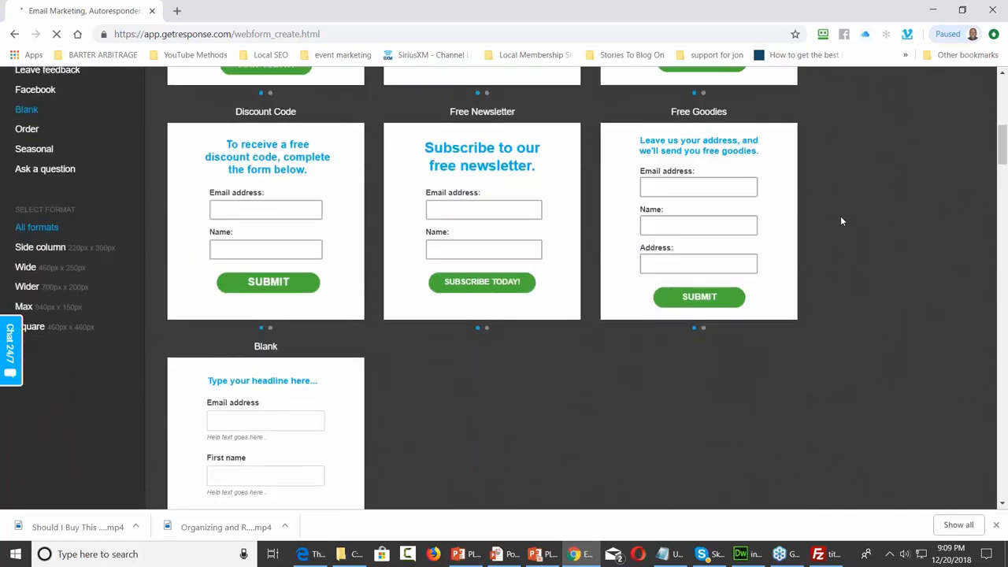
scroll(840, 220, "down", 1)
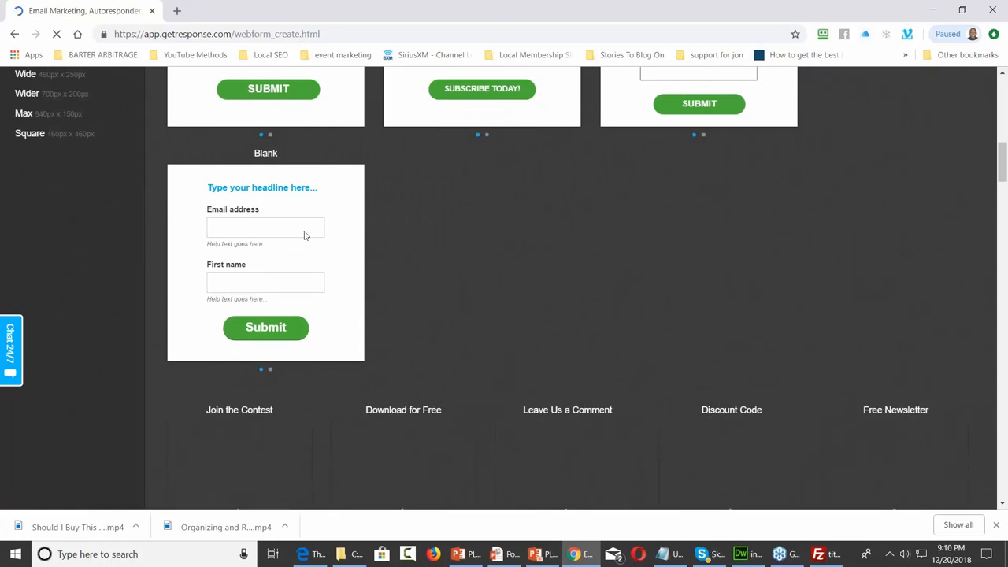
mouse_move(269, 247)
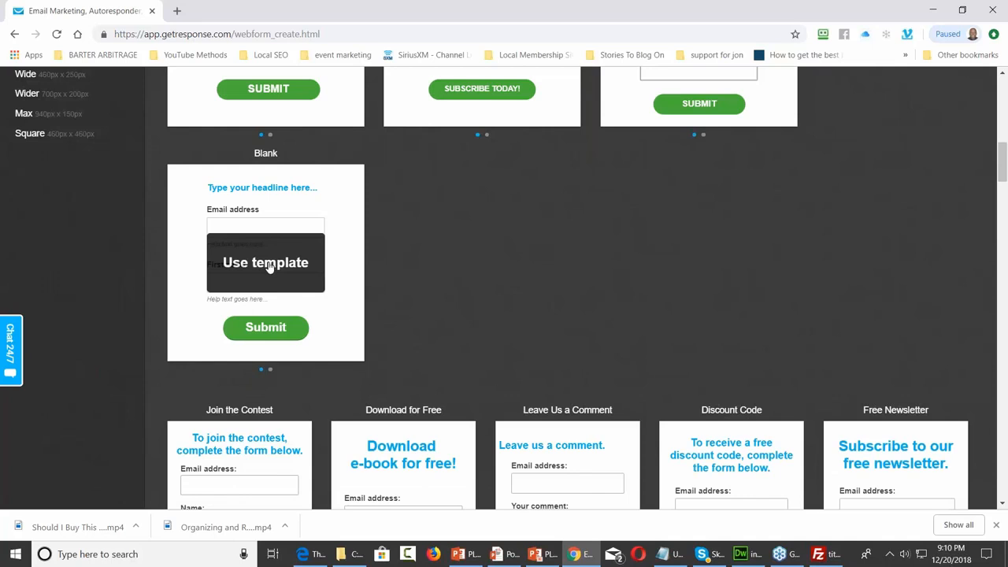
Start a new form from the Blank template, briefly checking the squeeze page in Edge
left_click(268, 265)
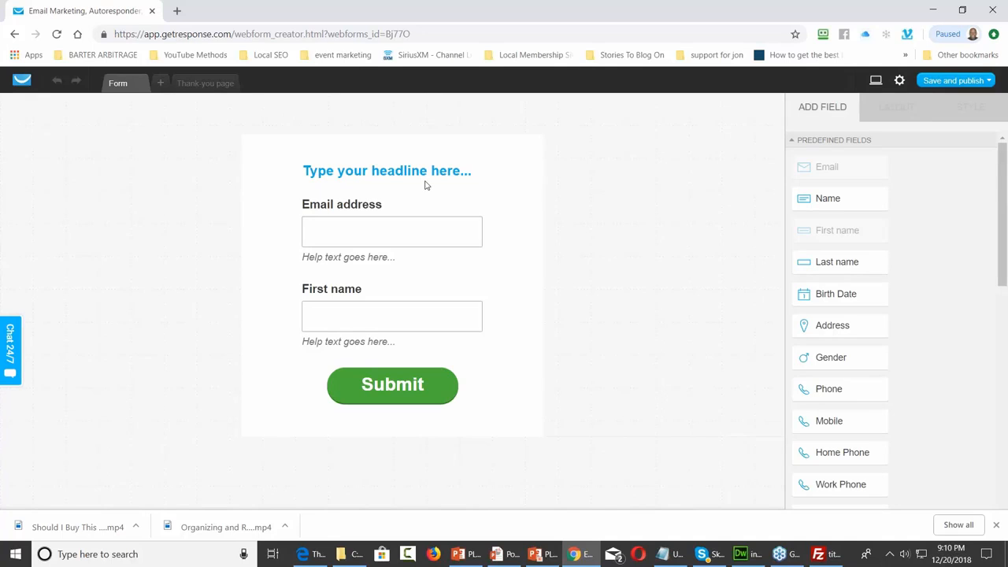
left_click(307, 554)
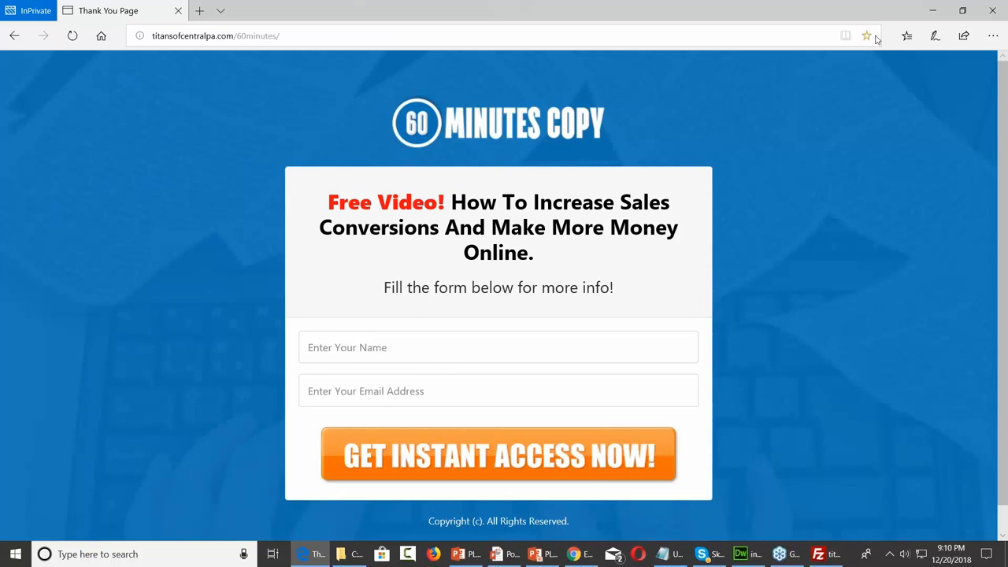
left_click(929, 11)
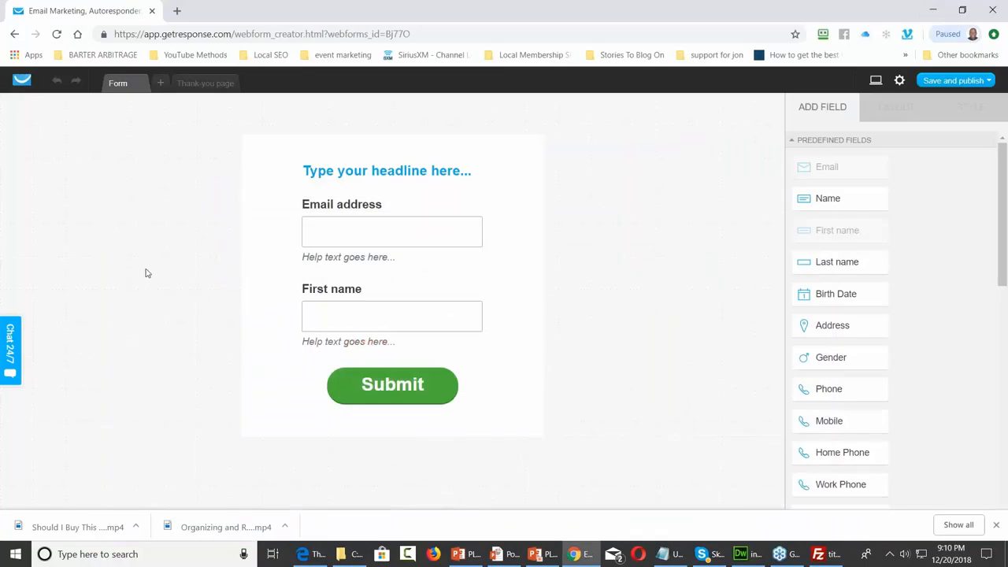
Delete the placeholder headline and set the form's STYLE background to transparent
left_click(392, 174)
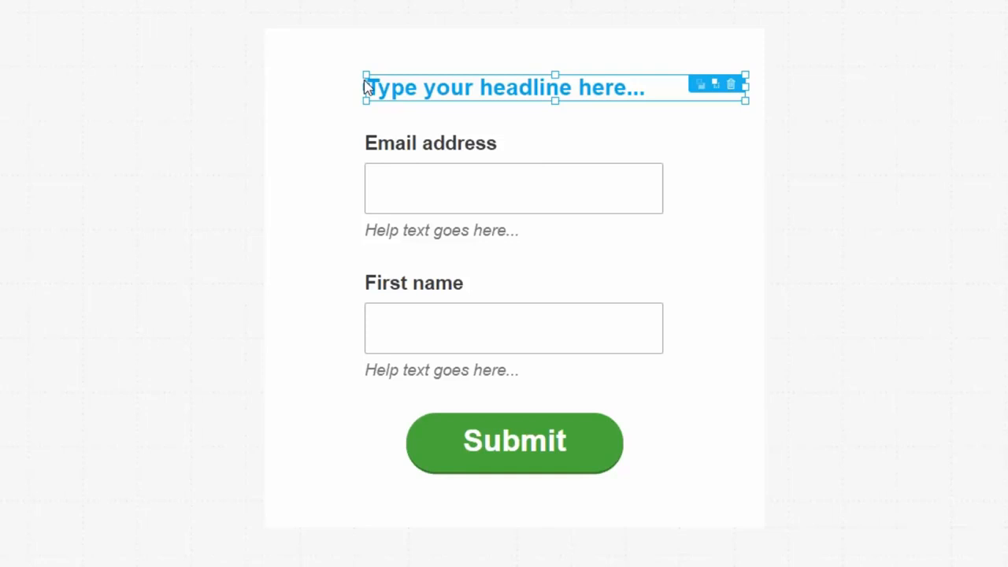
left_click(731, 85)
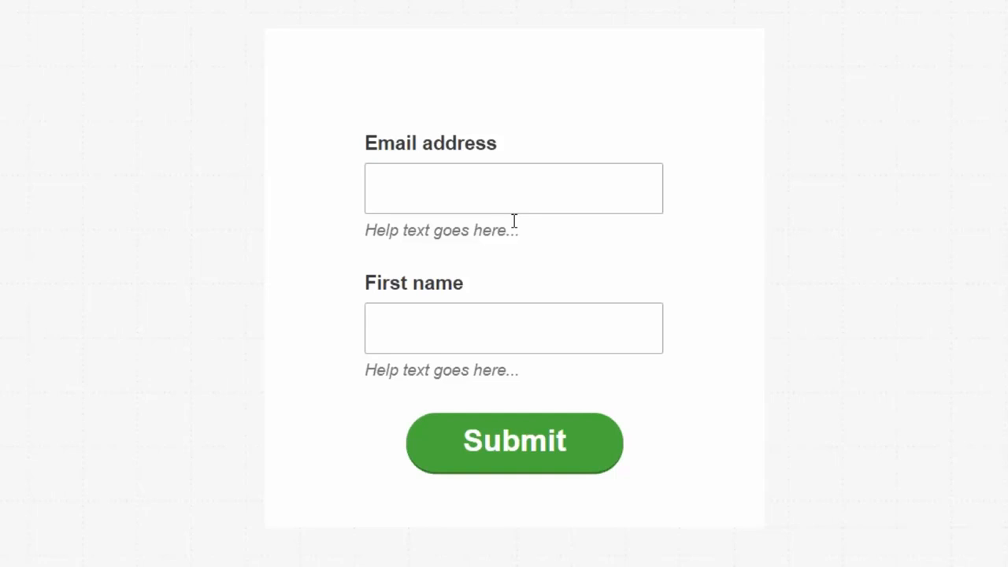
left_click(588, 111)
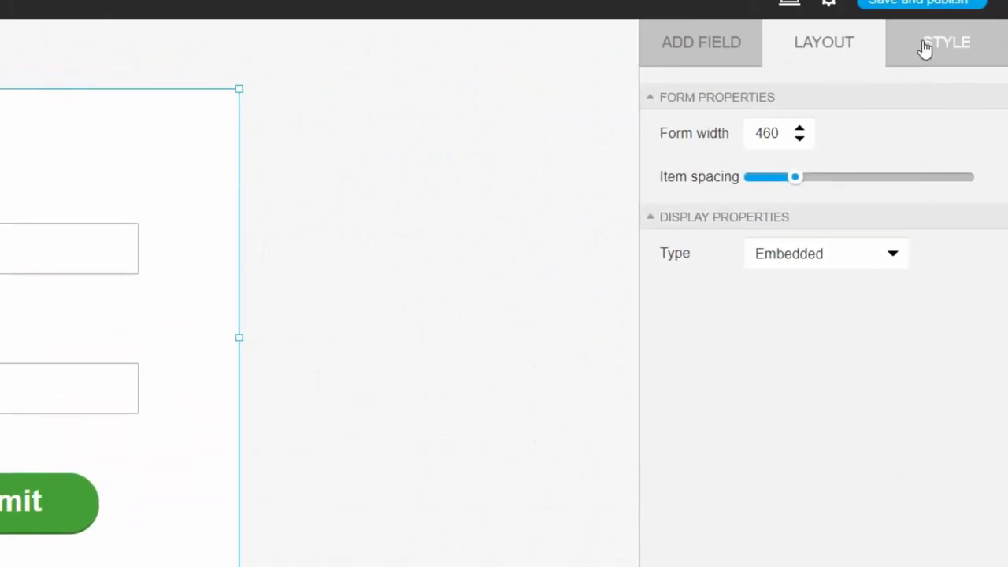
left_click(922, 49)
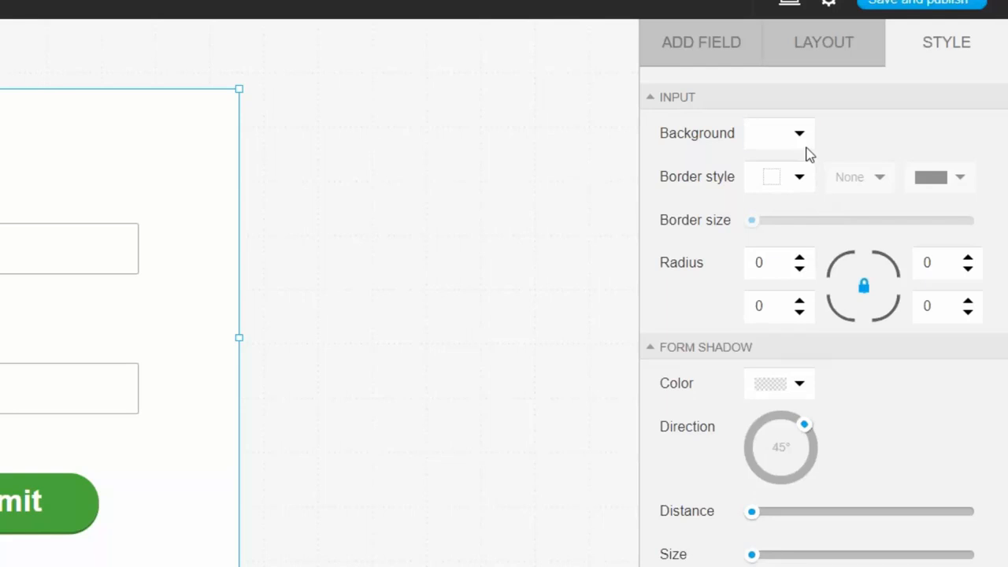
left_click(801, 138)
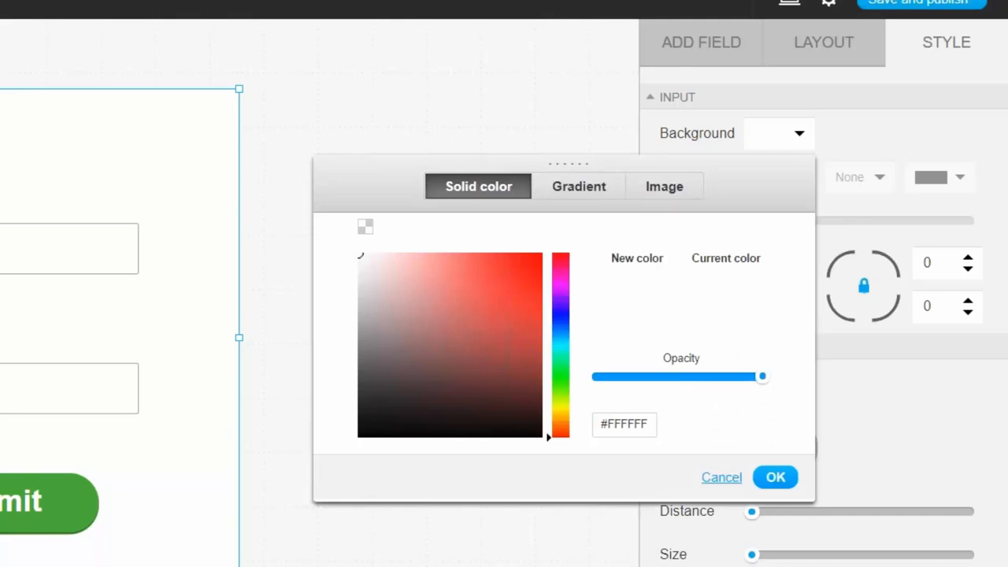
left_click(367, 228)
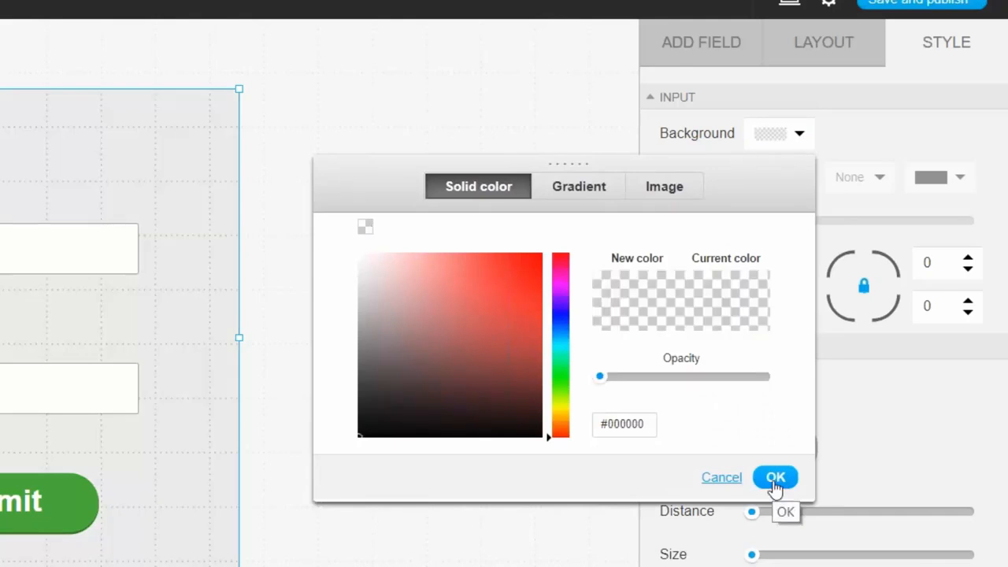
left_click(774, 480)
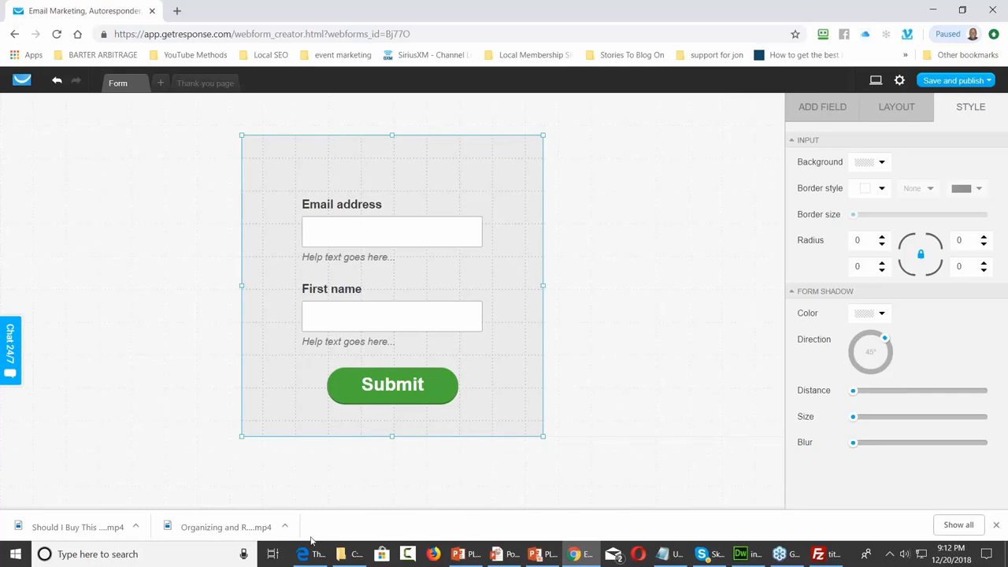
mouse_move(307, 554)
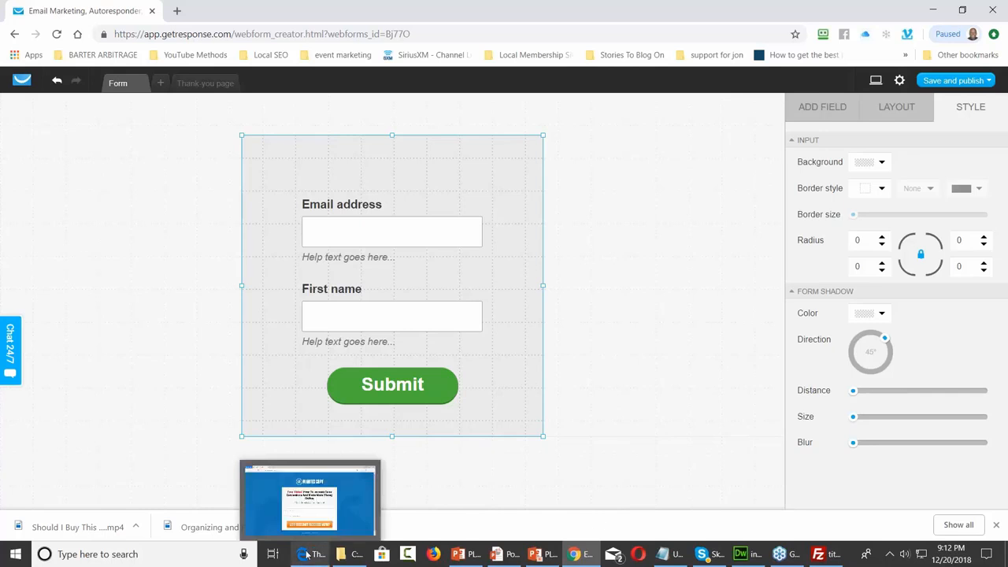
left_click(320, 516)
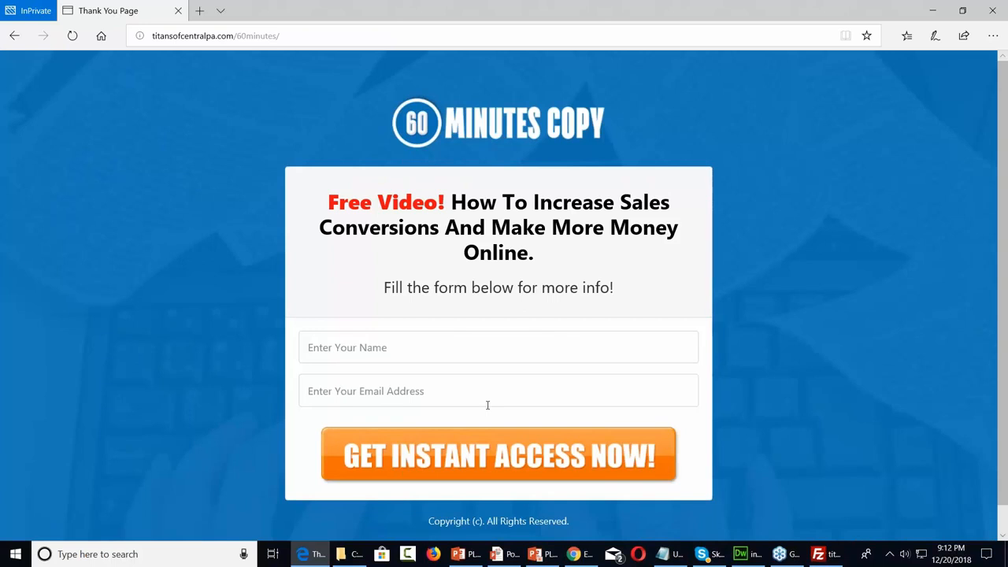
left_click(932, 14)
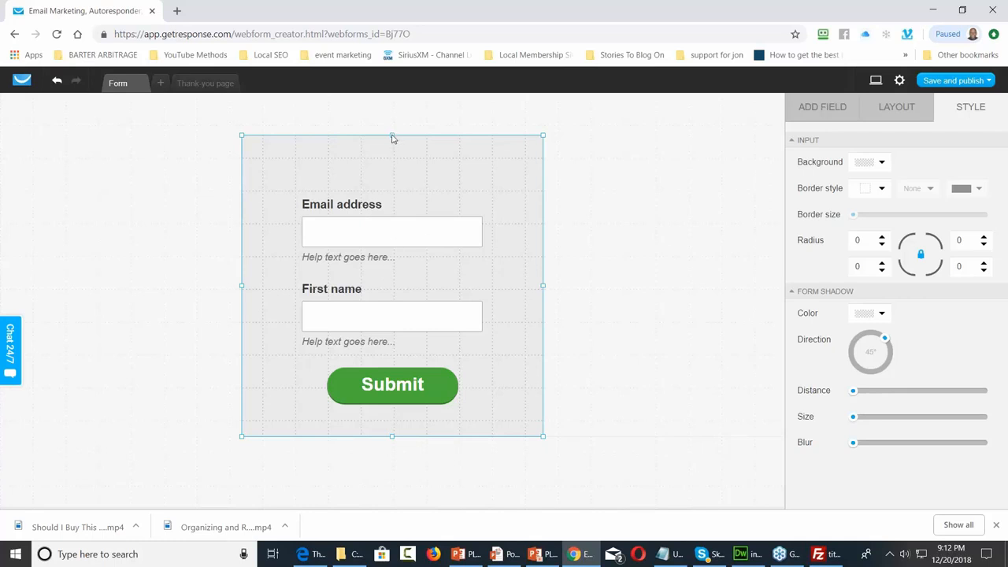
Shorten the form and give the email field placeholder 'Your Best E-Mail Address' without label or help text
left_click_drag(392, 136, 393, 153)
left_click_drag(391, 417, 391, 407)
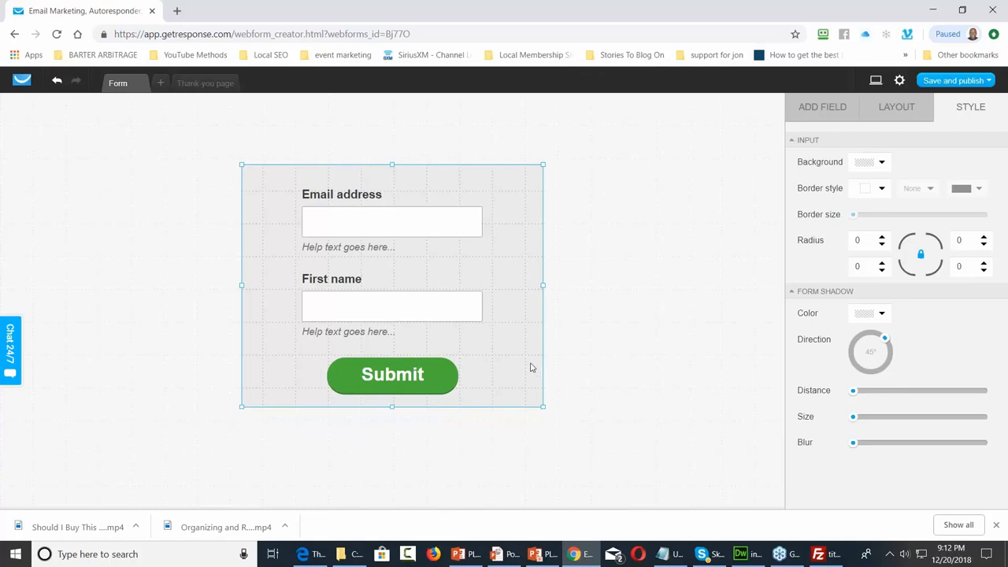
left_click(346, 201)
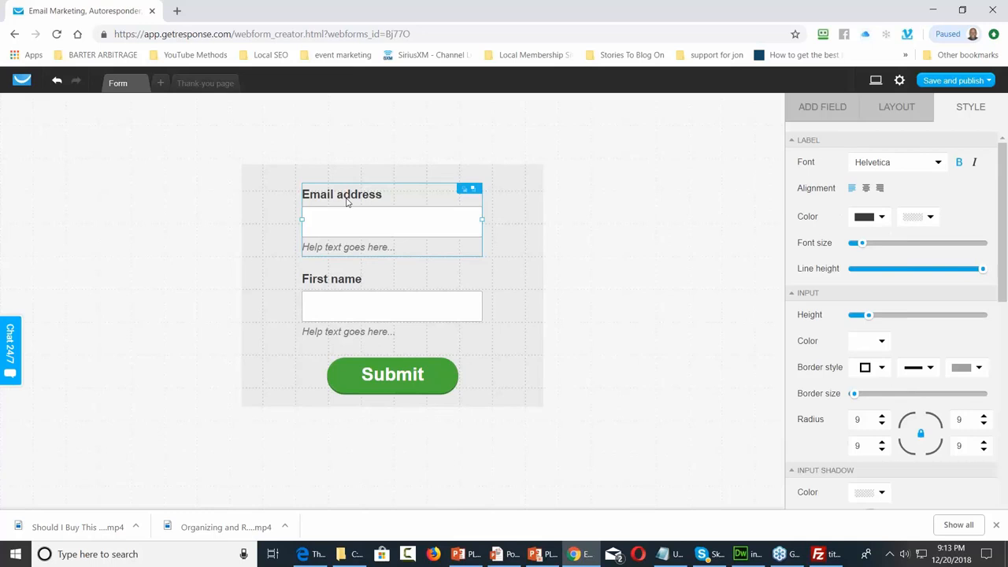
left_click(909, 119)
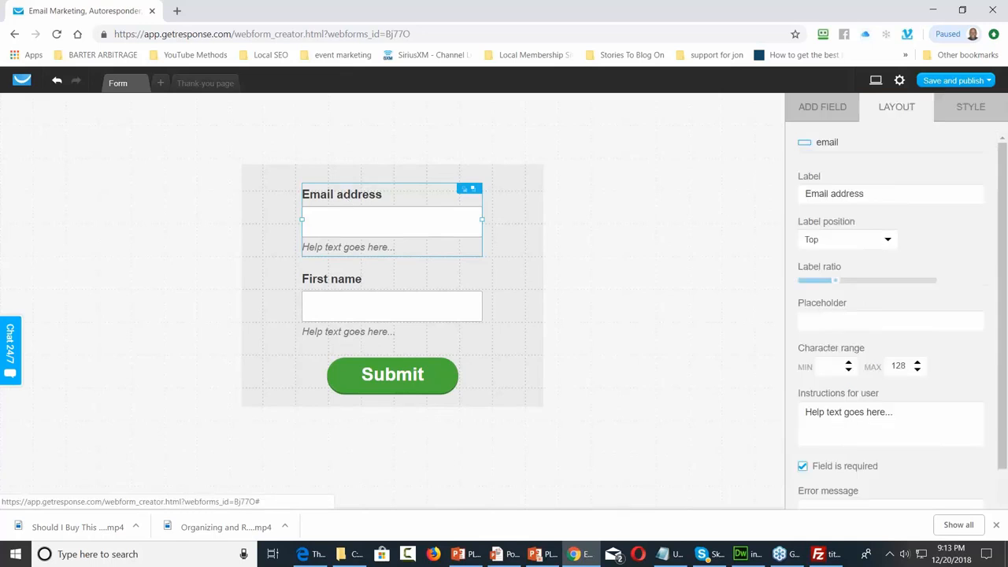
left_click(885, 194)
key("BackSpace")
key("BackSpace")
key("BackSpace")
key("BackSpace")
key("BackSpace")
key("BackSpace")
key("BackSpace")
key("BackSpace")
key("BackSpace")
key("BackSpace")
key("BackSpace")
key("BackSpace")
key("BackSpace")
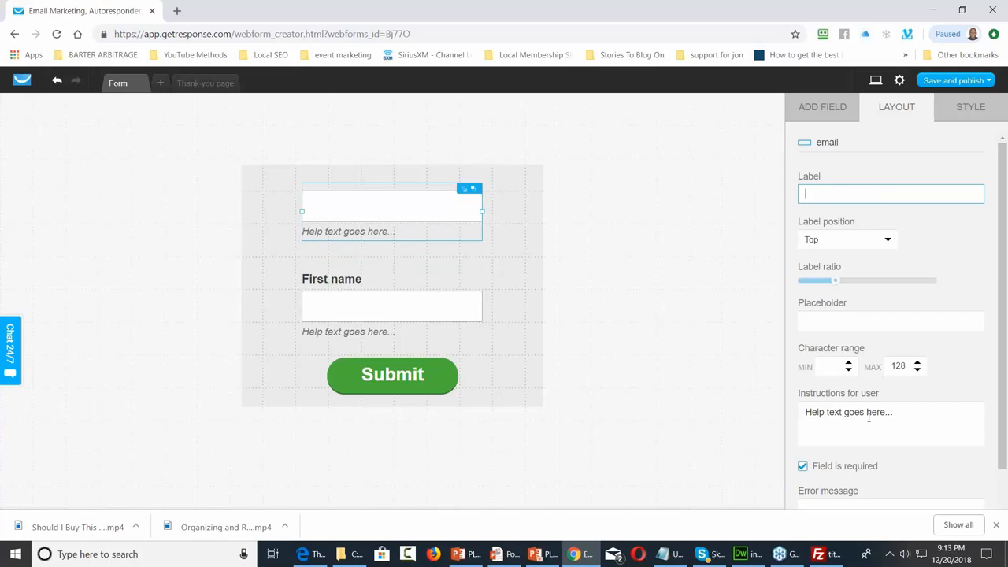
left_click_drag(909, 415, 801, 417)
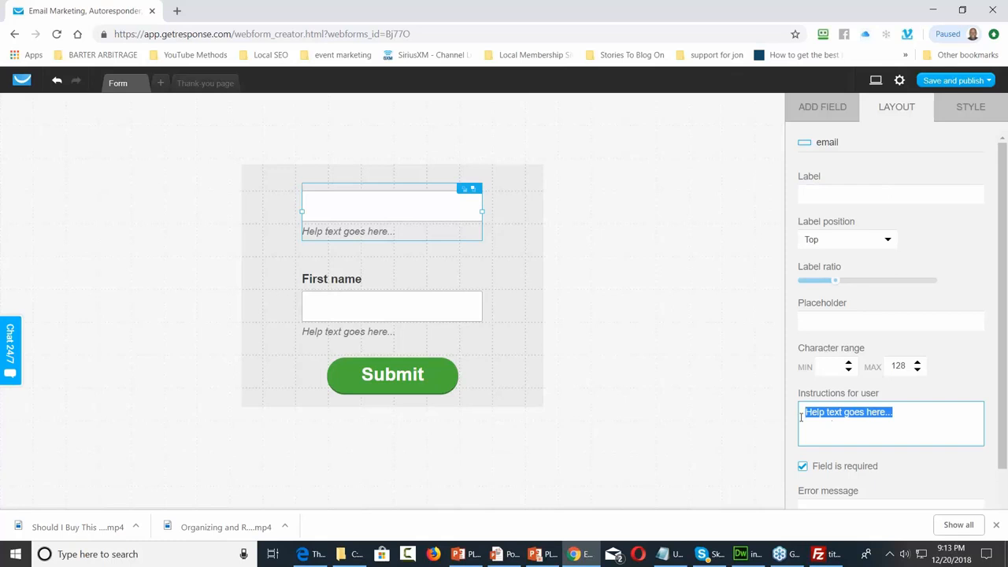
key("BackSpace")
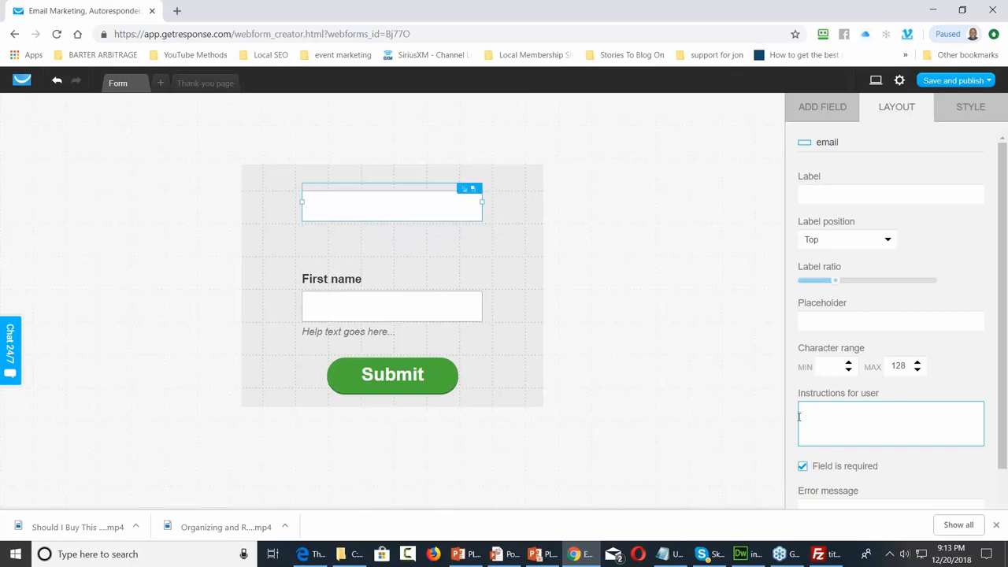
left_click(825, 321)
type("You")
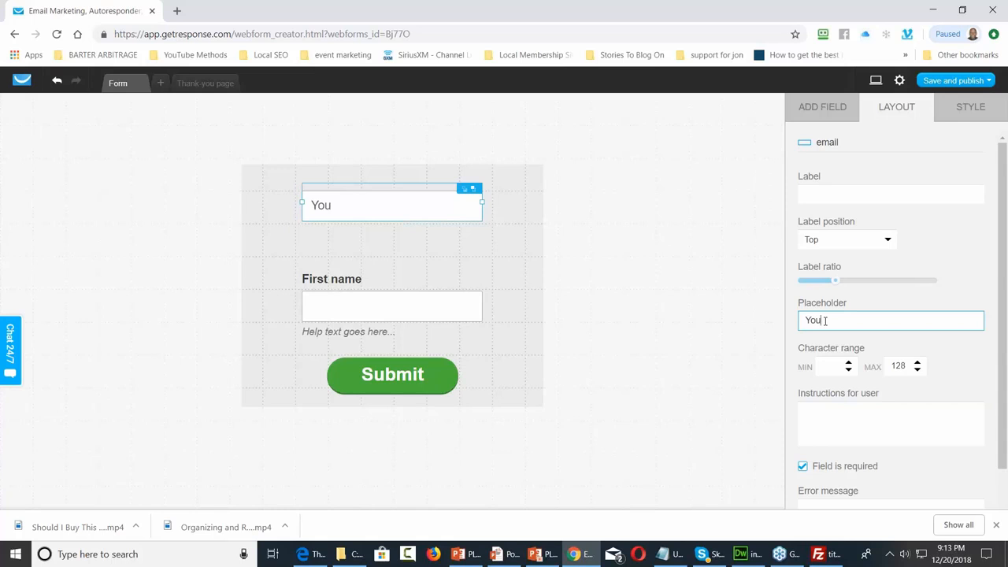
type("r Best E-Mail Address")
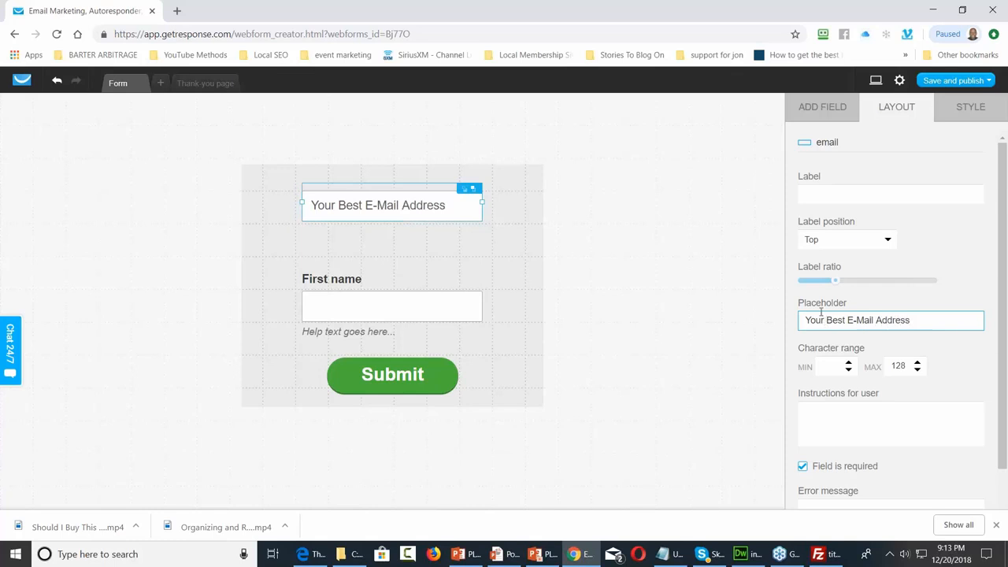
Clear the First name field's label and help text and set its placeholder to 'Your Name'
left_click(352, 286)
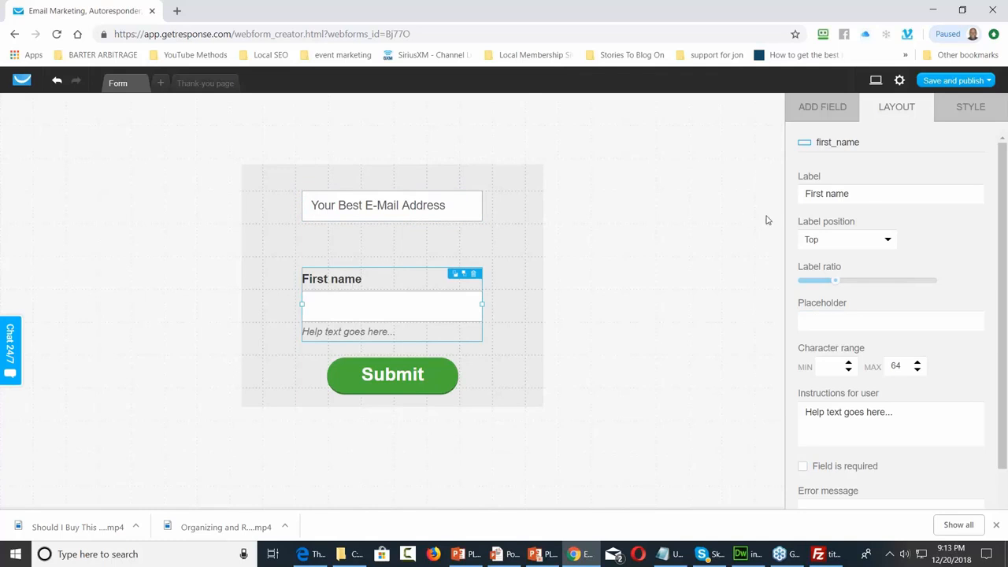
left_click(879, 194)
key("BackSpace")
key("BackSpace")
key("BackSpace")
key("BackSpace")
key("BackSpace")
key("BackSpace")
key("BackSpace")
key("BackSpace")
key("BackSpace")
key("BackSpace")
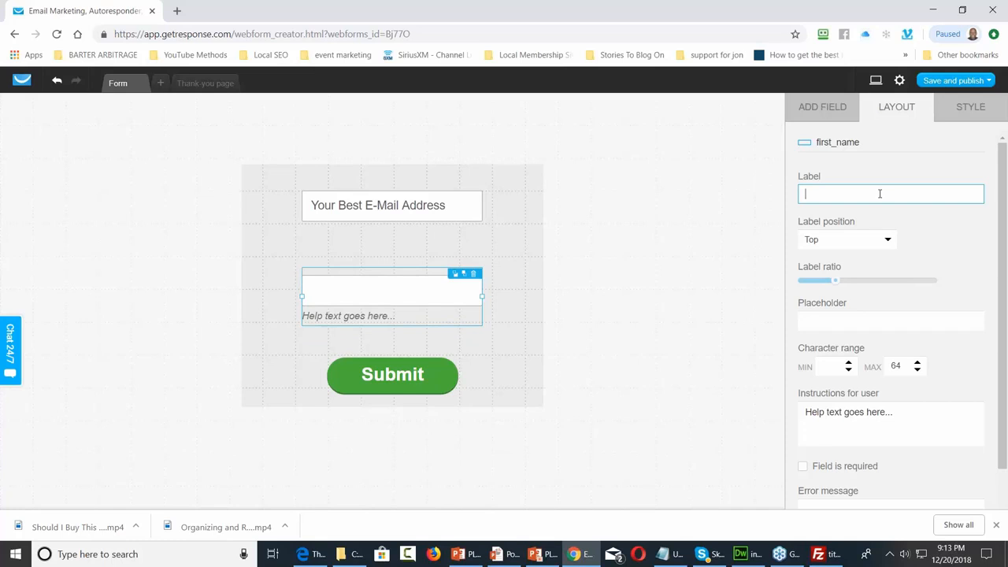
left_click(894, 414)
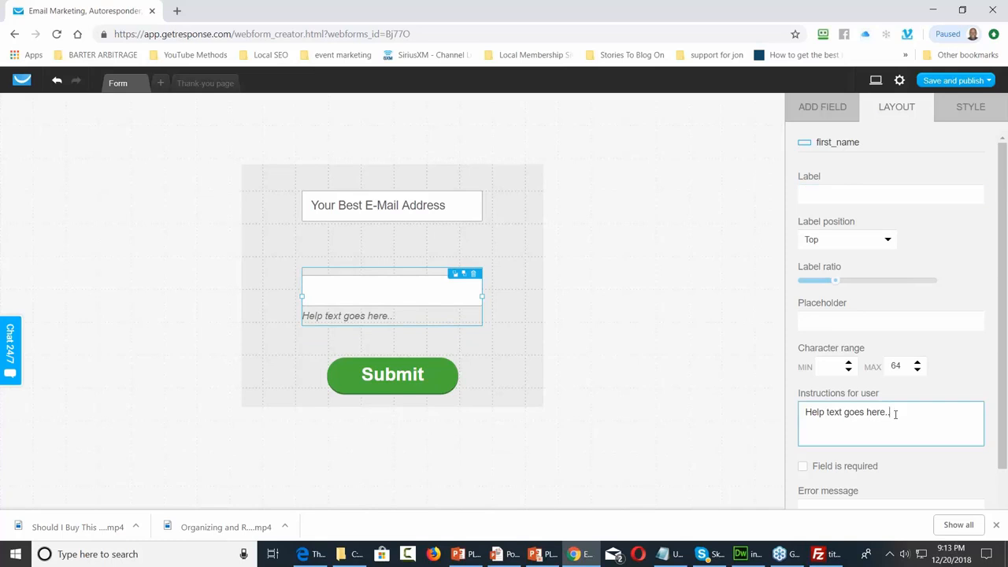
key("BackSpace")
key("BackSpace")
key("BackSpace")
key("BackSpace")
key("BackSpace")
key("BackSpace")
key("BackSpace")
key("BackSpace")
key("BackSpace")
key("BackSpace")
key("BackSpace")
key("BackSpace")
key("BackSpace")
key("BackSpace")
key("BackSpace")
key("BackSpace")
key("BackSpace")
key("BackSpace")
key("BackSpace")
key("BackSpace")
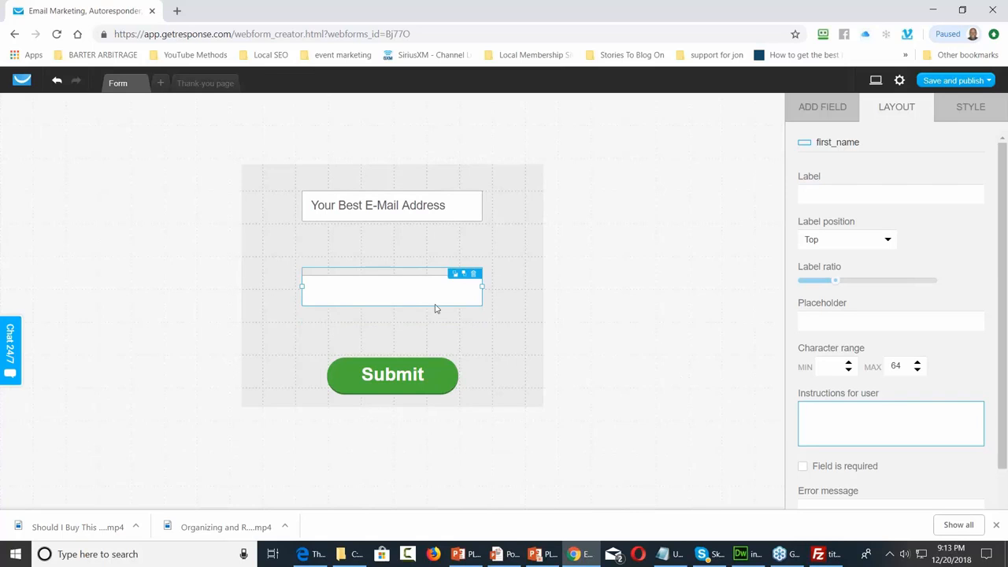
left_click(378, 285)
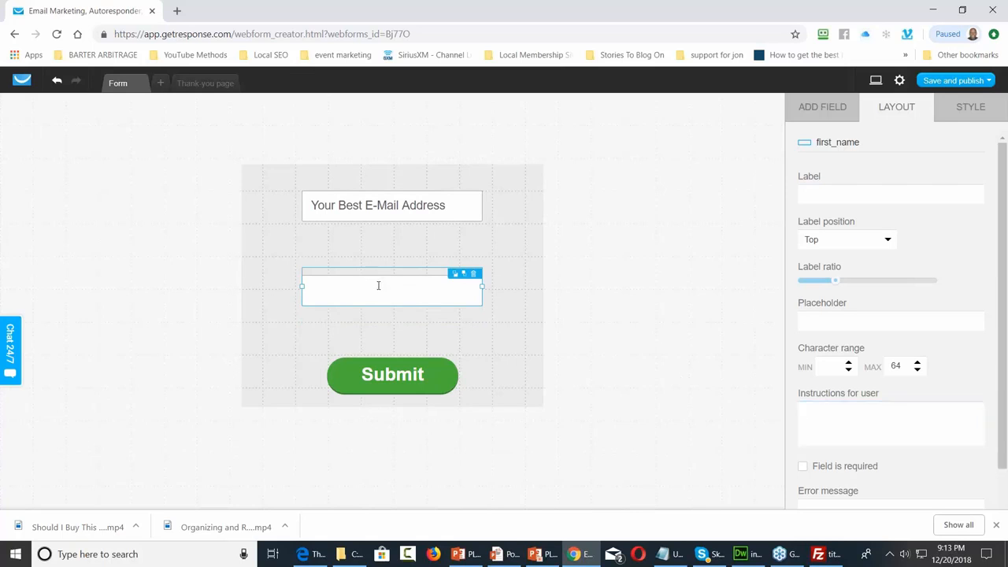
left_click(823, 319)
type("Your Name")
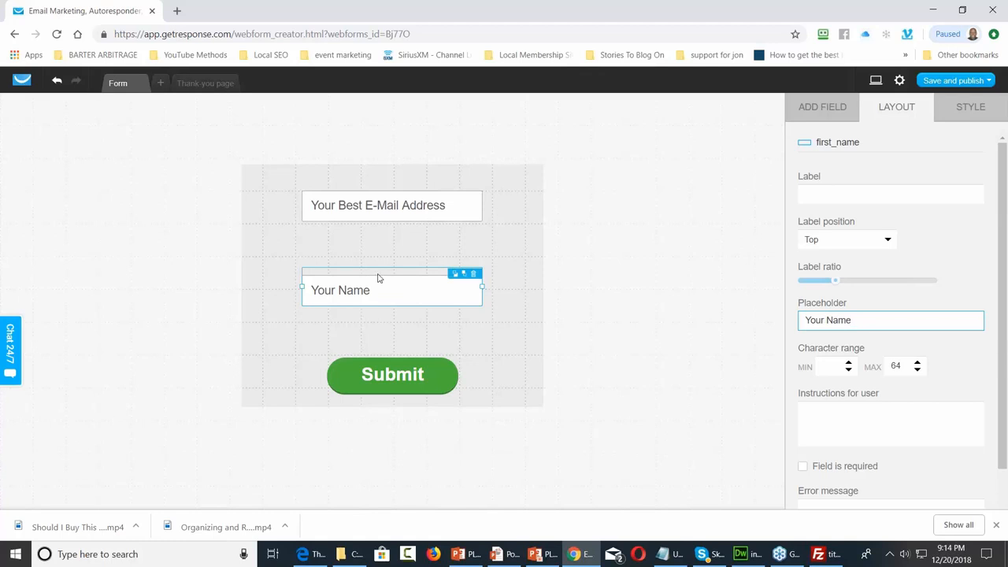
Move the E-Mail field above Your Name, shorten the form and widen it to 540px
left_click(386, 191)
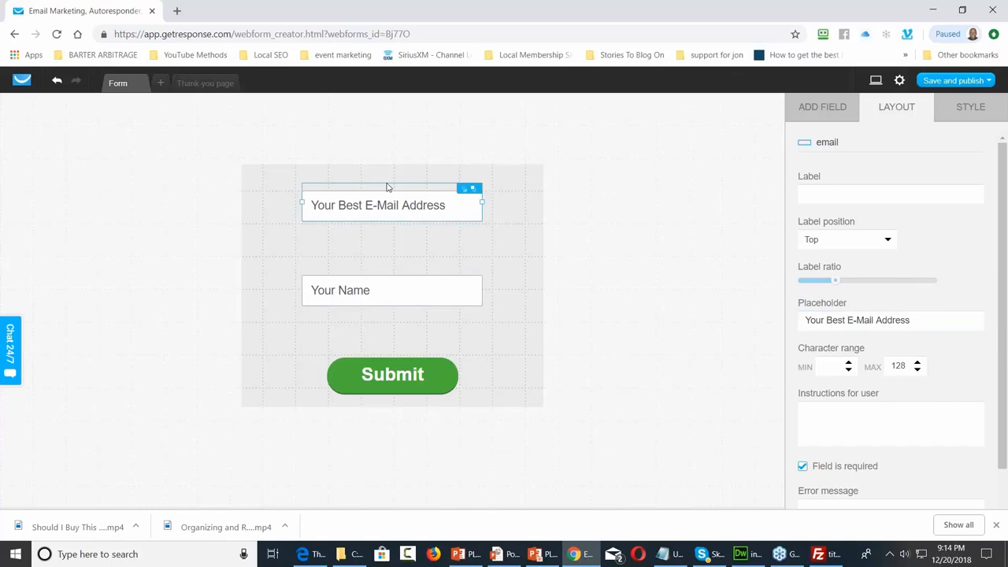
left_click_drag(386, 192, 386, 228)
left_click(453, 358)
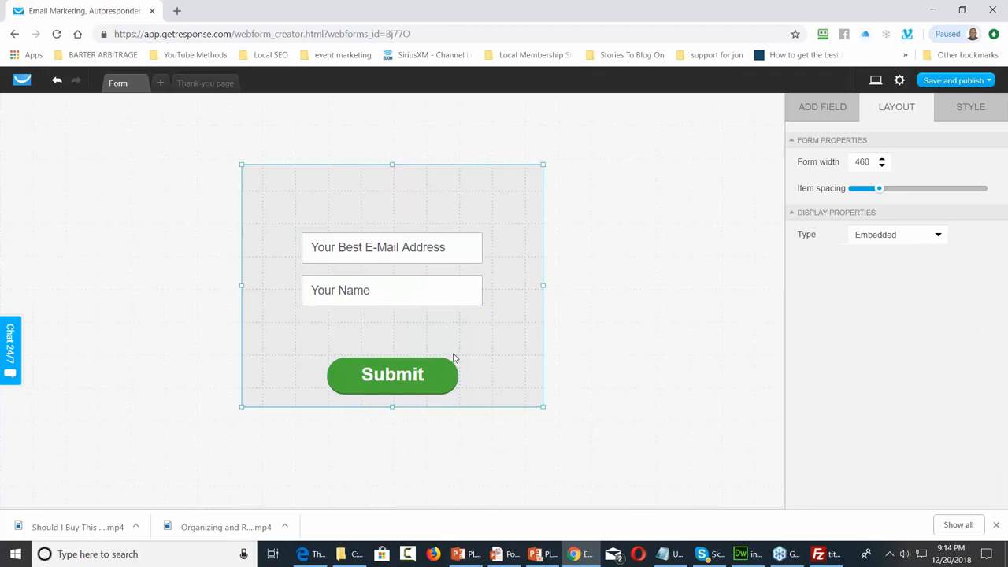
left_click_drag(391, 165, 391, 192)
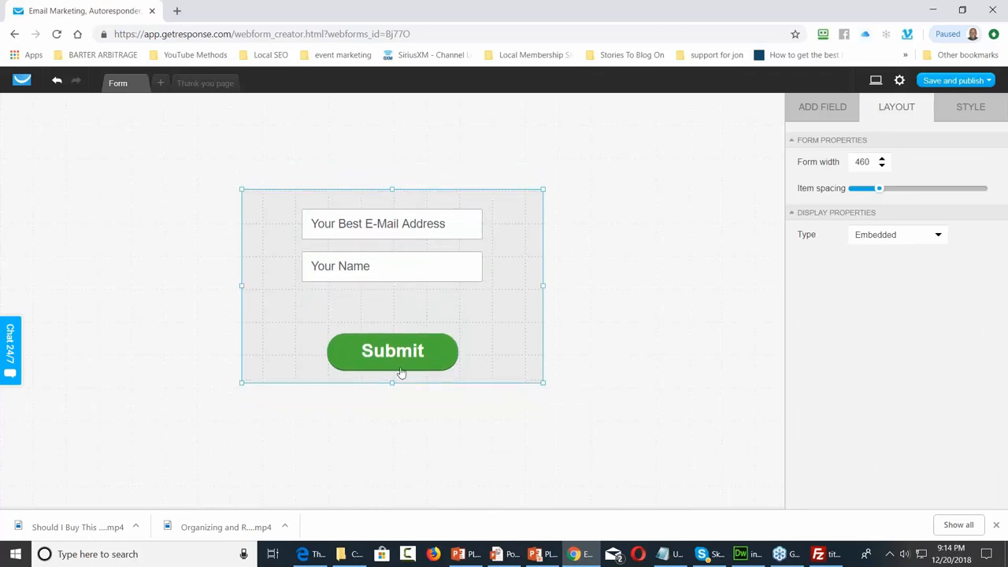
left_click_drag(391, 383, 389, 315)
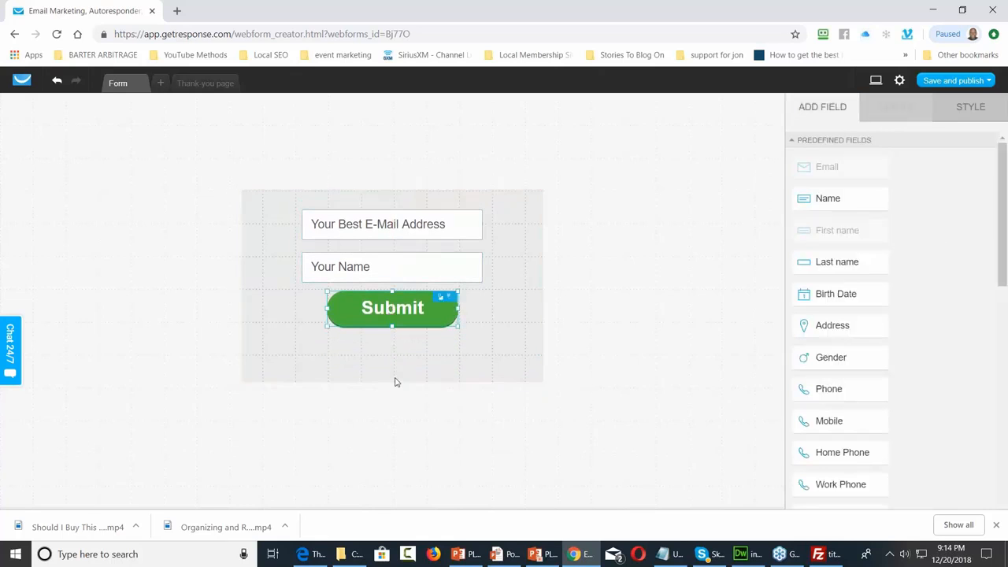
left_click_drag(394, 383, 397, 364)
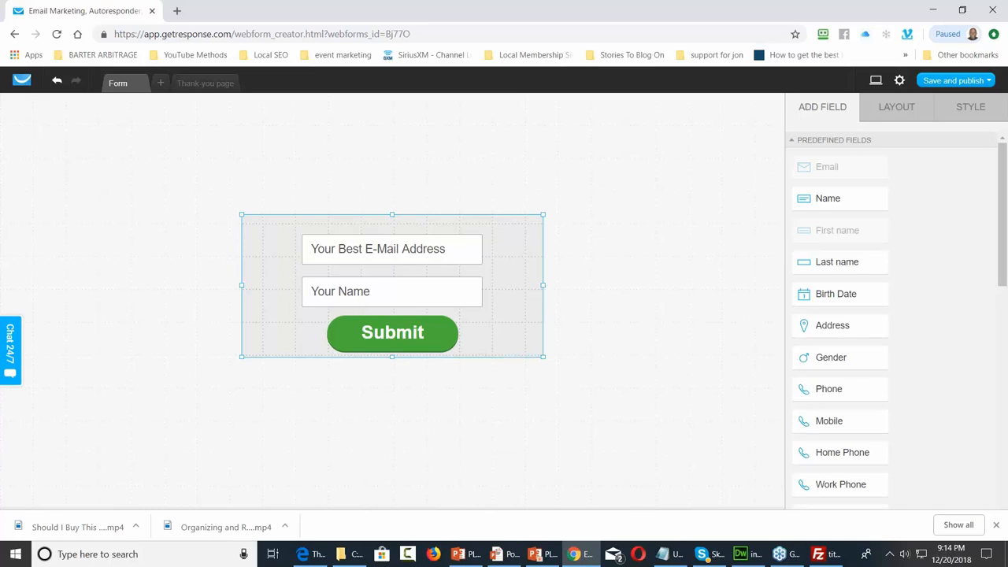
left_click_drag(543, 285, 606, 285)
Stretch the Email and Name fields to full width and centre Submit below them
left_click(374, 251)
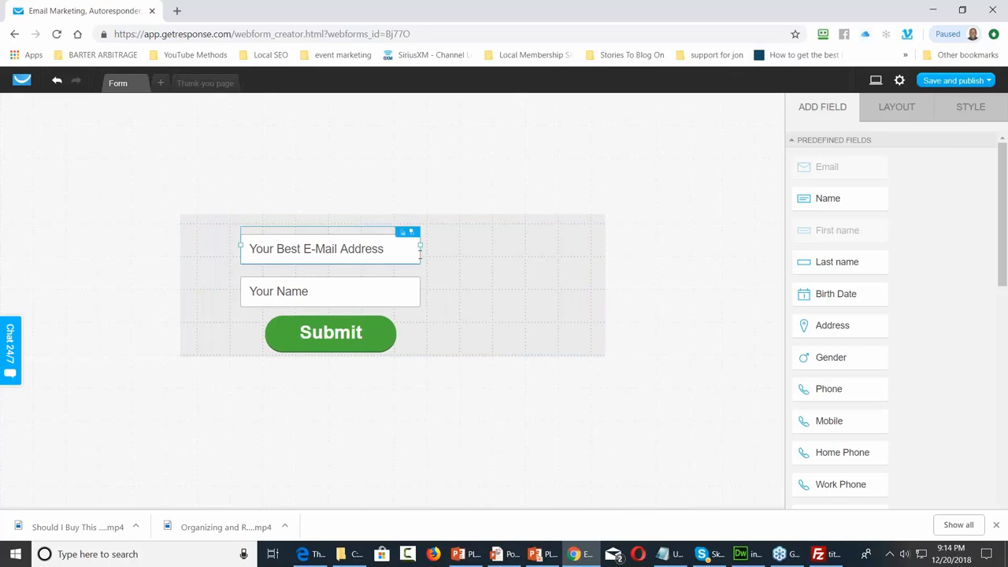
left_click_drag(422, 253, 565, 247)
left_click(410, 291)
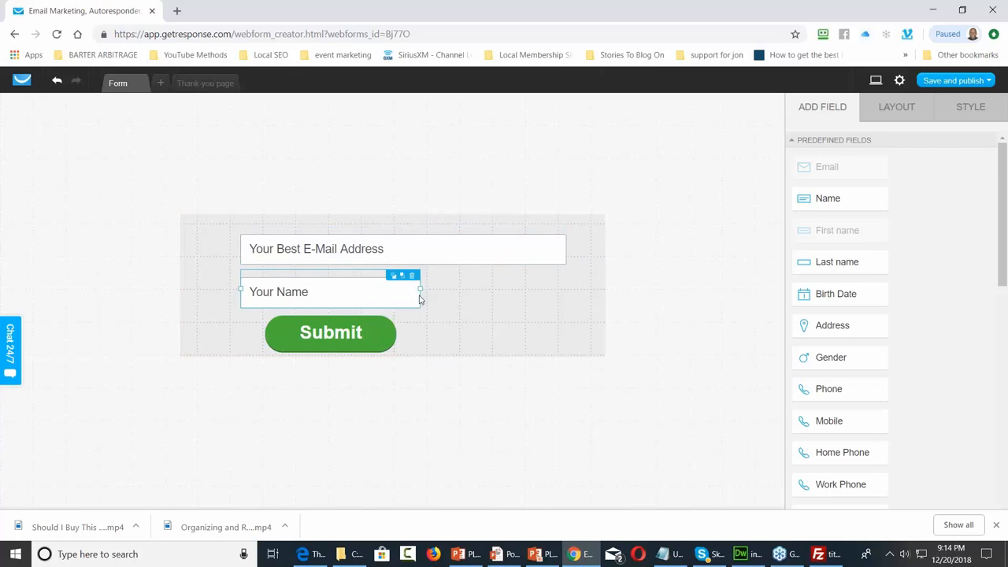
left_click_drag(420, 291, 566, 287)
left_click_drag(303, 332, 361, 335)
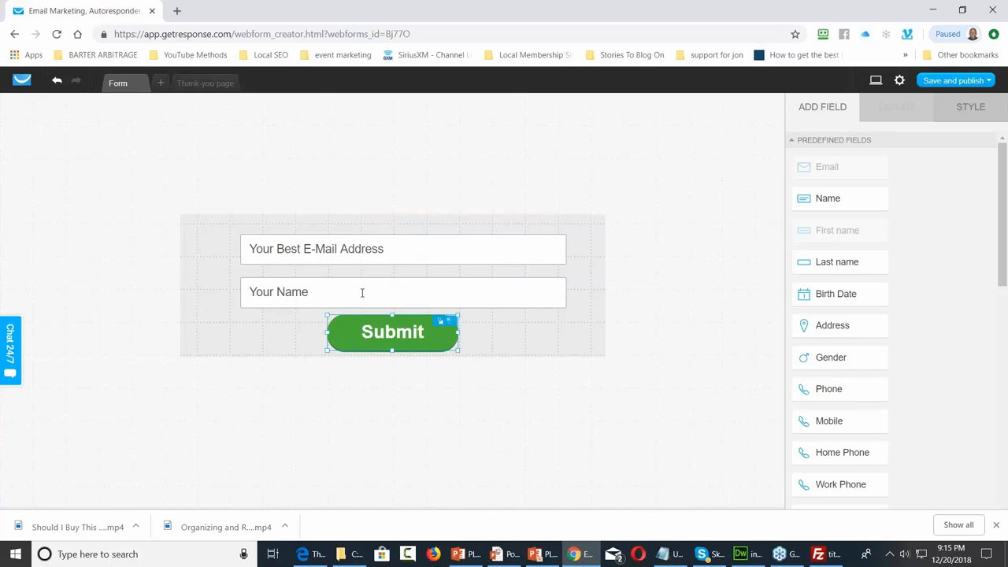
Choose Save and publish from the form editor's save dropdown
left_click(988, 80)
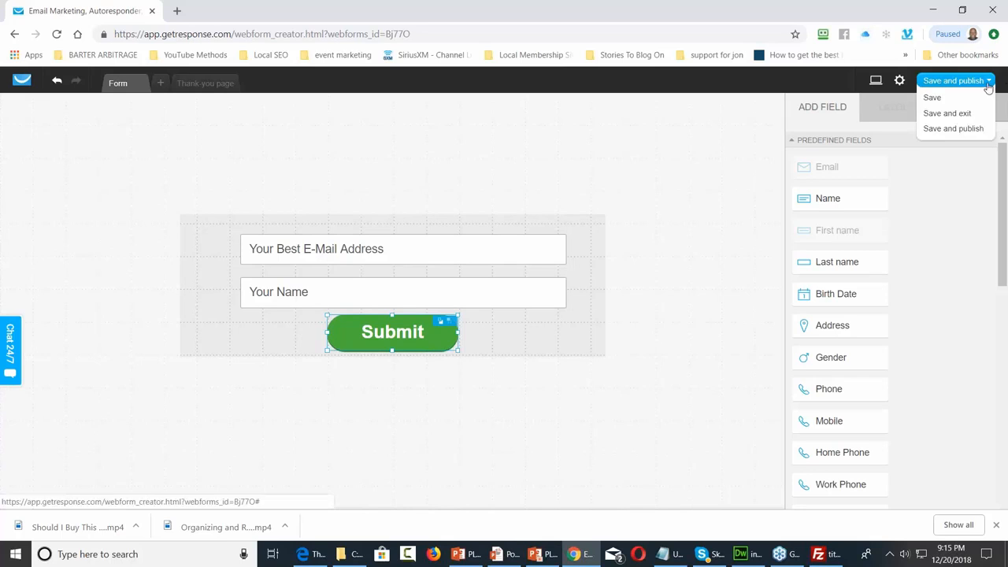
left_click(953, 129)
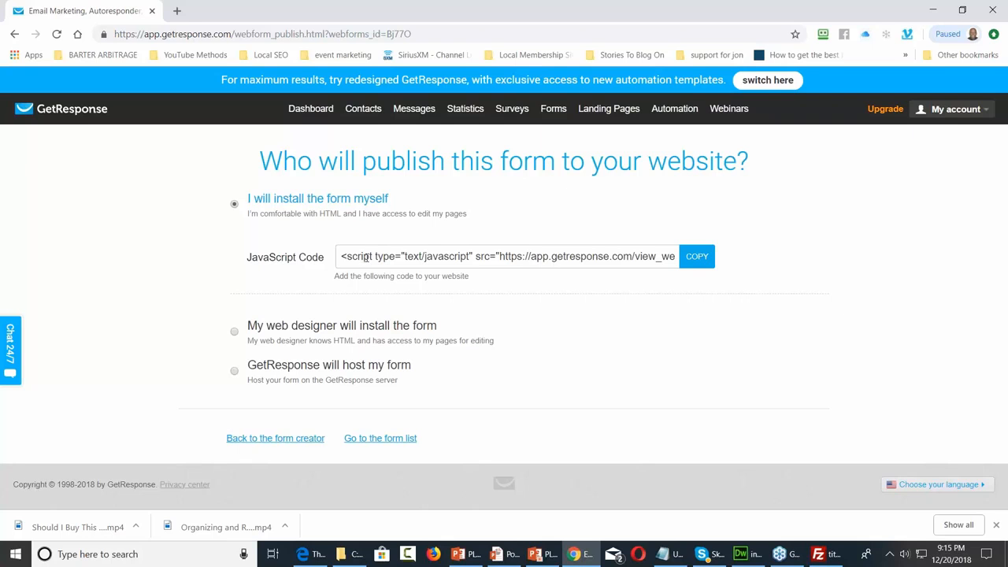
Copy the form's JavaScript embed code and switch to index.html in Dreamweaver
left_click(687, 262)
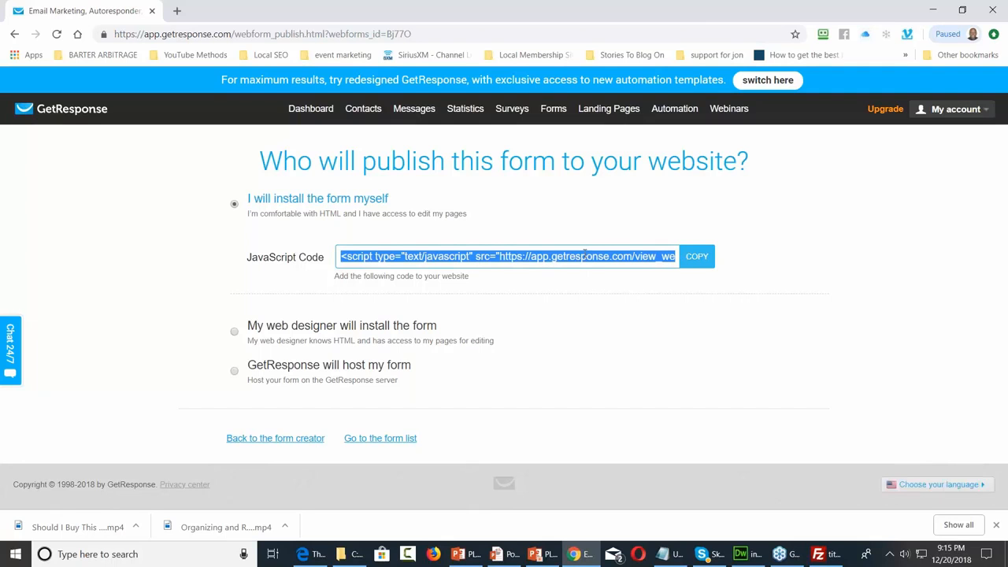
left_click(742, 555)
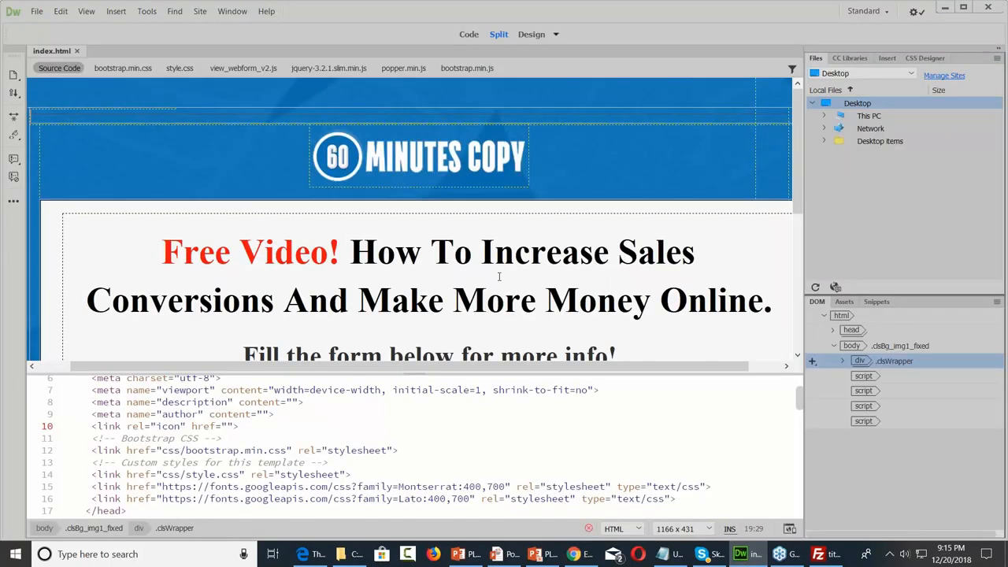
left_click(499, 279)
Locate the form holding the download button and enlarge the Code view listing
scroll(498, 277, "down", 2)
scroll(498, 277, "down", 4)
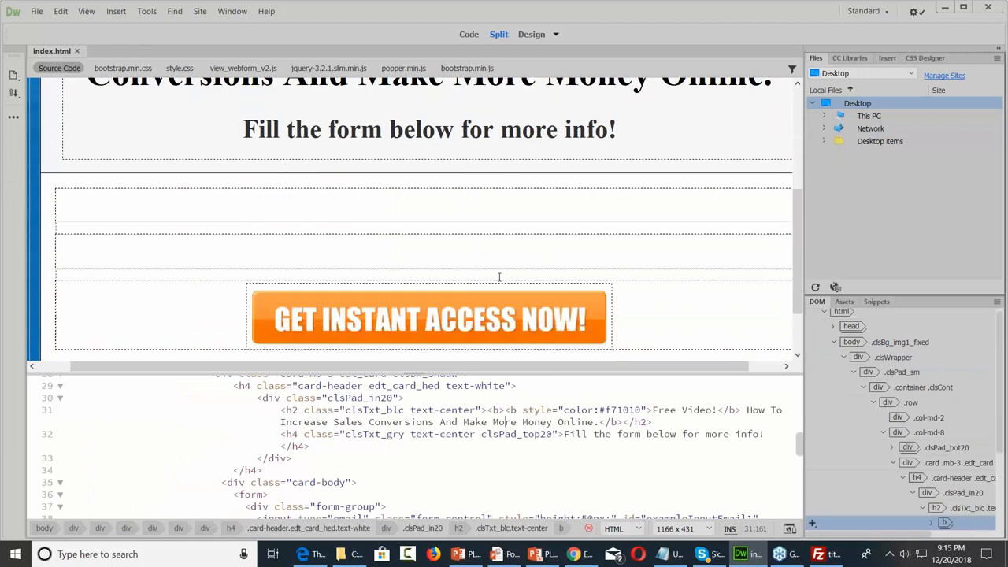
left_click(482, 194)
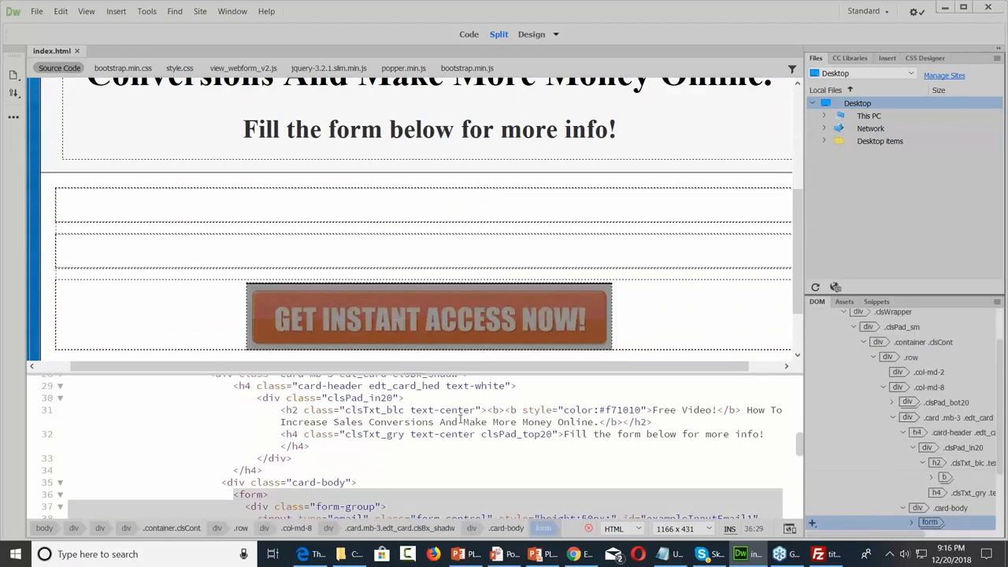
scroll(456, 429, "up", 2)
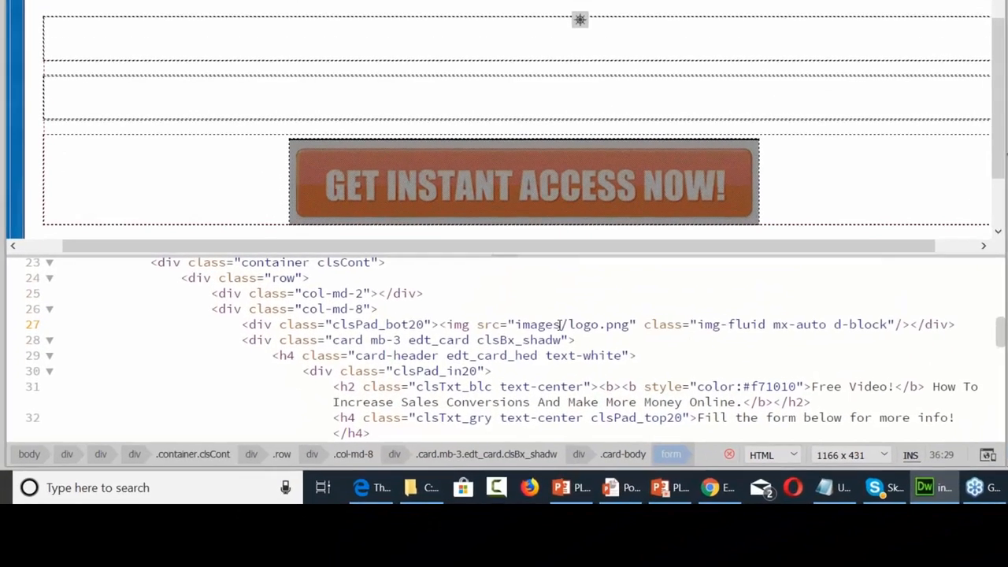
scroll(586, 299, "down", 2)
scroll(586, 299, "down", 2)
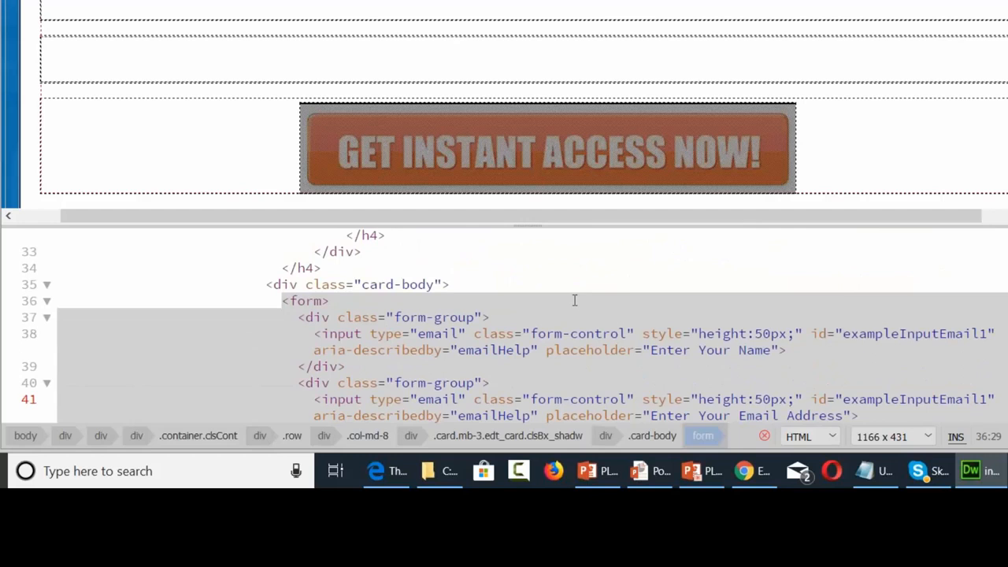
scroll(575, 300, "down", 4)
scroll(575, 300, "up", 2)
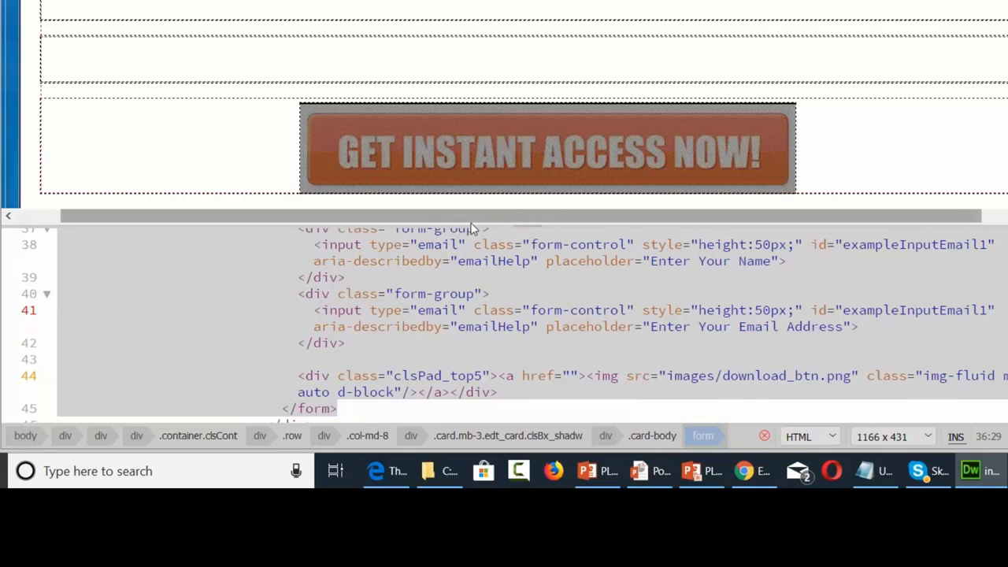
left_click_drag(472, 224, 473, 149)
left_click(310, 238)
Replace the <form>…</form> block with the pasted GetResponse script and refresh Design view
left_click_drag(282, 222, 337, 413)
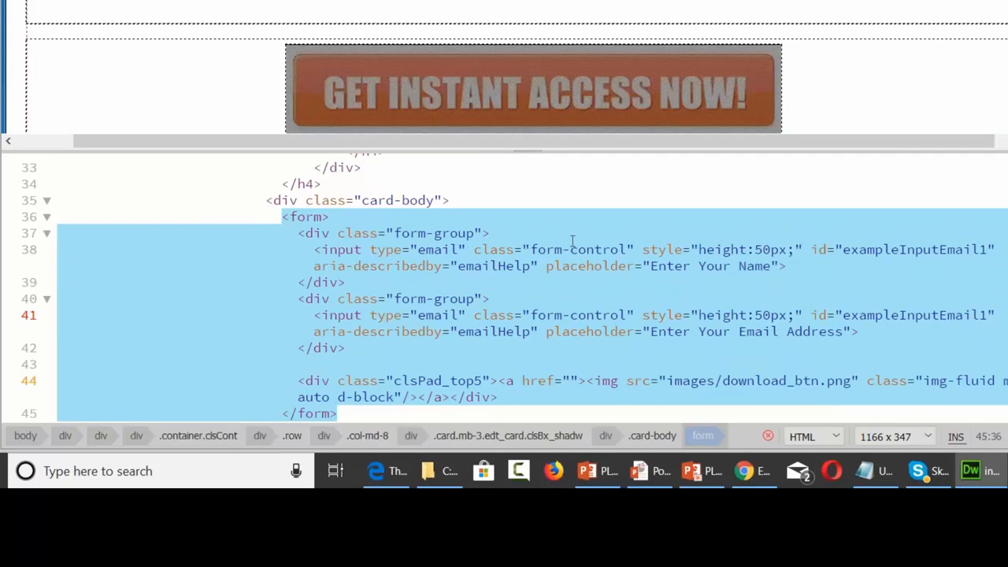
key("ctrl+v")
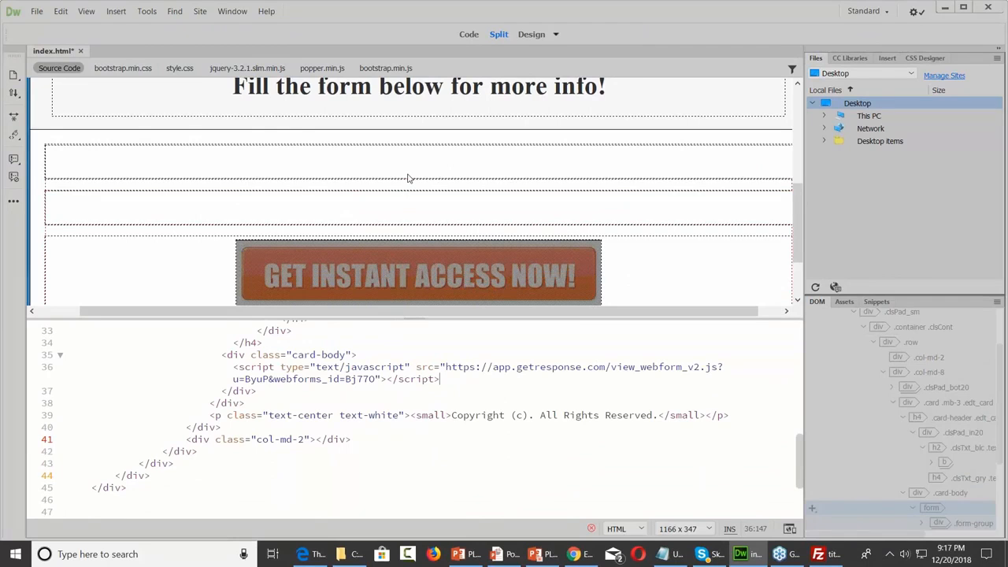
left_click(408, 178)
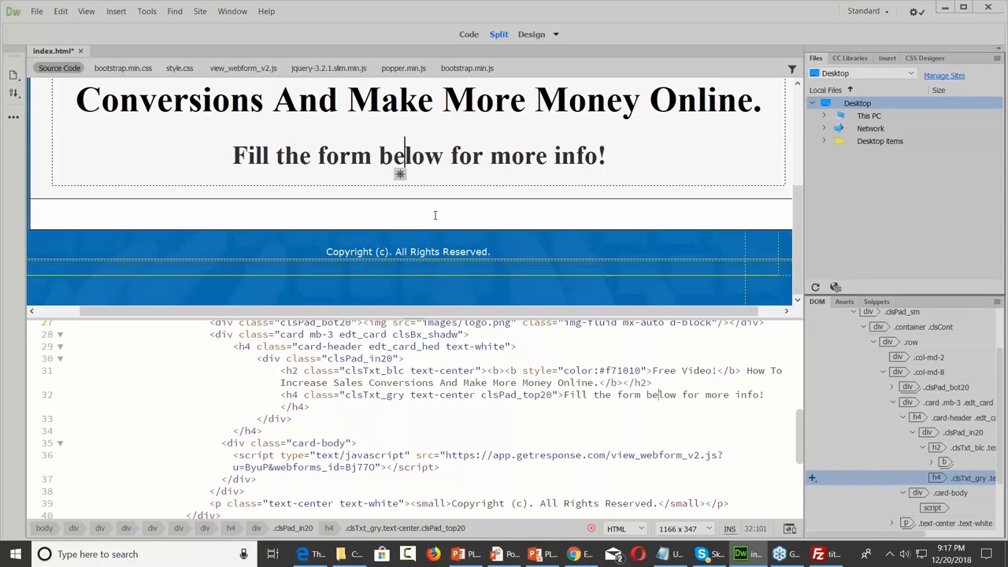
left_click(36, 11)
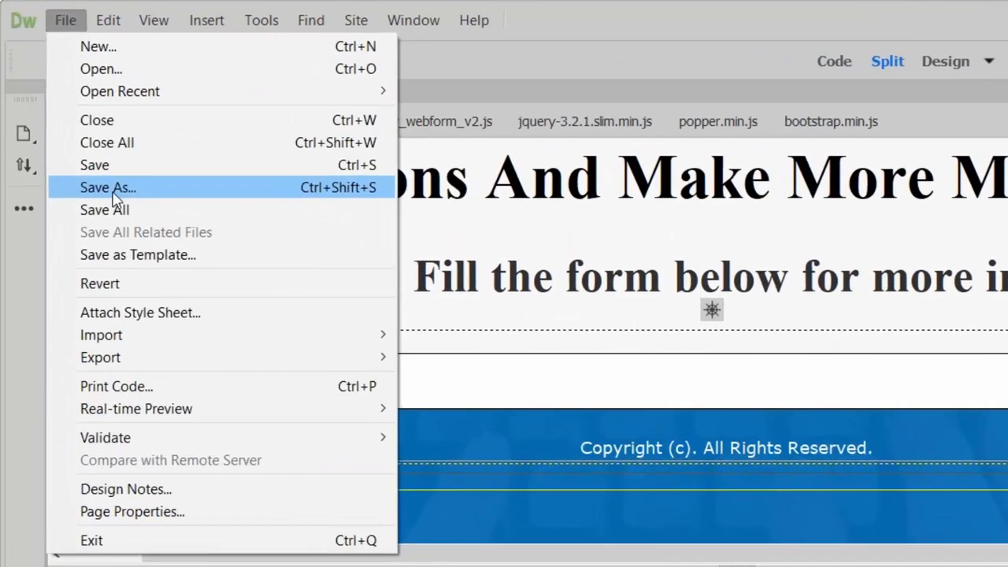
Save the page as 2index.html by prefixing '2' to the index.html file name
left_click(110, 187)
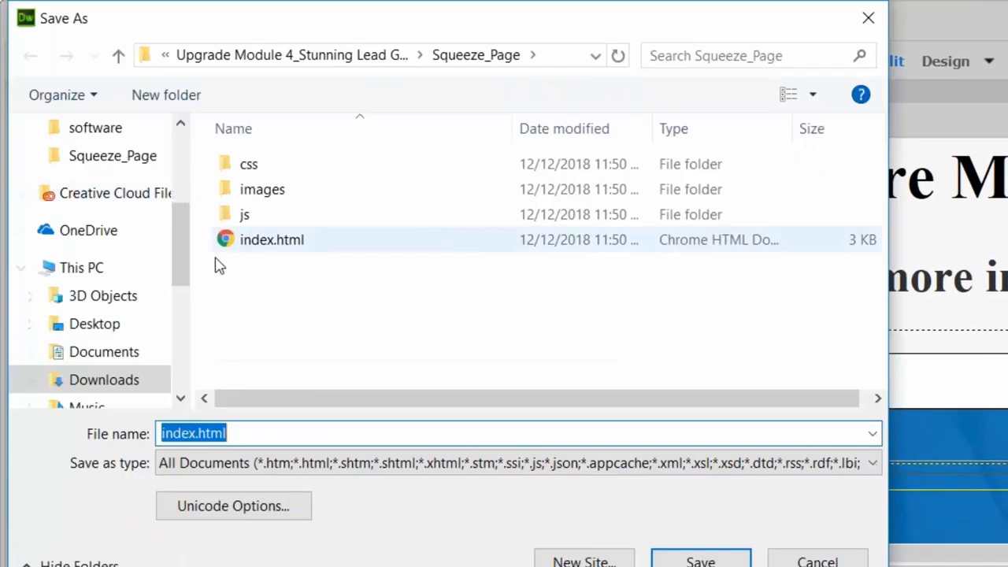
key("Home")
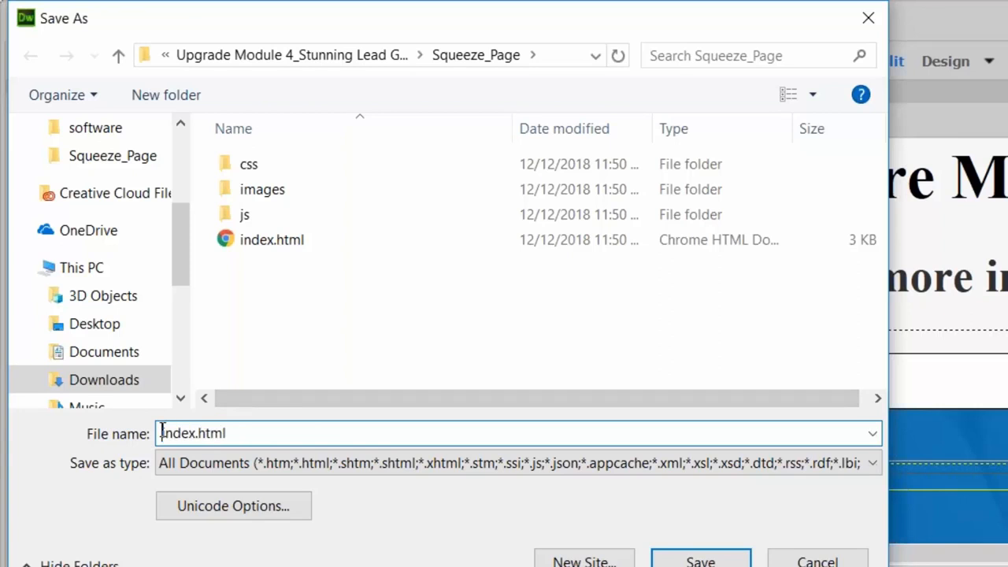
type("2")
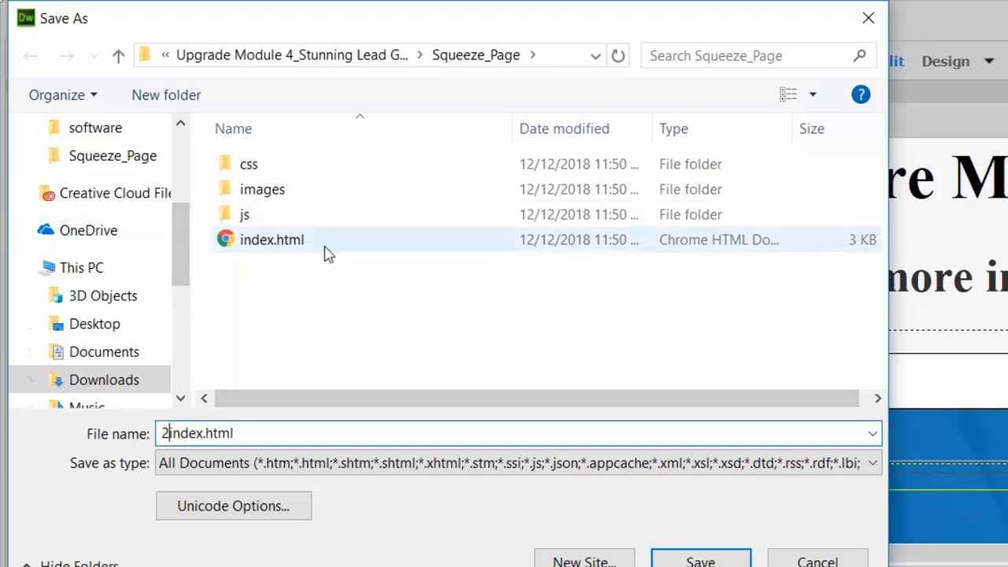
left_click(701, 560)
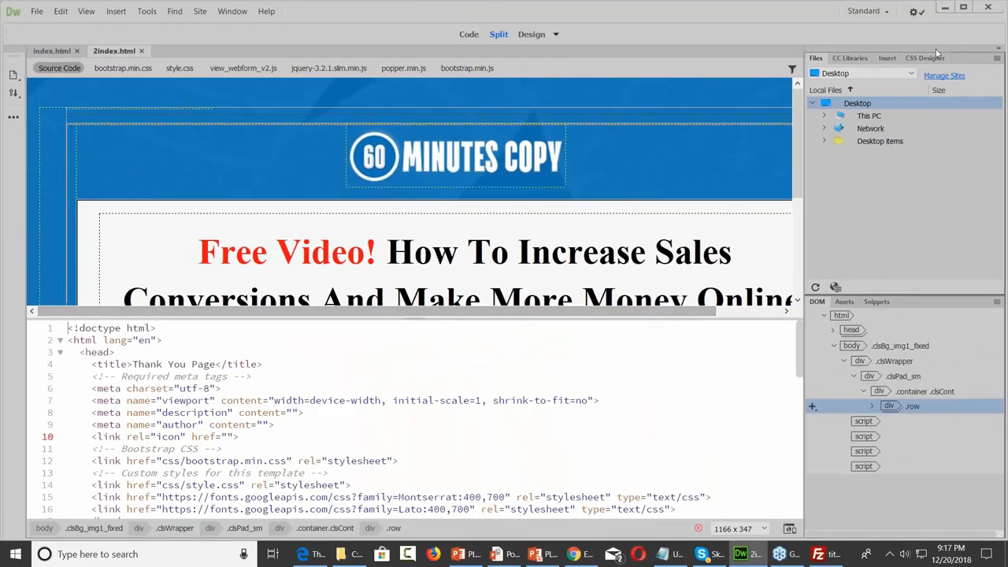
Minimize Dreamweaver and open 2index.html from the Squeeze_Page folder in the browser
left_click(947, 8)
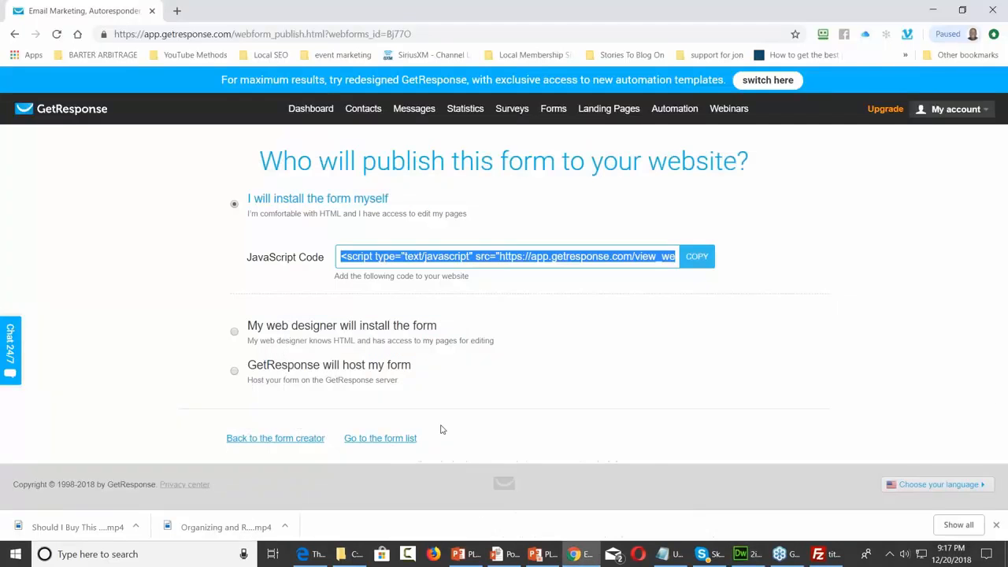
left_click(356, 555)
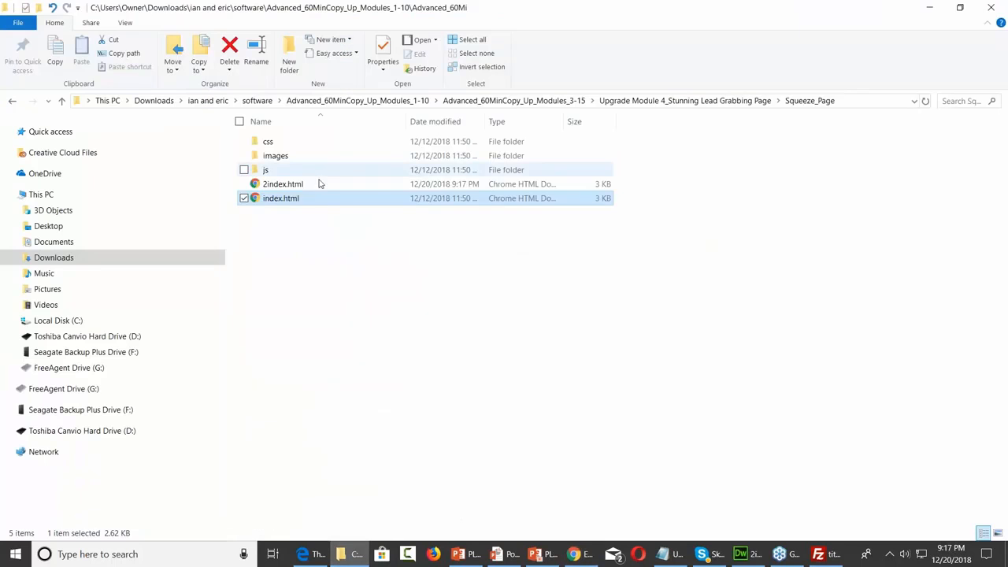
left_click(306, 186)
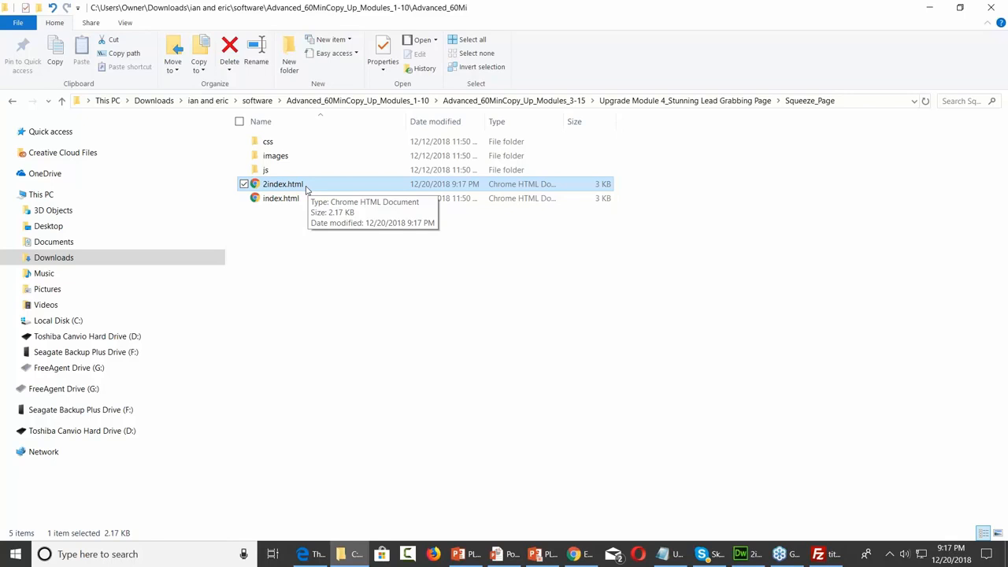
double_click(307, 188)
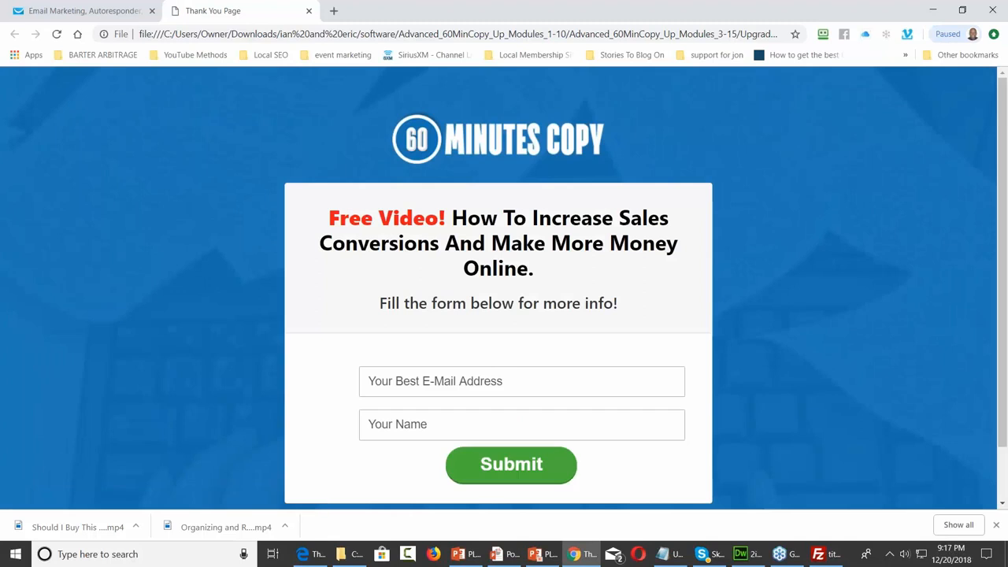
Scroll the local preview, then return to Chrome's GetResponse publishing tab
scroll(742, 197, "down", 1)
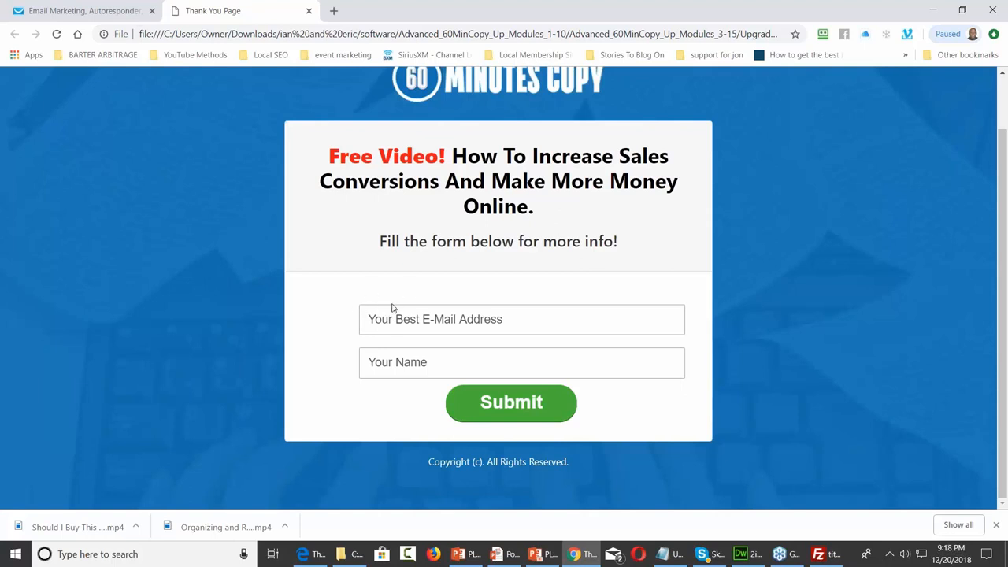
left_click(932, 9)
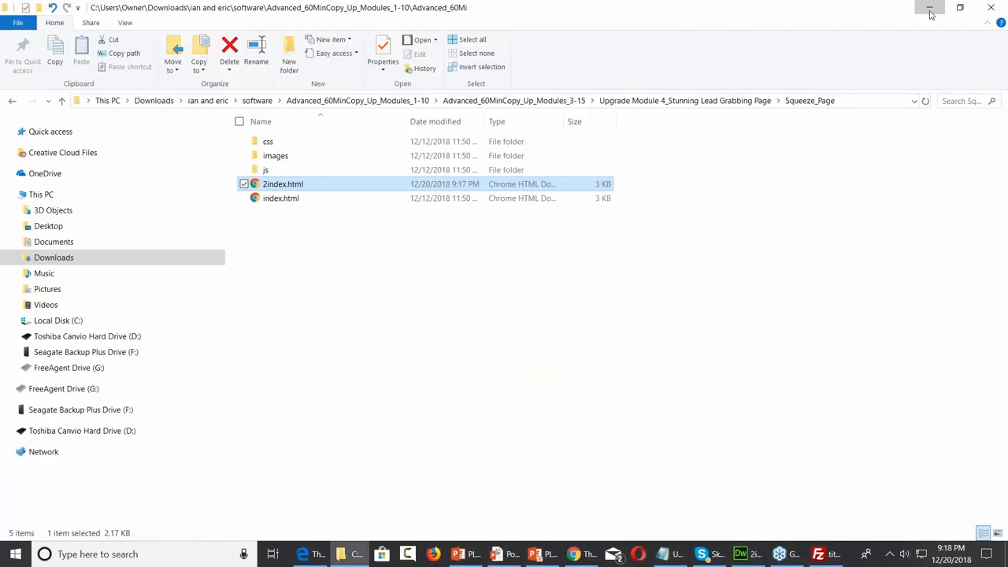
left_click(930, 10)
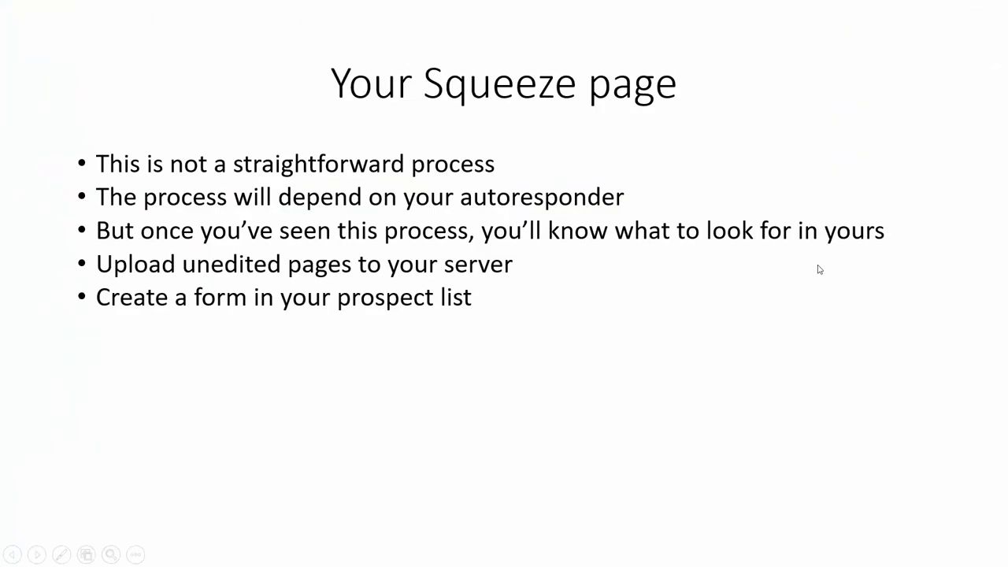
key("ctrl+t")
left_click(574, 557)
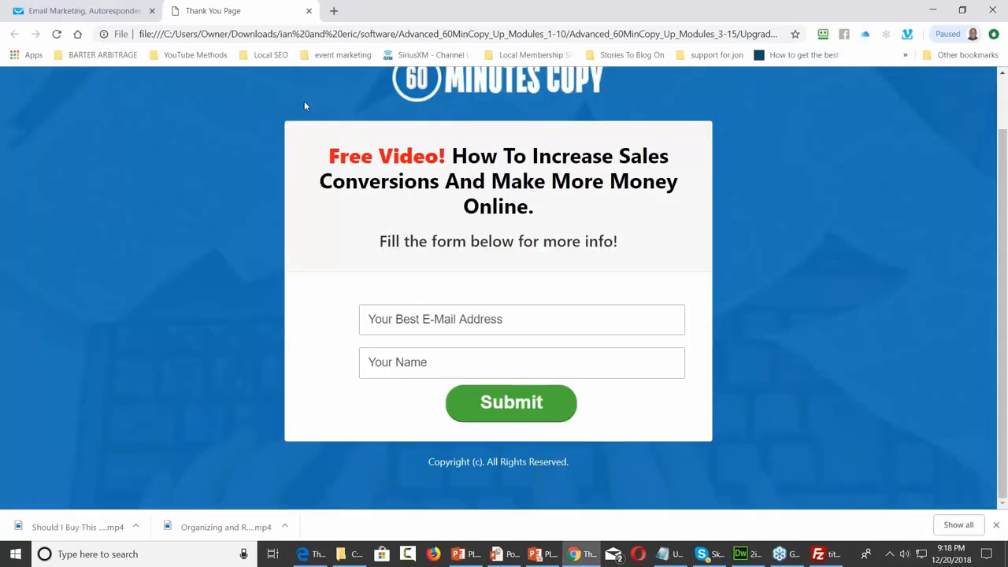
left_click(73, 10)
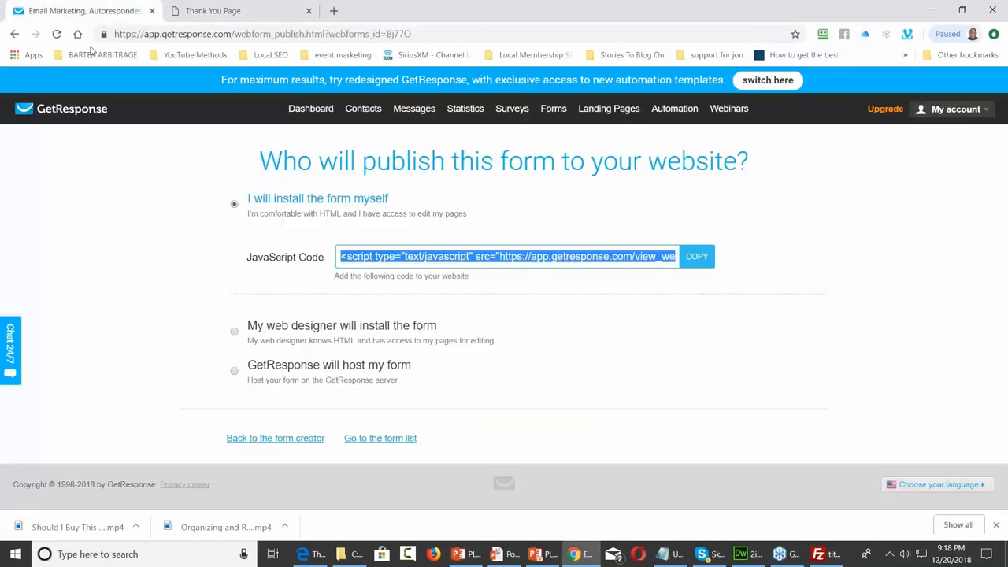
Back in the form editor, widen the e-mail field on both sides
left_click(300, 439)
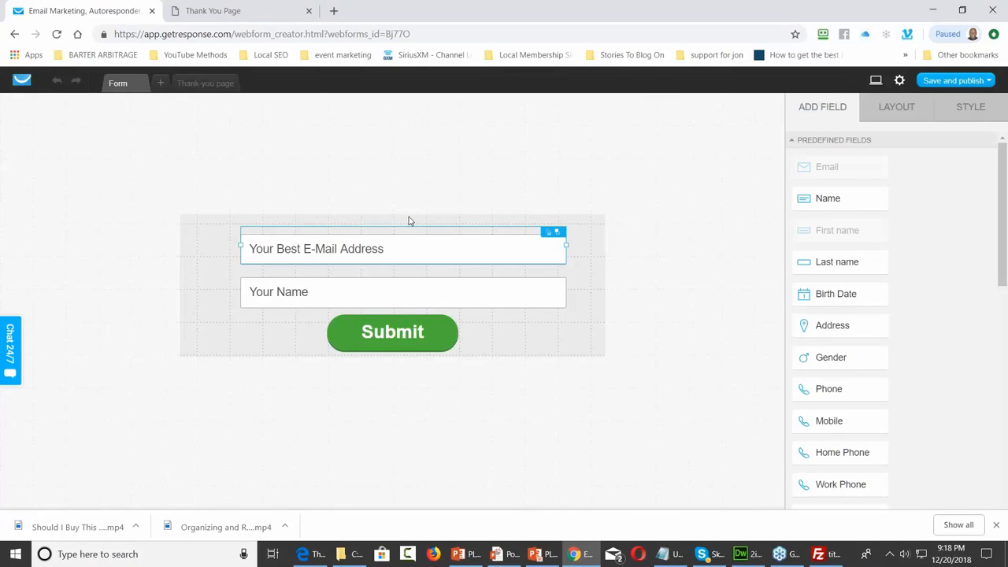
left_click(409, 219)
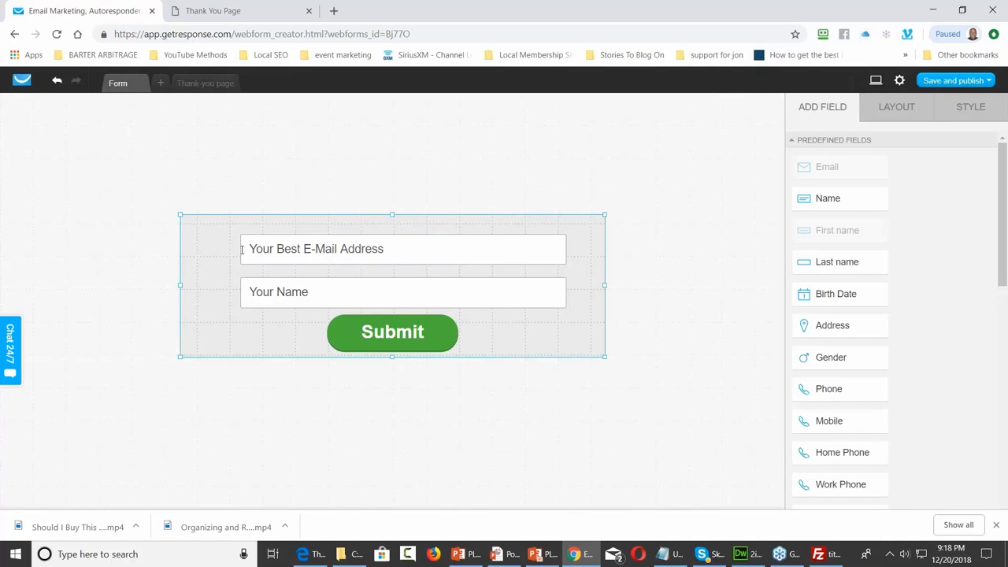
left_click(242, 250)
left_click_drag(236, 245, 199, 246)
left_click_drag(565, 245, 596, 252)
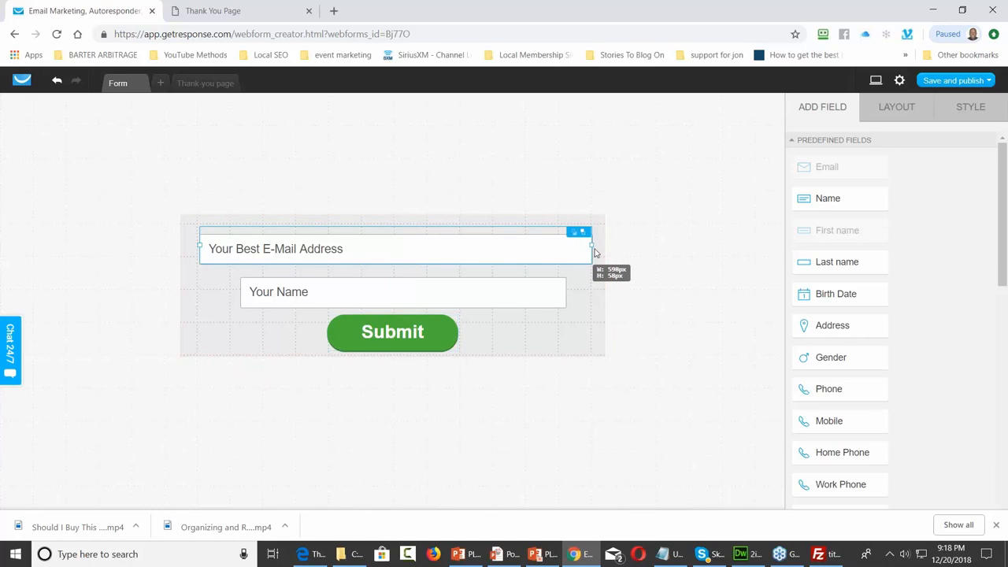
left_click_drag(199, 245, 202, 244)
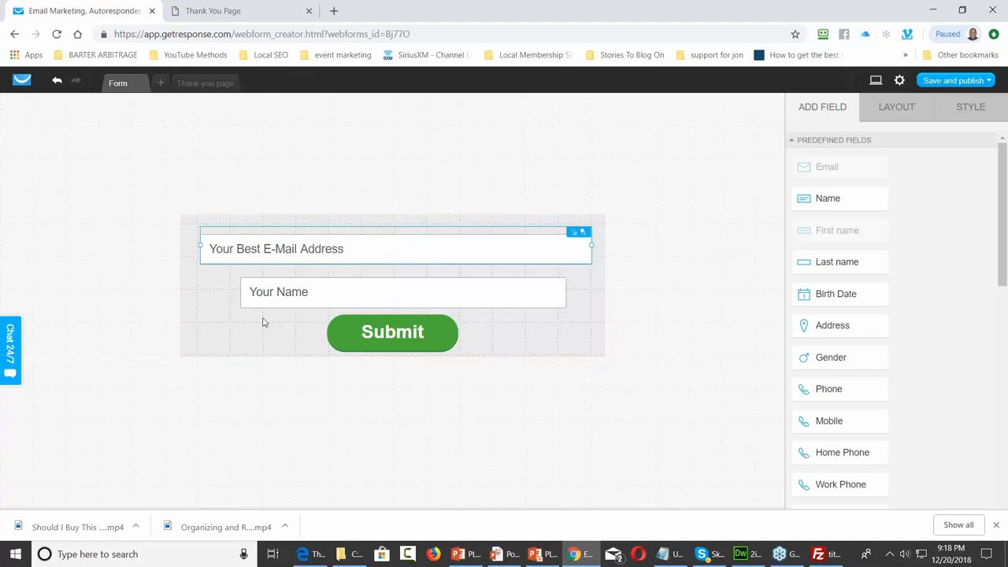
Widen the Your Name field, place the e-mail field above it, and fit the form box to 648 × 193
left_click(244, 294)
left_click_drag(242, 290, 202, 288)
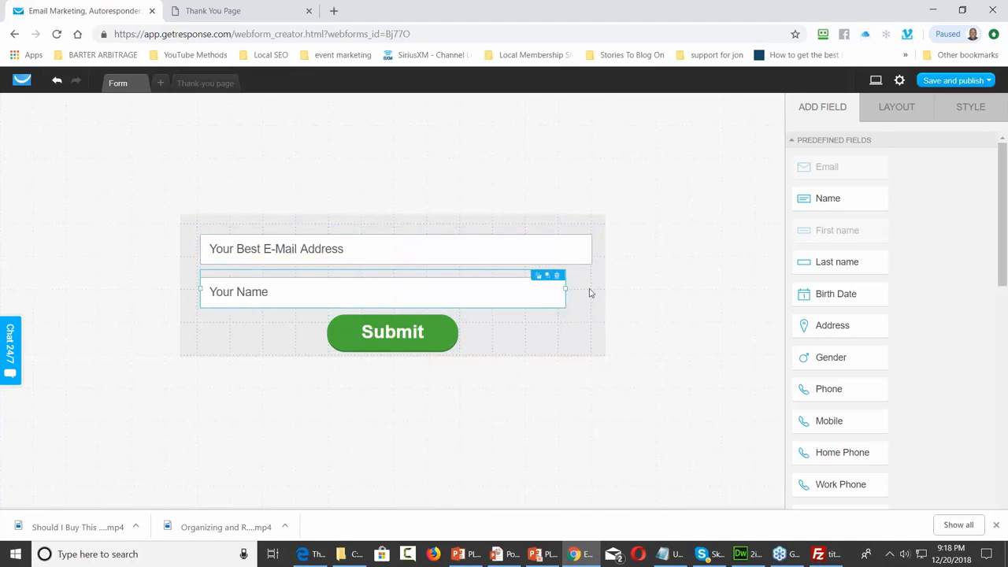
left_click_drag(565, 288, 590, 290)
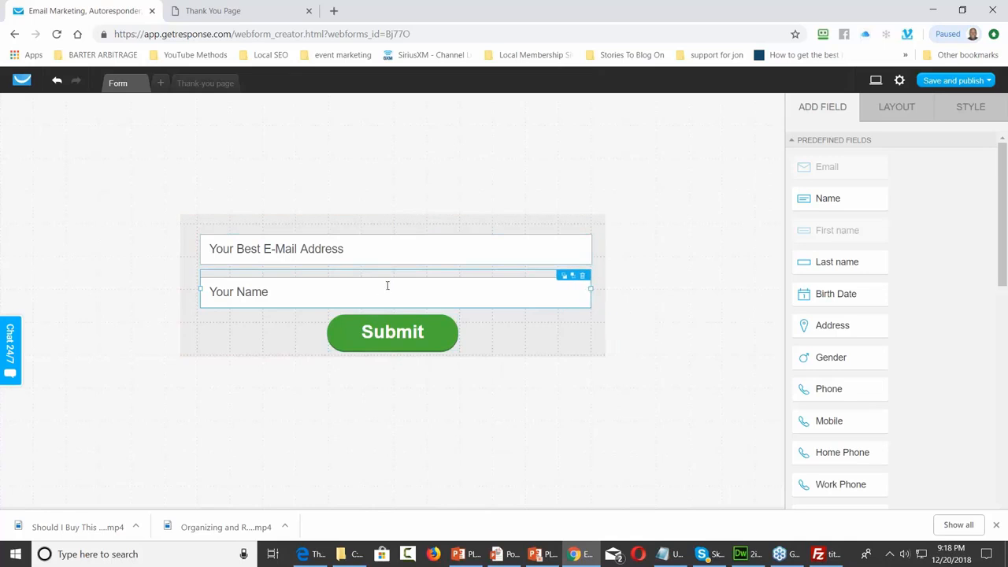
left_click(410, 232)
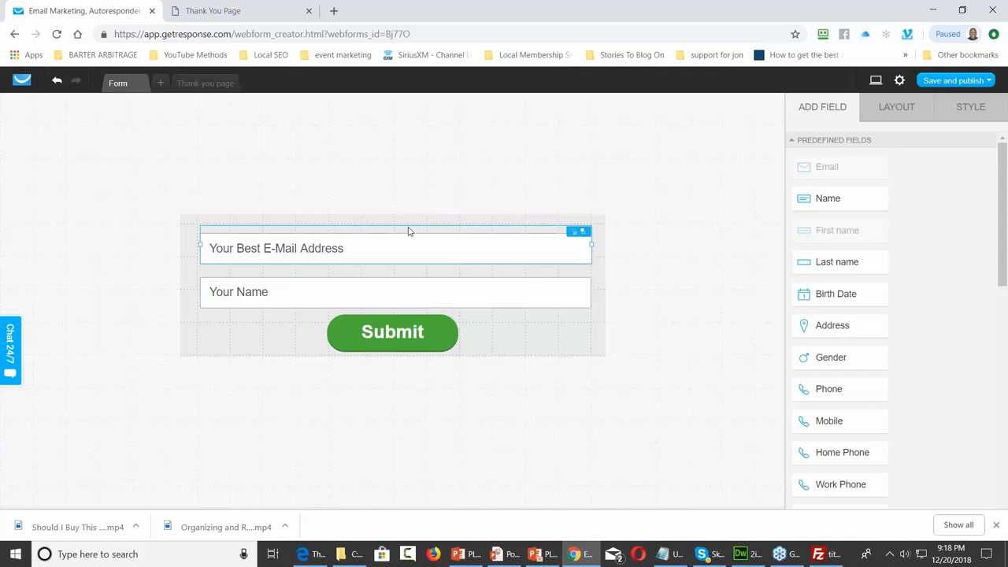
left_click_drag(409, 237, 392, 223)
left_click_drag(392, 348, 392, 348)
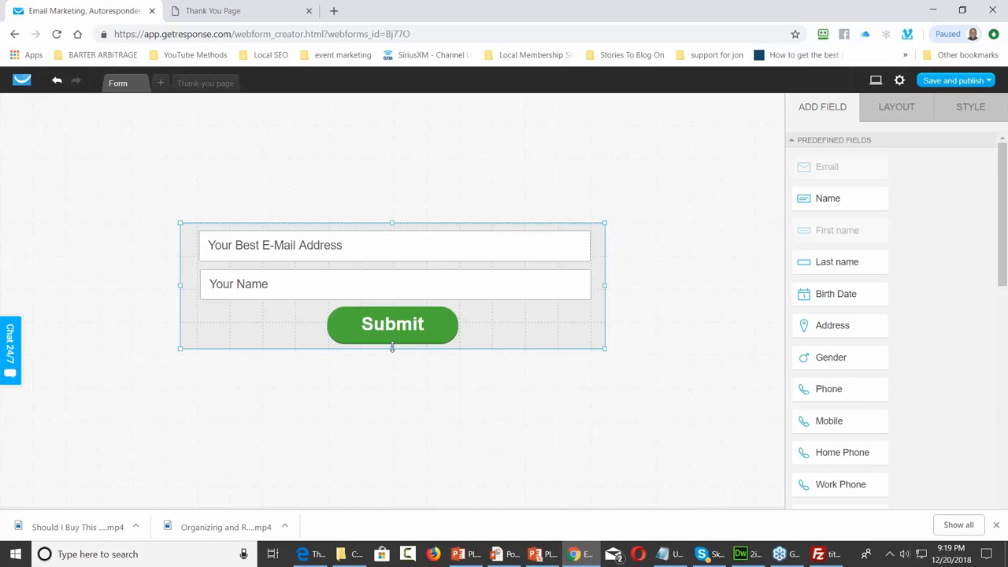
left_click(960, 80)
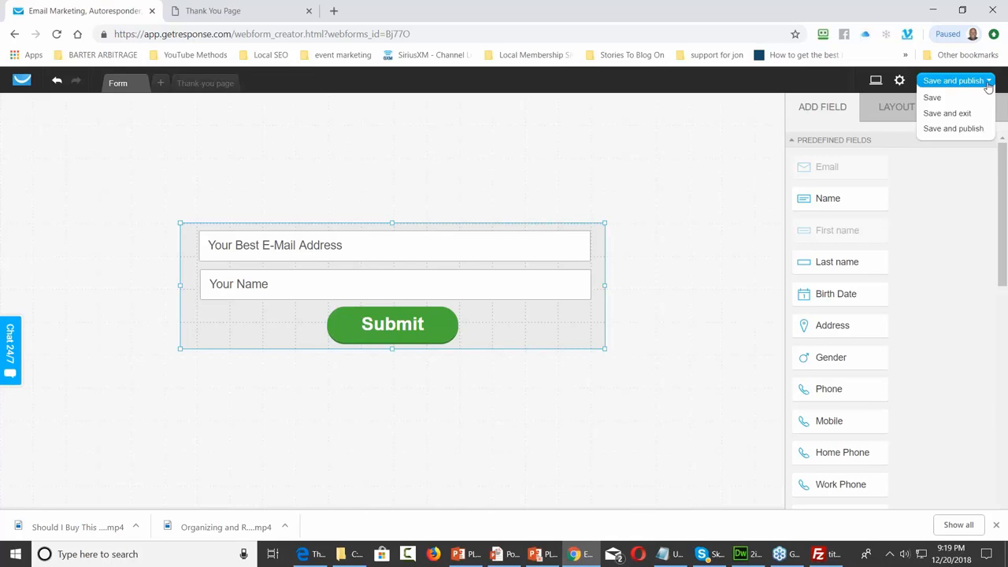
Save and publish the form, then go back to the local squeeze page tab in Chrome
left_click(950, 130)
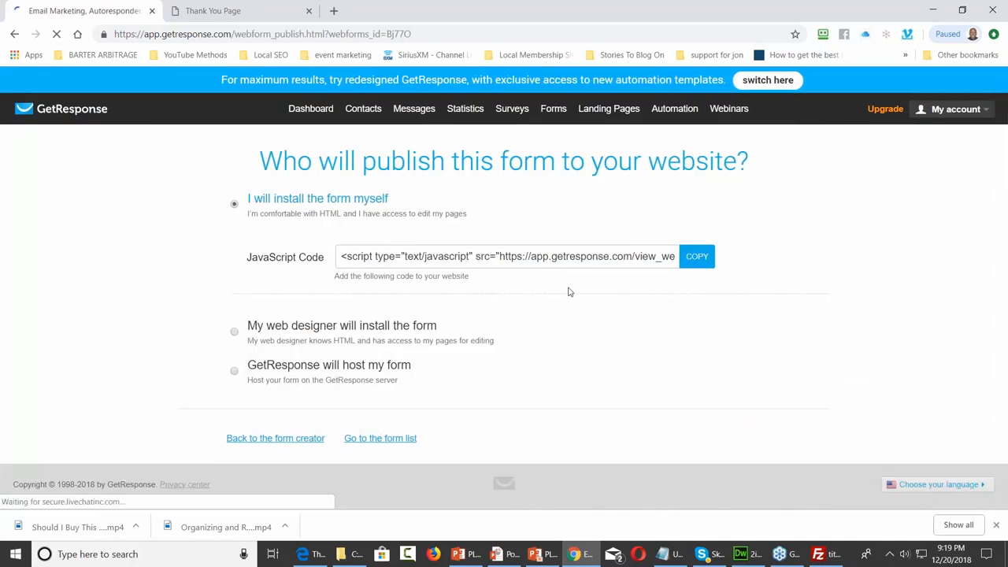
mouse_move(351, 556)
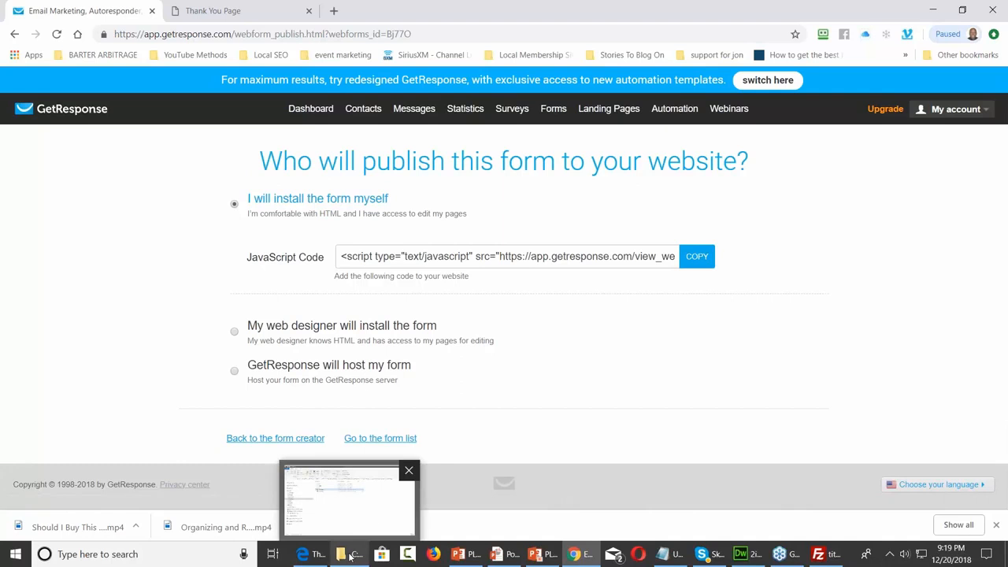
mouse_move(354, 531)
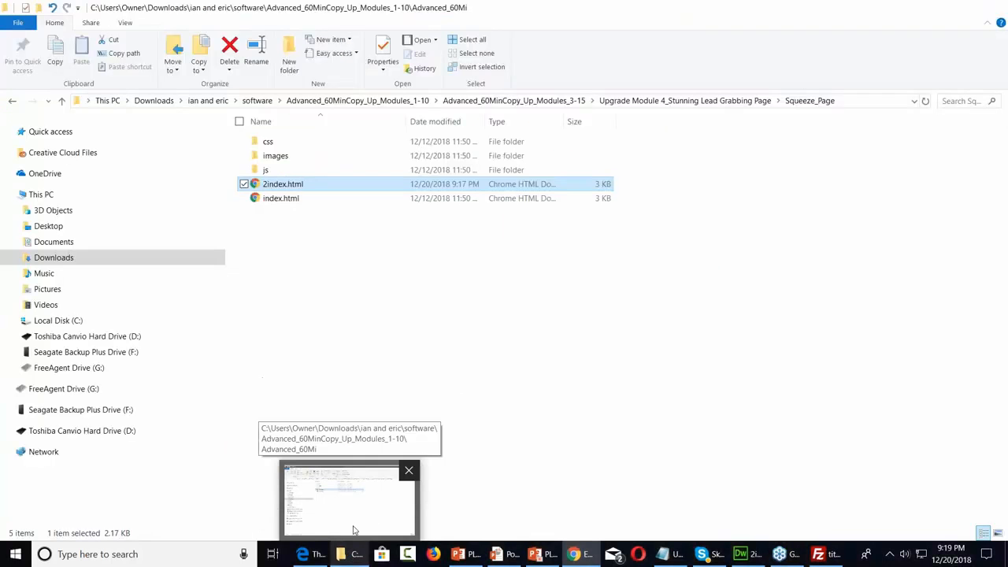
left_click(354, 531)
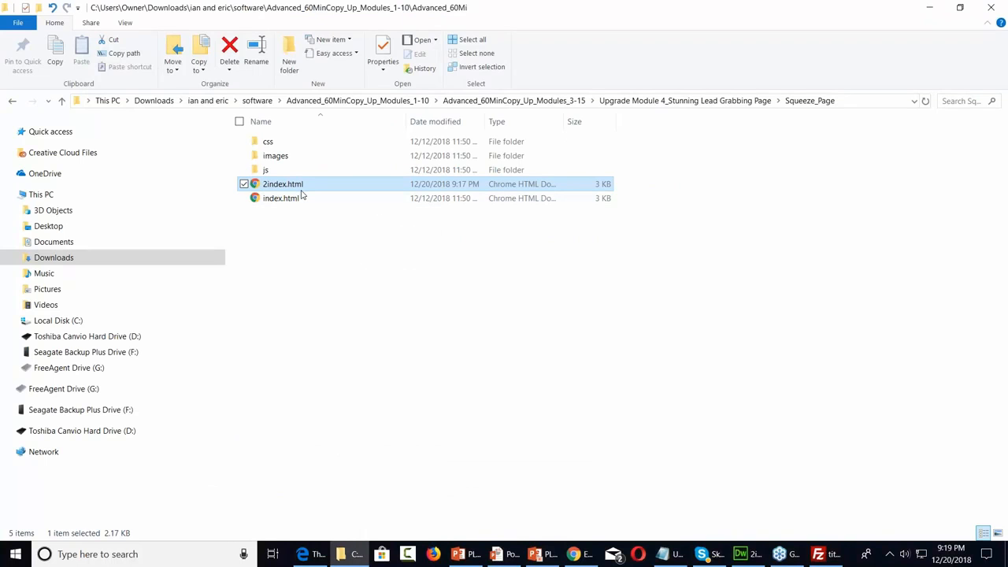
left_click(574, 553)
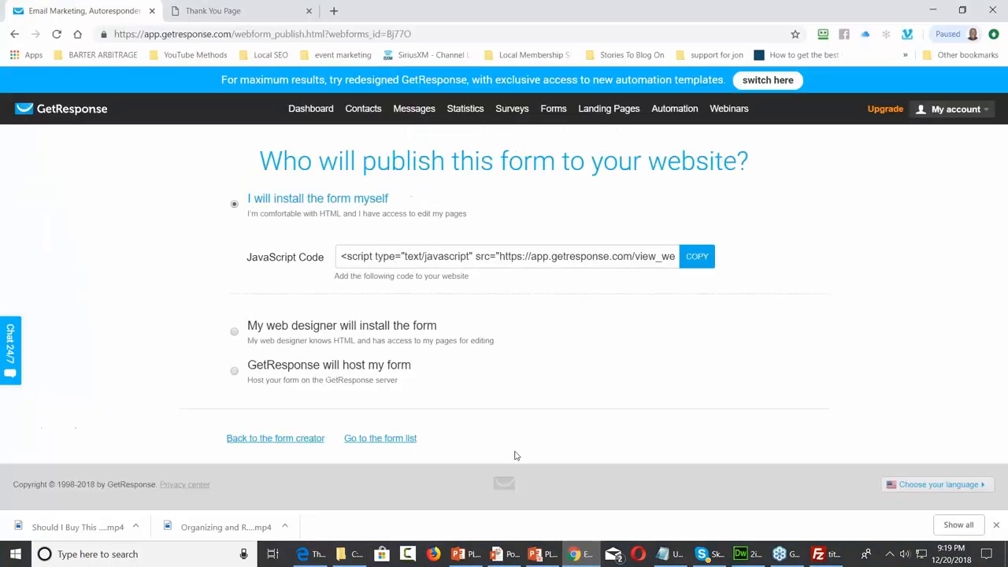
left_click(250, 12)
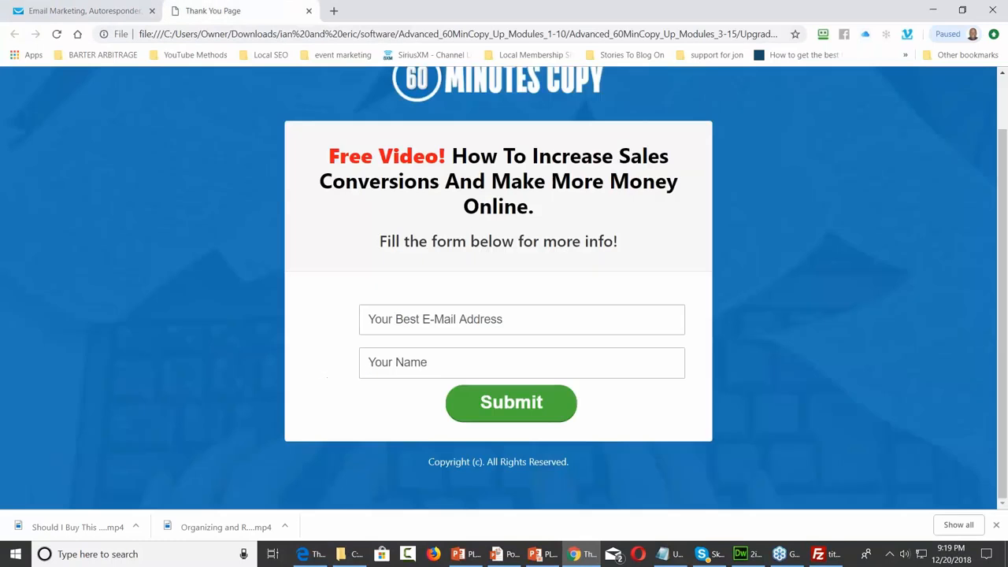
Reload the local squeeze page, then return to the GetResponse publish page
left_click(57, 35)
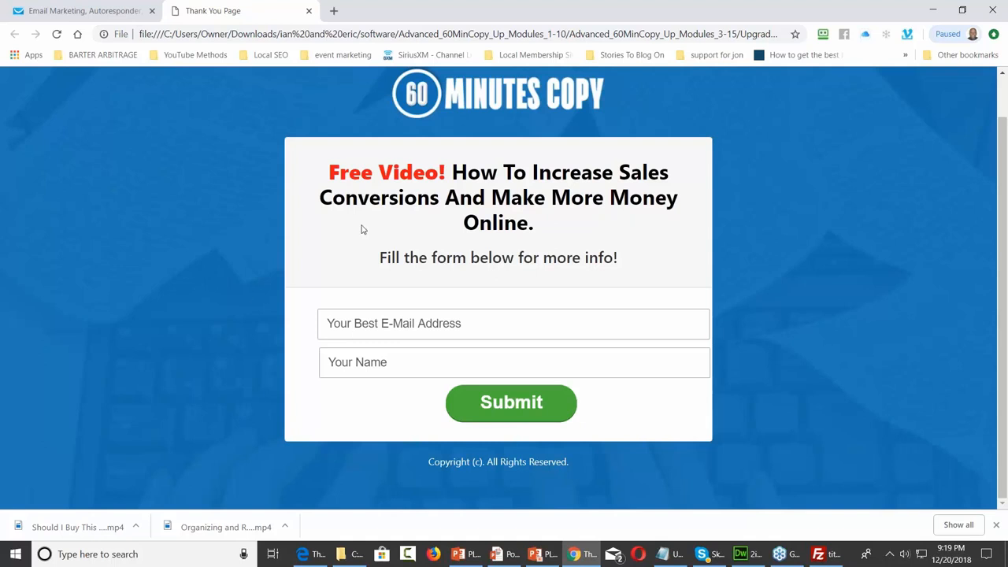
left_click(114, 10)
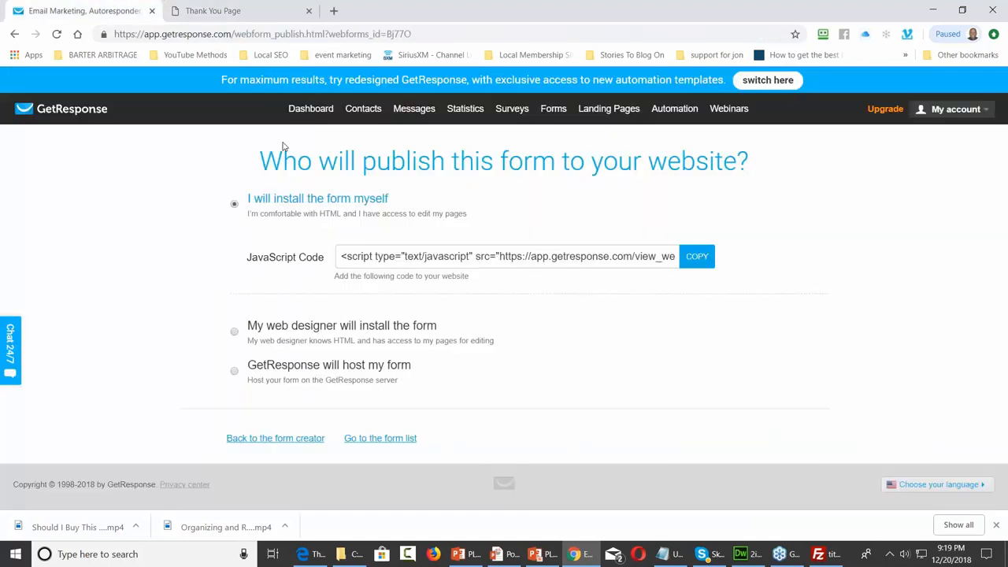
In the form editor, pull in the right edges of the e-mail and Your Name fields
left_click(319, 437)
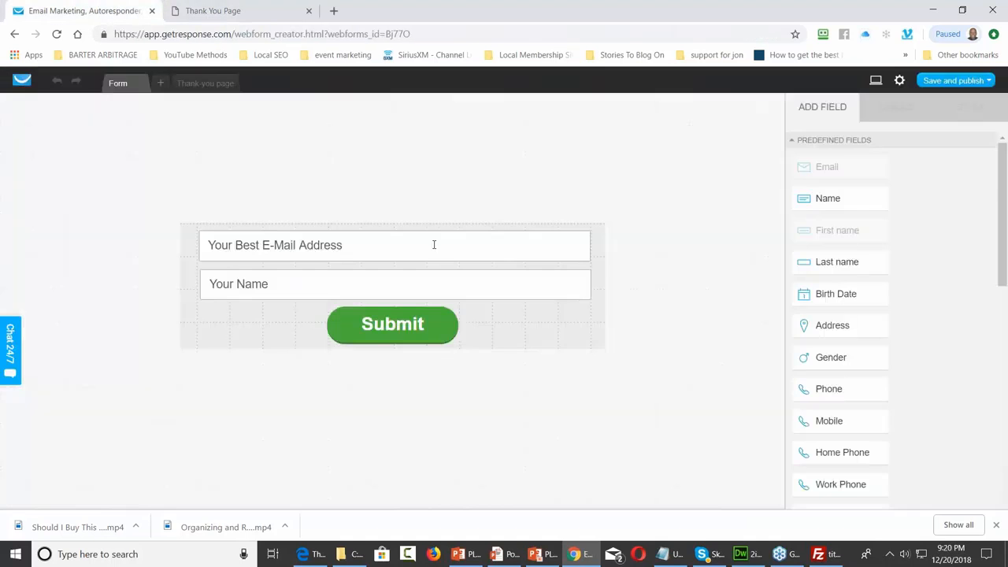
left_click(581, 250)
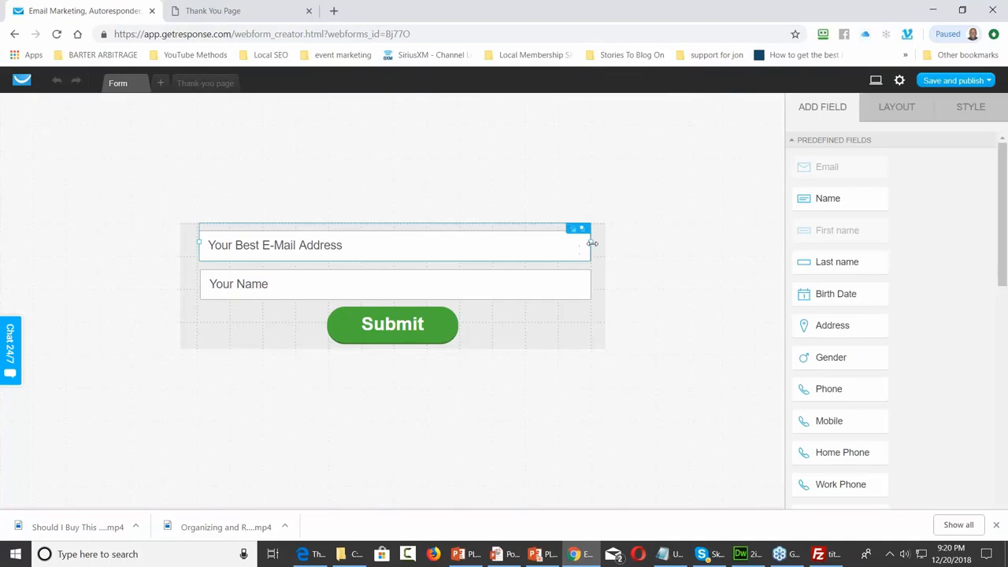
left_click_drag(590, 243, 577, 243)
left_click(565, 291)
left_click_drag(591, 282, 579, 286)
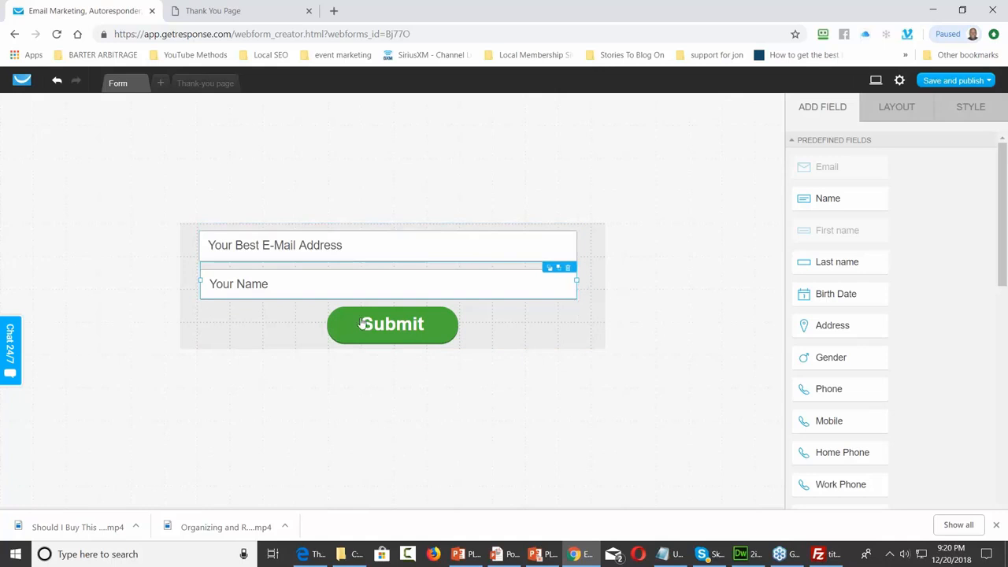
Extend both fields' left edges so they line up at 582 pixels wide
left_click(201, 243)
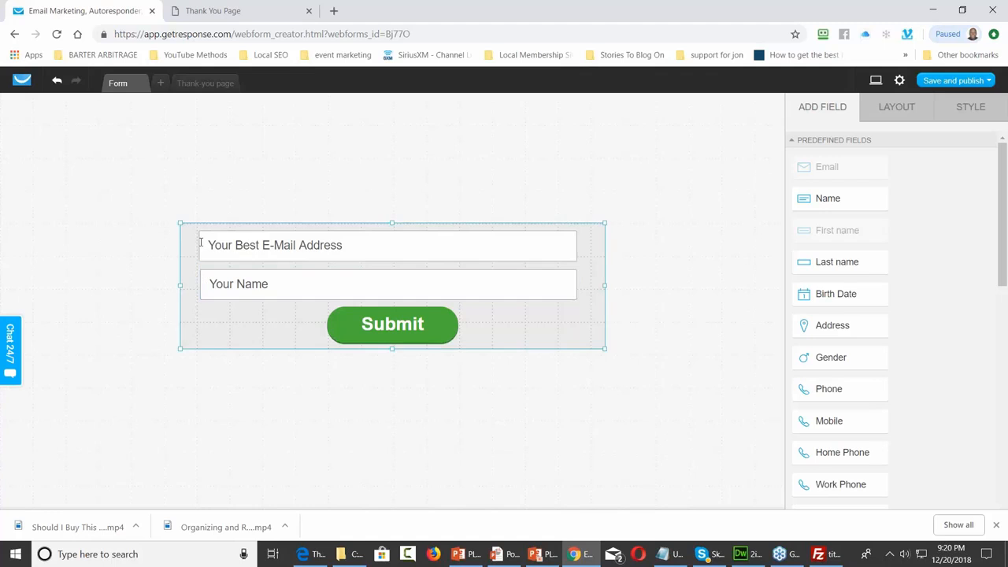
left_click(201, 243)
left_click_drag(200, 243, 194, 242)
left_click(200, 283)
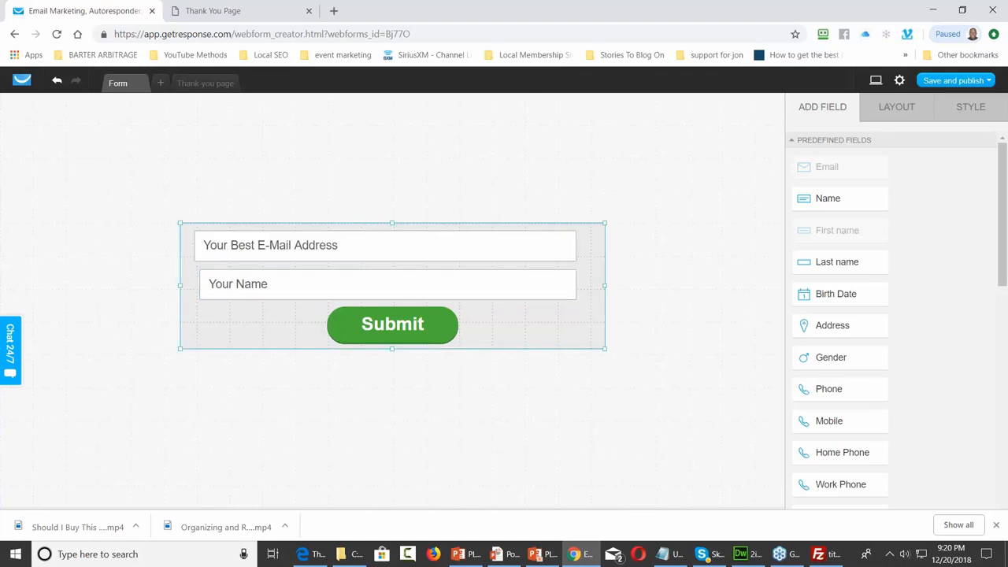
left_click(200, 289)
left_click_drag(199, 282, 194, 280)
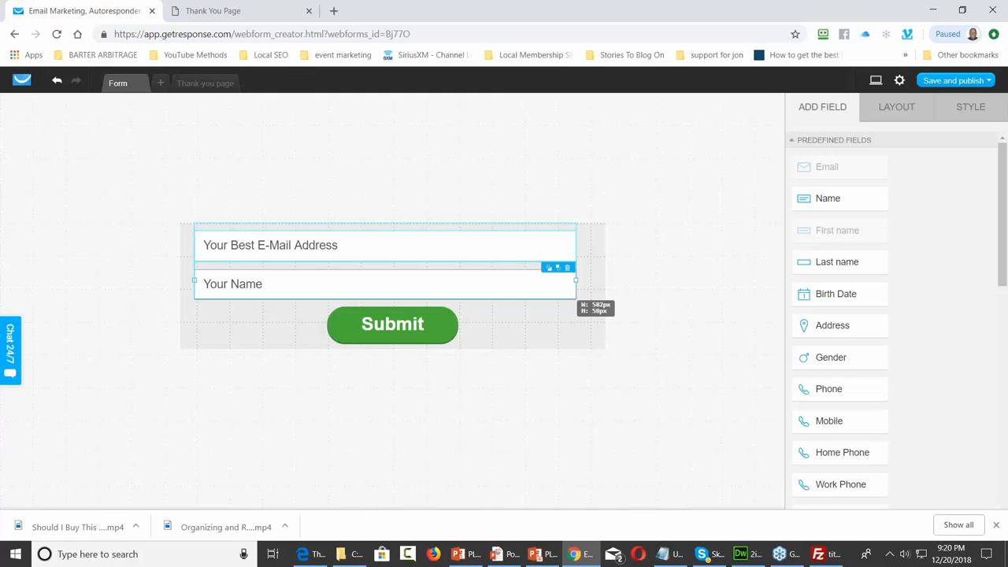
left_click_drag(194, 280, 197, 282)
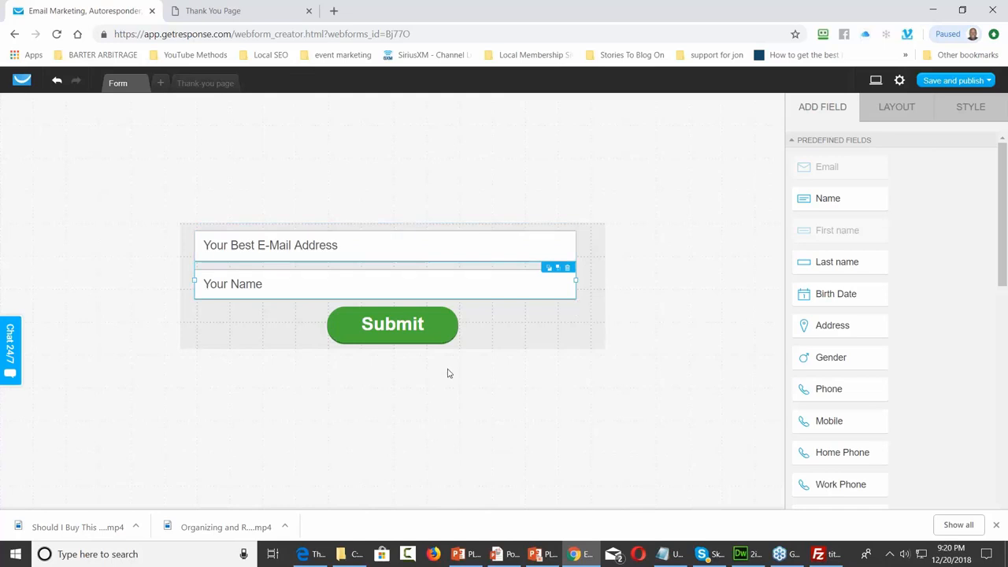
Save and publish the realigned form and reload the local squeeze page with F5
left_click(986, 82)
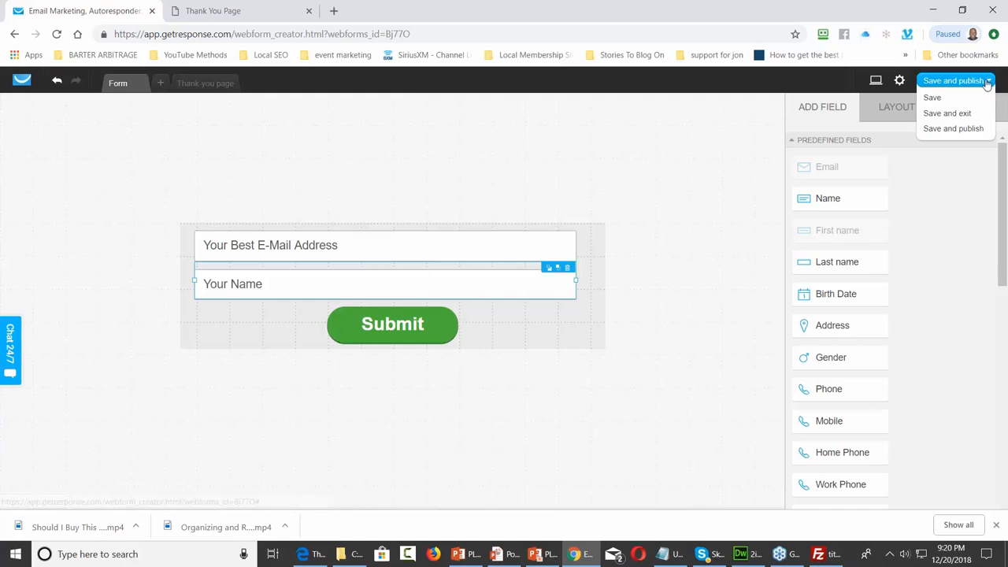
left_click(953, 129)
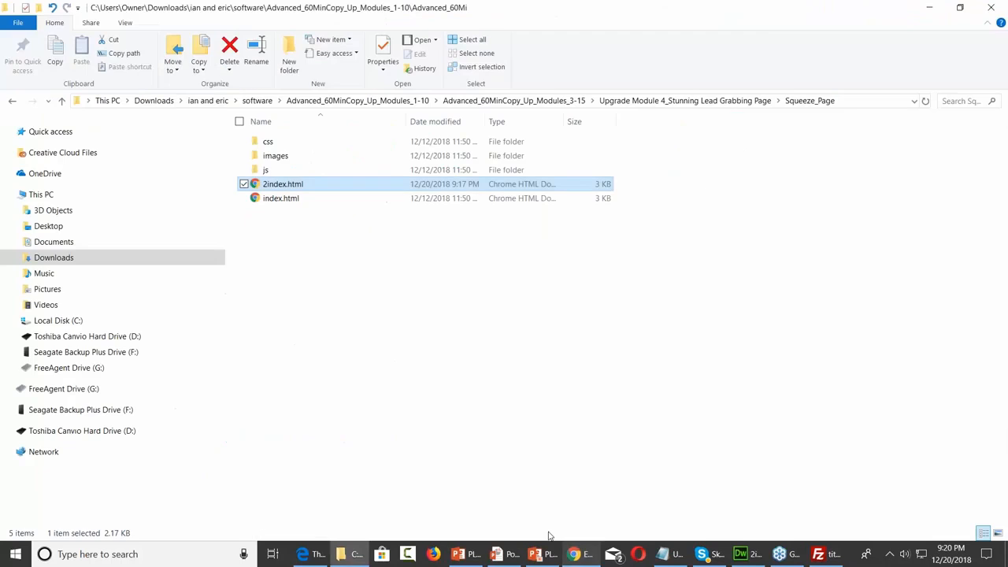
key("F5")
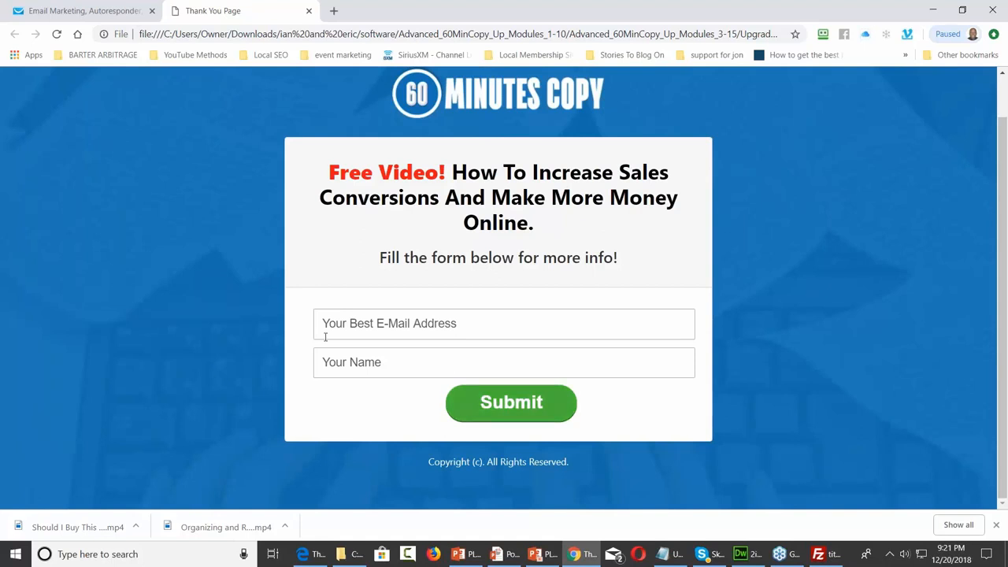
Minimize and restore Chrome, then return to the GetResponse form editor
left_click(933, 8)
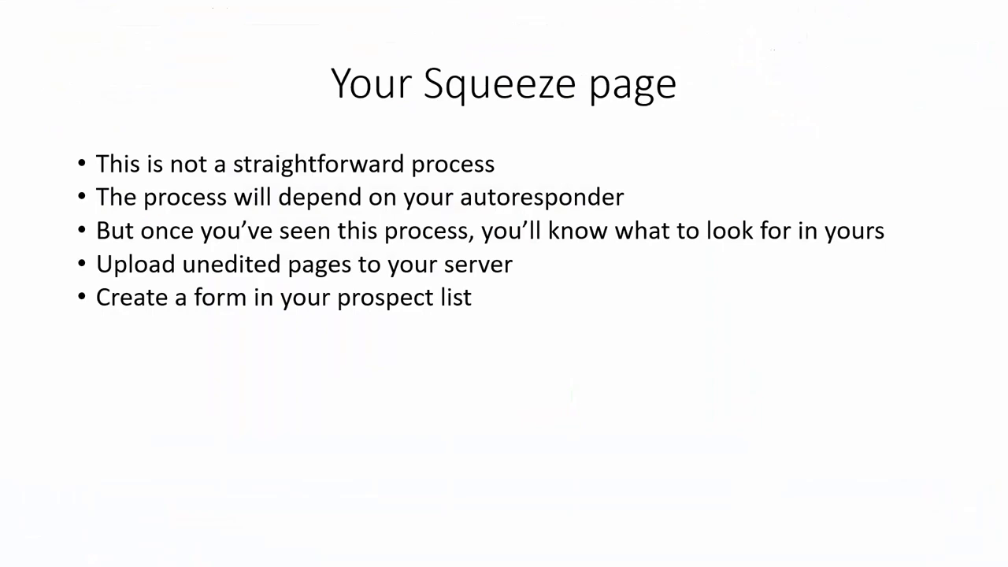
key("ctrl+t")
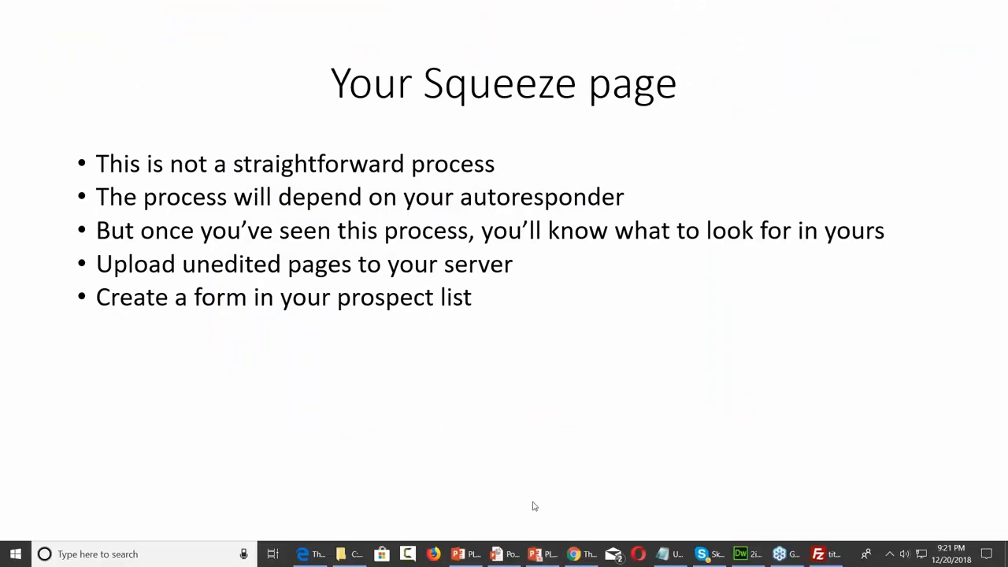
left_click(582, 554)
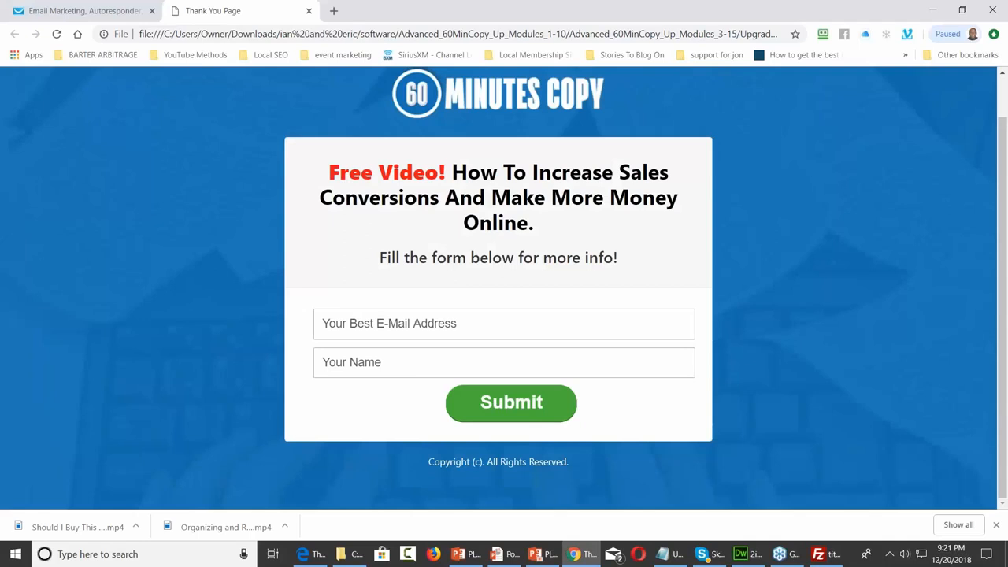
left_click(118, 11)
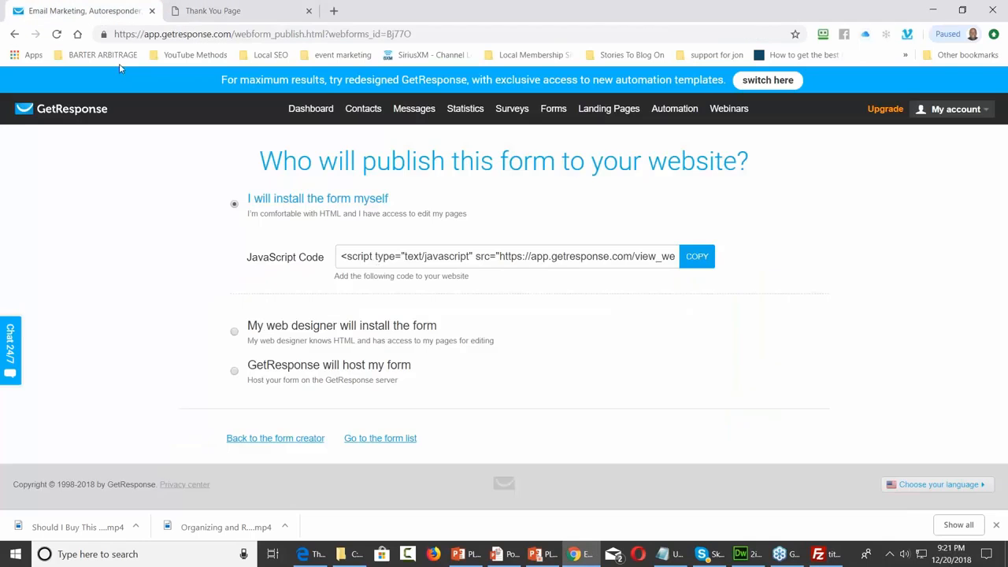
left_click(303, 442)
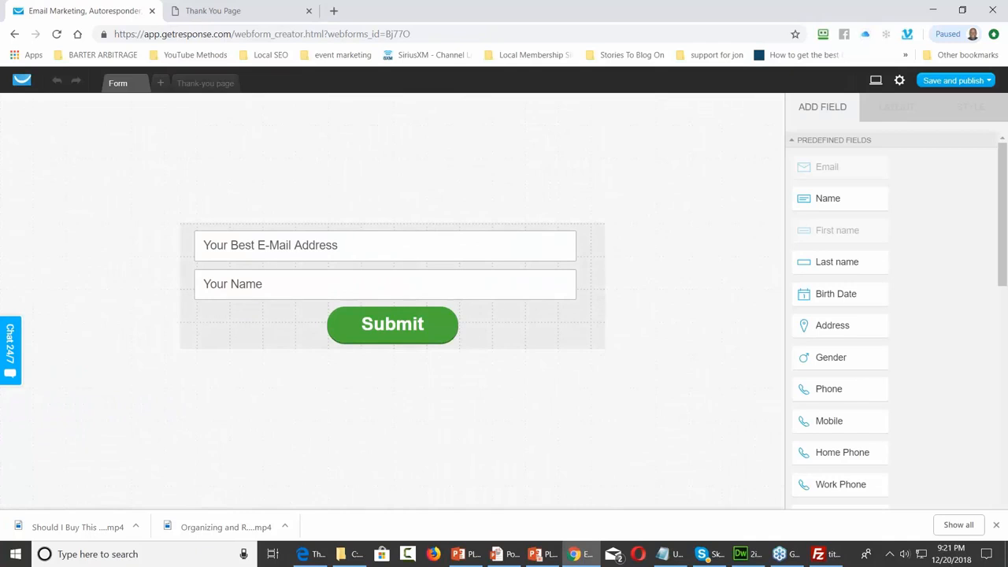
Select the Submit button and make its label colour transparent in the Style settings
left_click(377, 322)
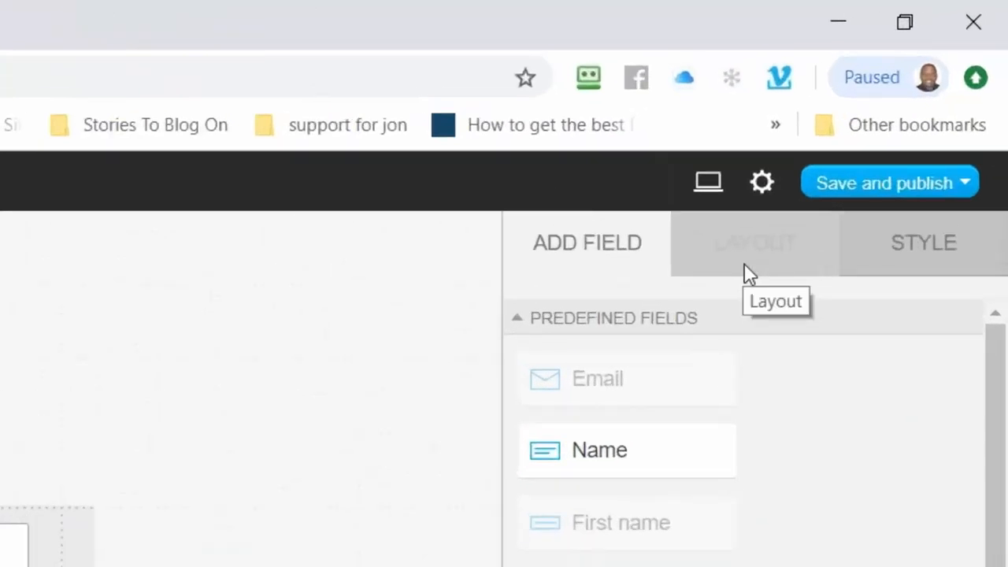
left_click(913, 249)
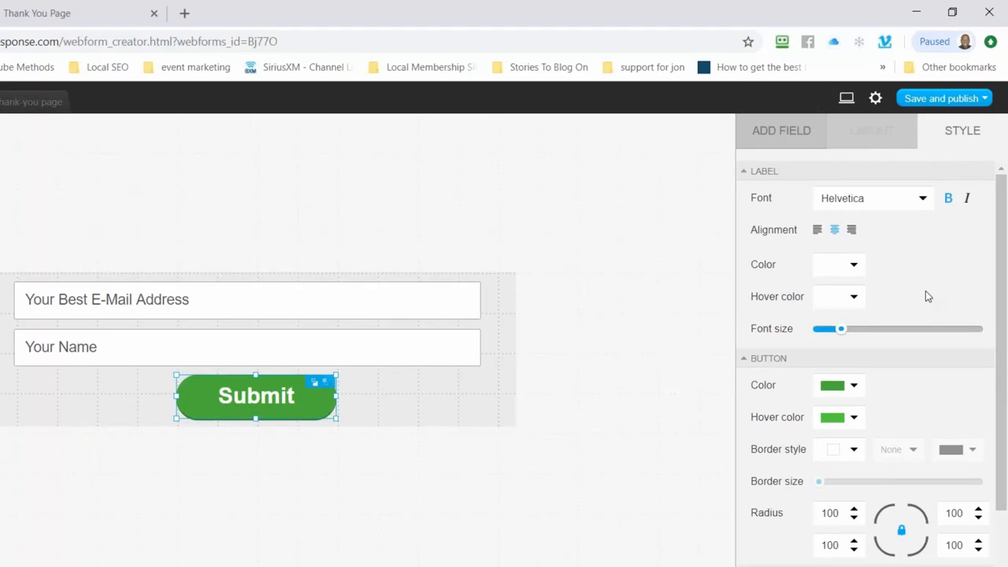
left_click(855, 266)
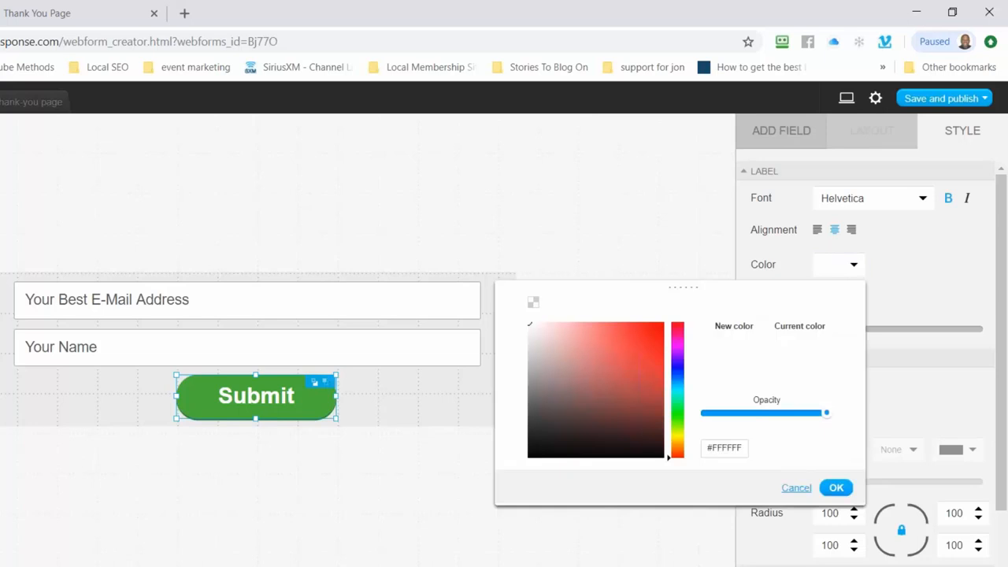
left_click(532, 306)
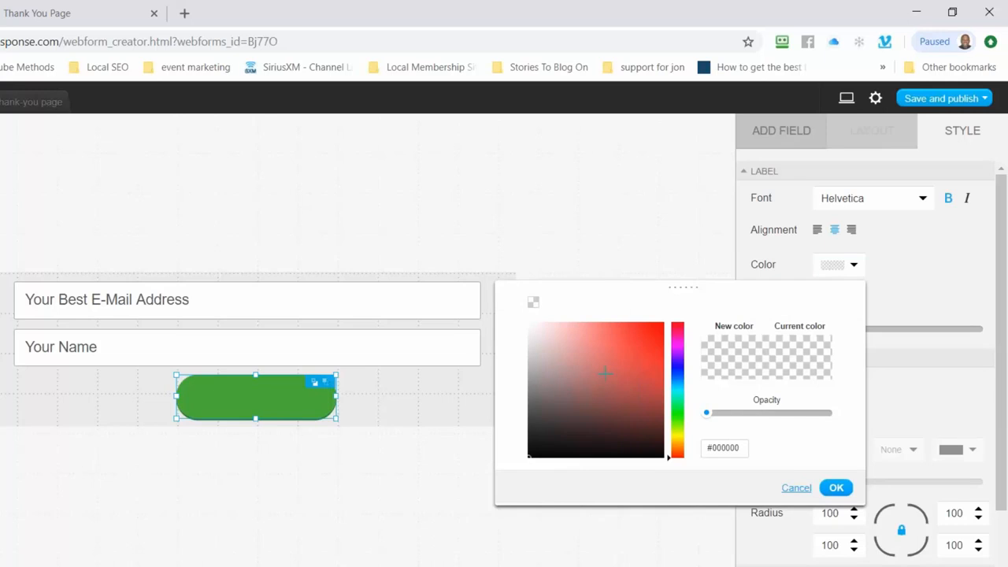
left_click(836, 488)
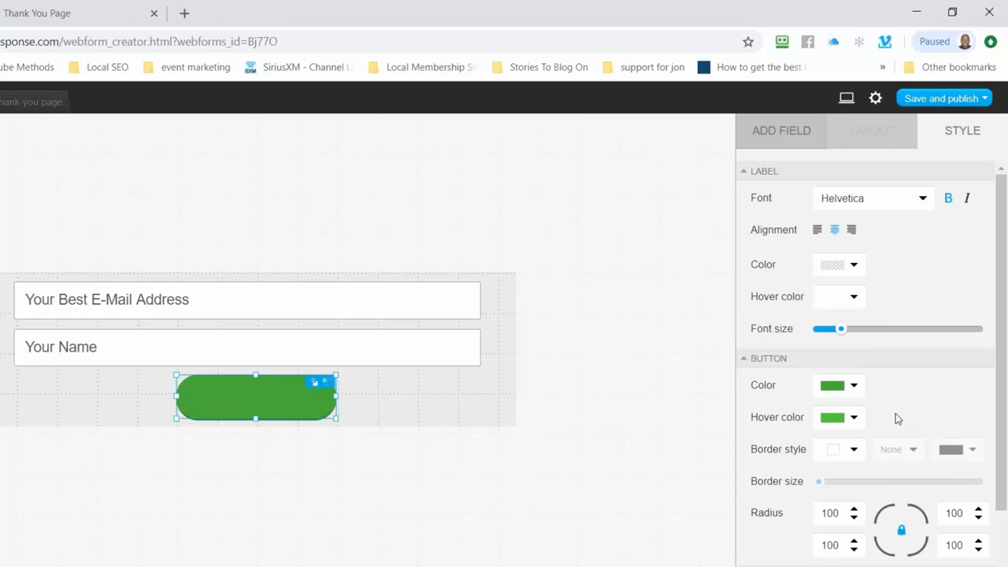
left_click(854, 419)
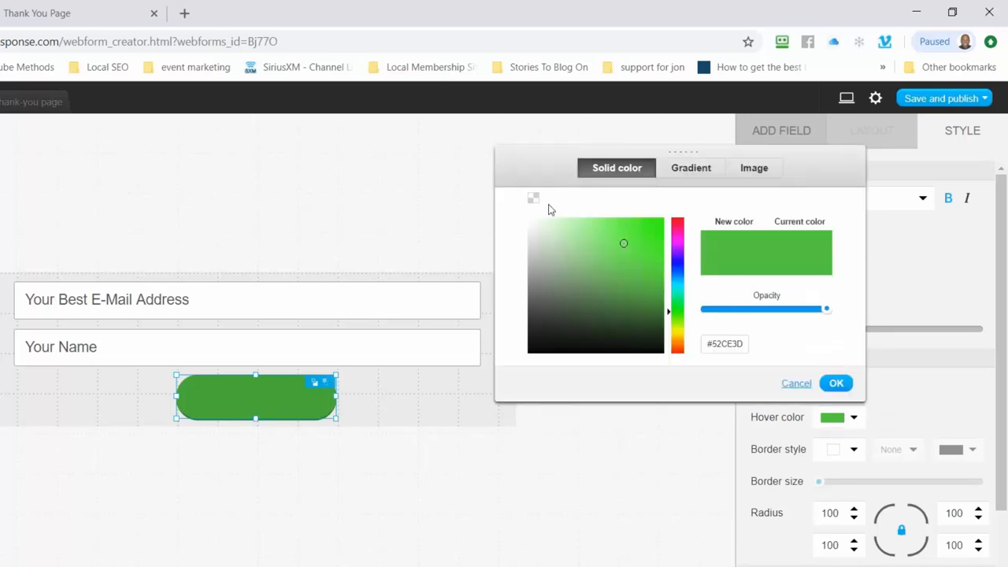
Make the Submit button's hover and fill colours transparent
left_click(533, 198)
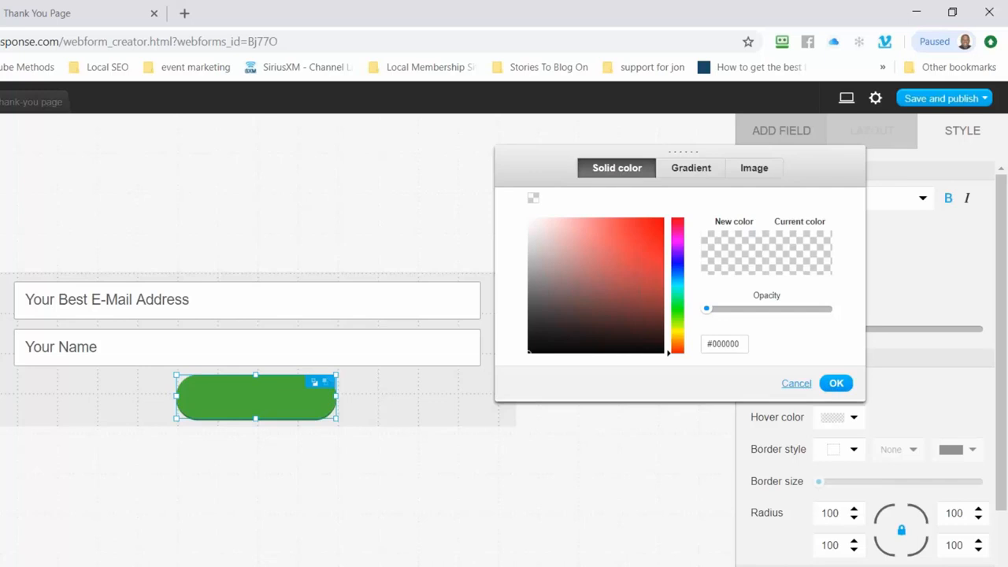
left_click(834, 385)
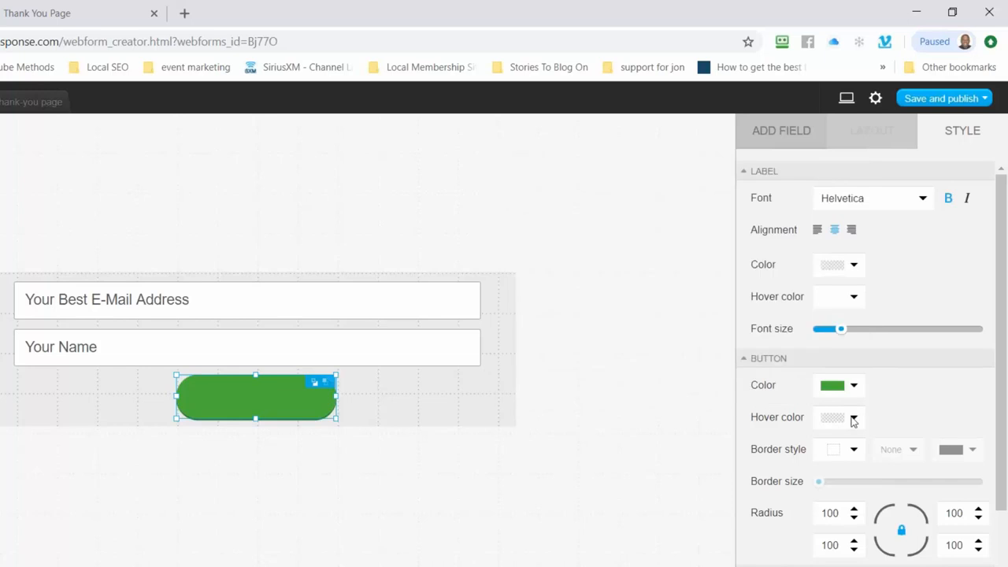
left_click(854, 386)
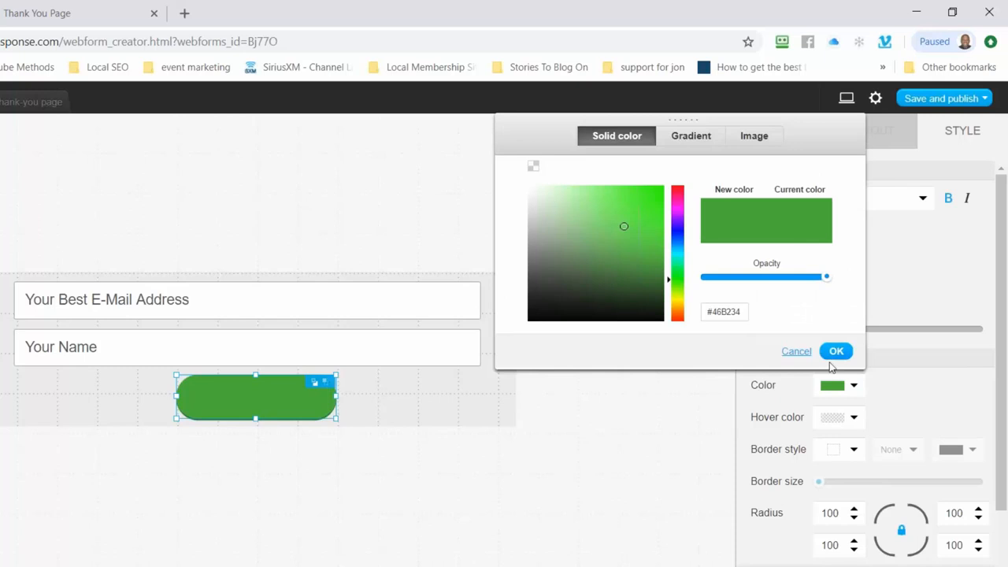
left_click(533, 167)
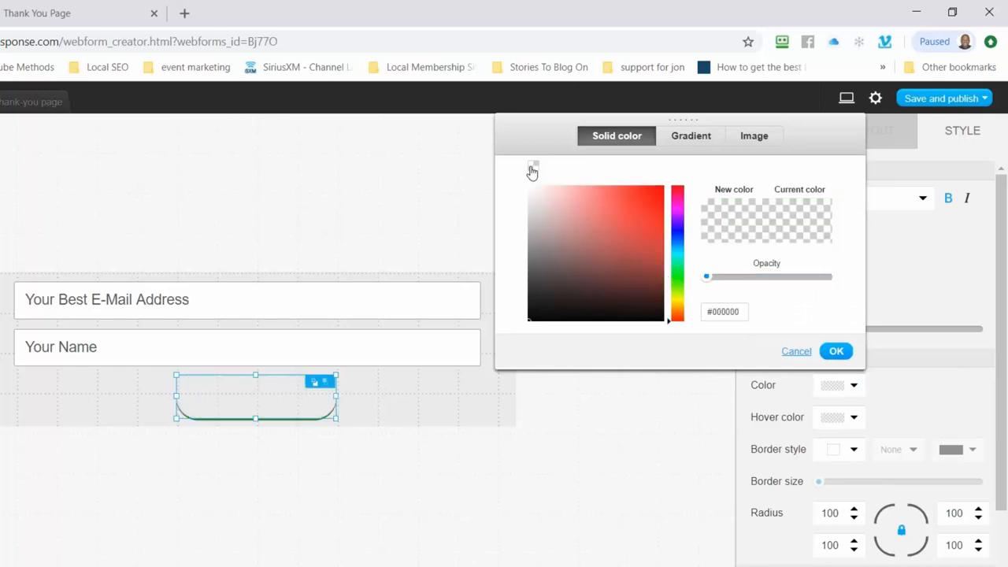
left_click(690, 138)
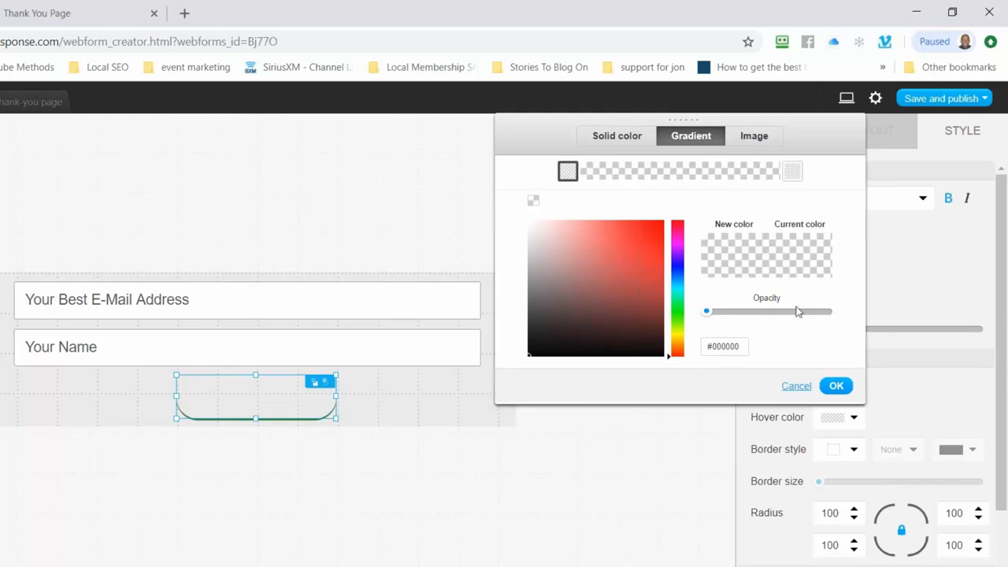
Upload download_btn.png from the Squeeze_Page folder and use it as the button's background image
left_click(754, 137)
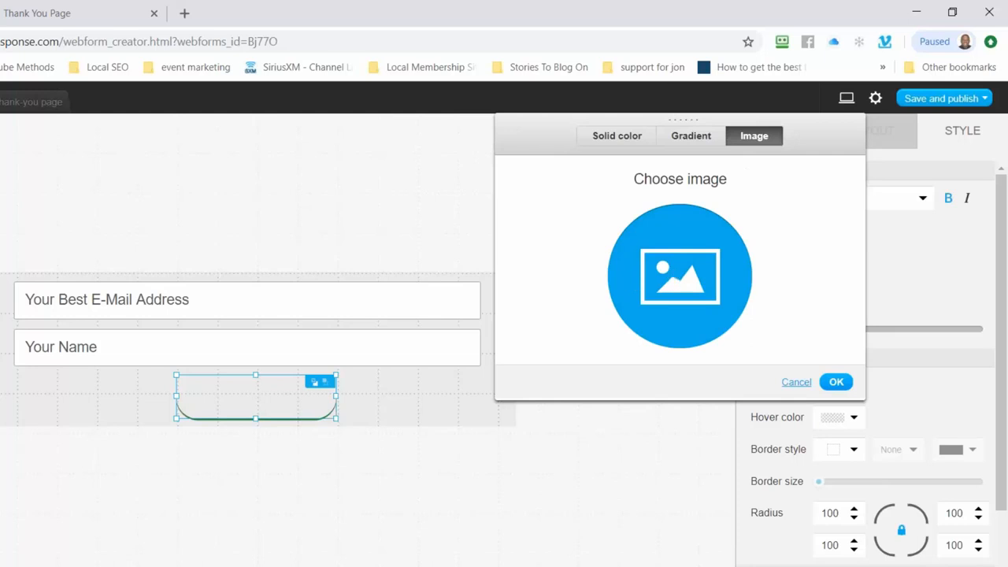
left_click(669, 271)
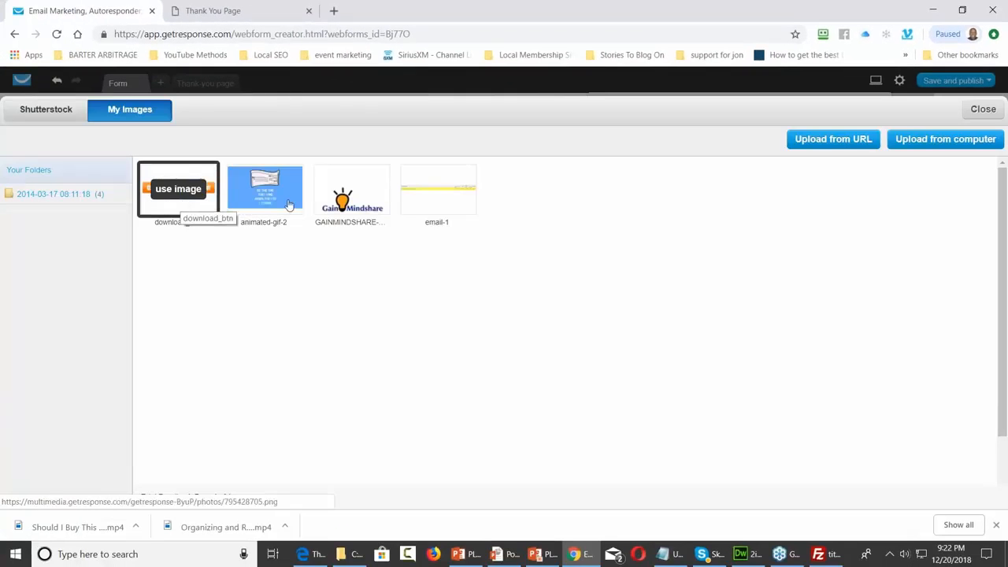
left_click(930, 141)
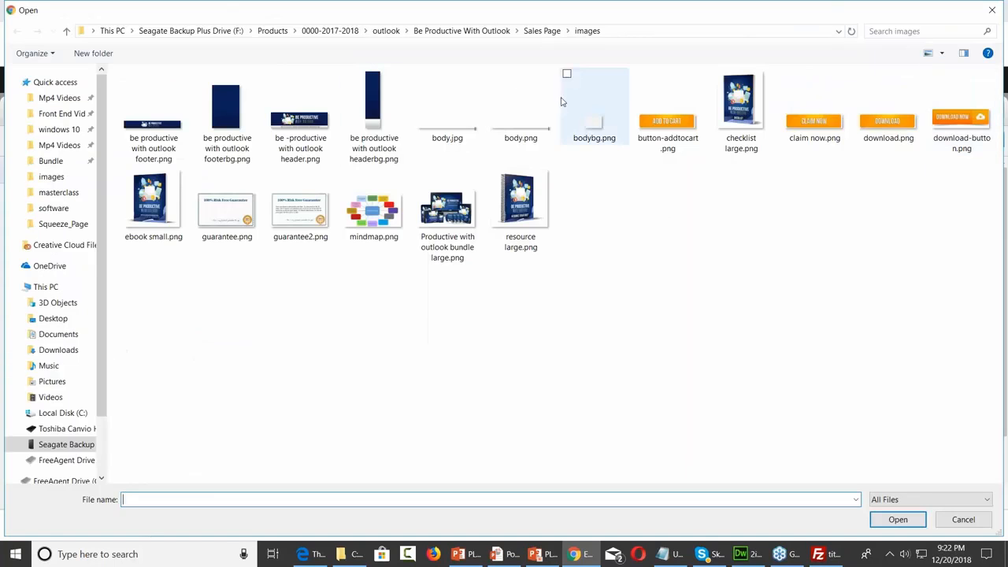
left_click(51, 176)
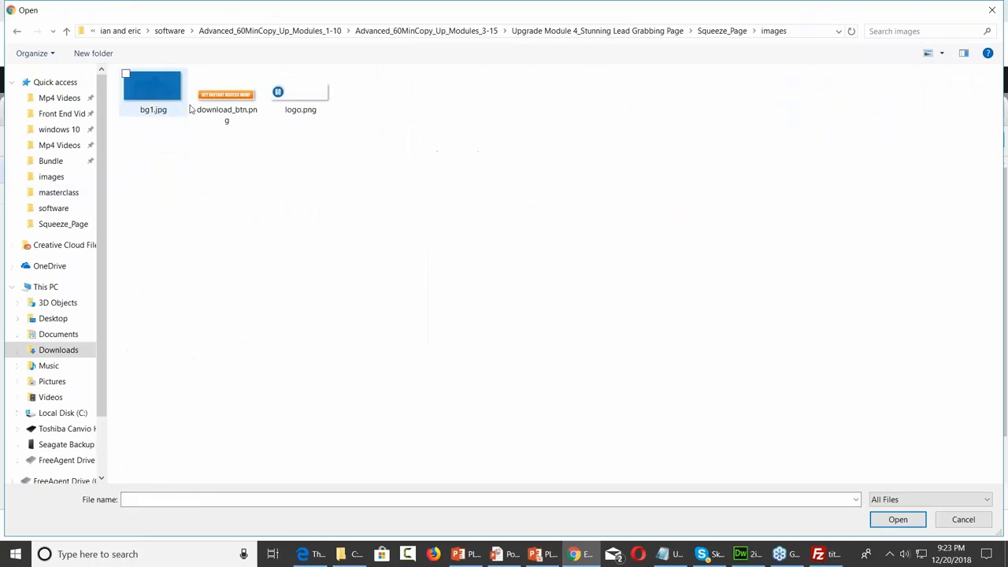
left_click(227, 110)
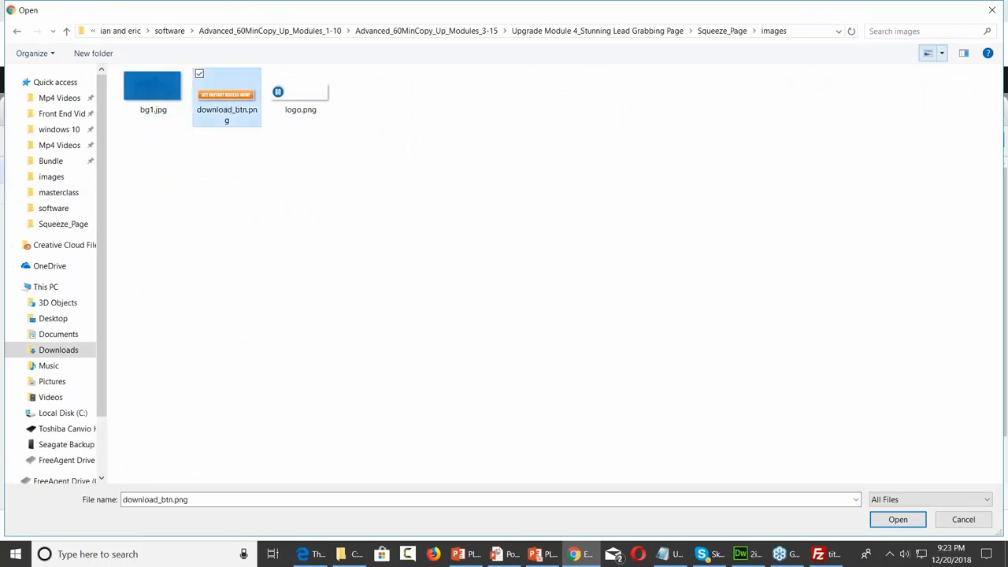
left_click(989, 11)
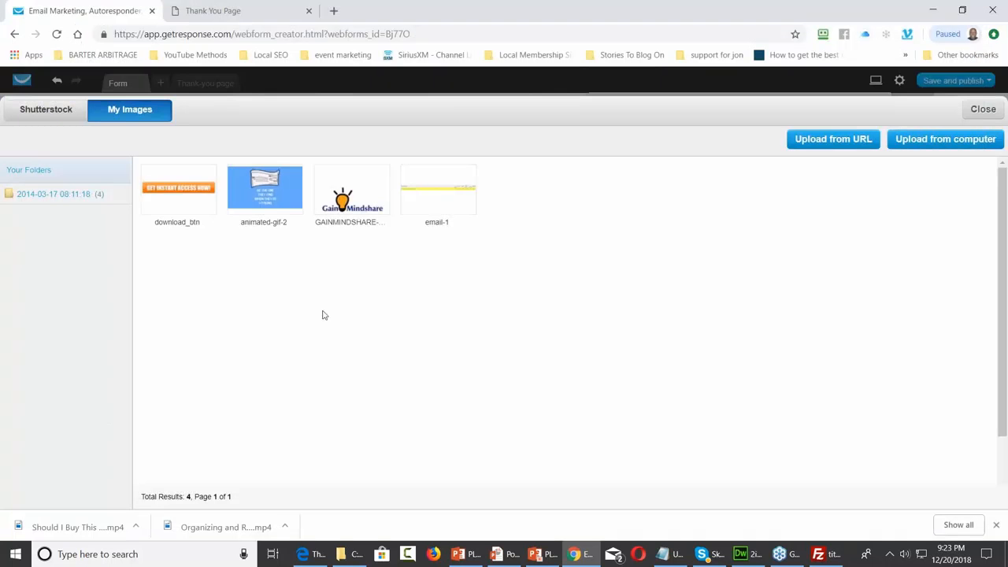
left_click(177, 190)
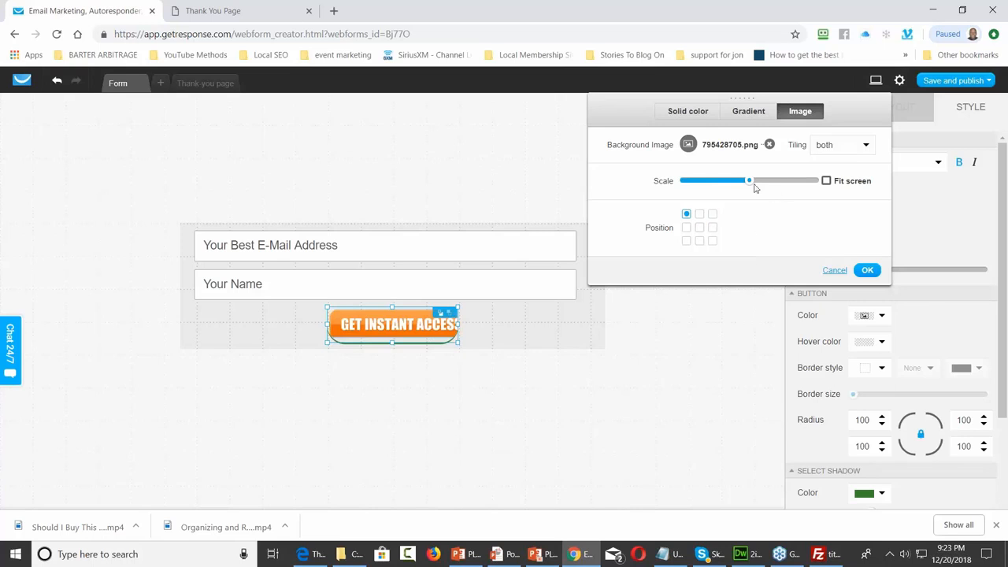
Scale the button's background image to 73 with tiling set to no repeat
left_click_drag(749, 181, 773, 180)
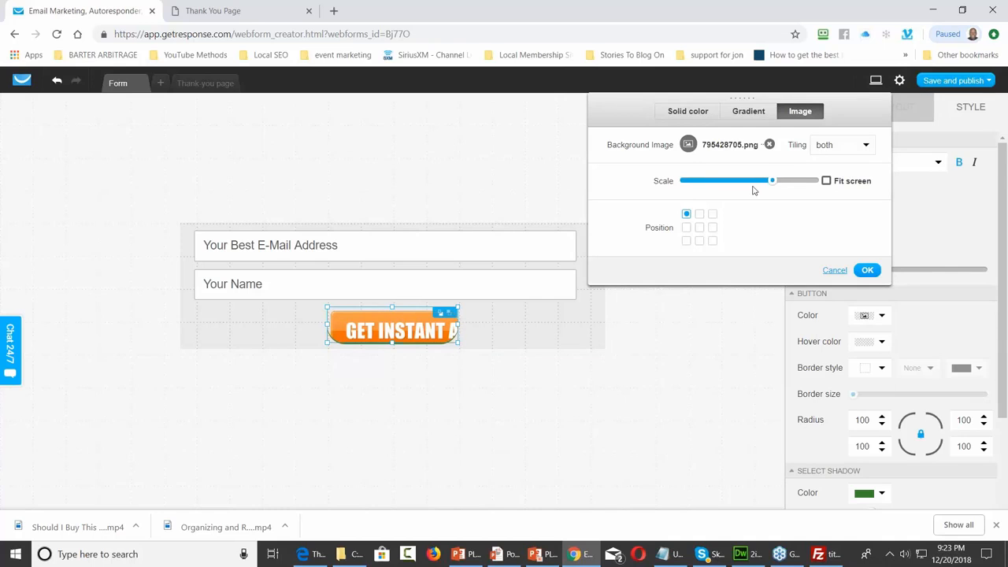
left_click_drag(772, 180, 778, 180)
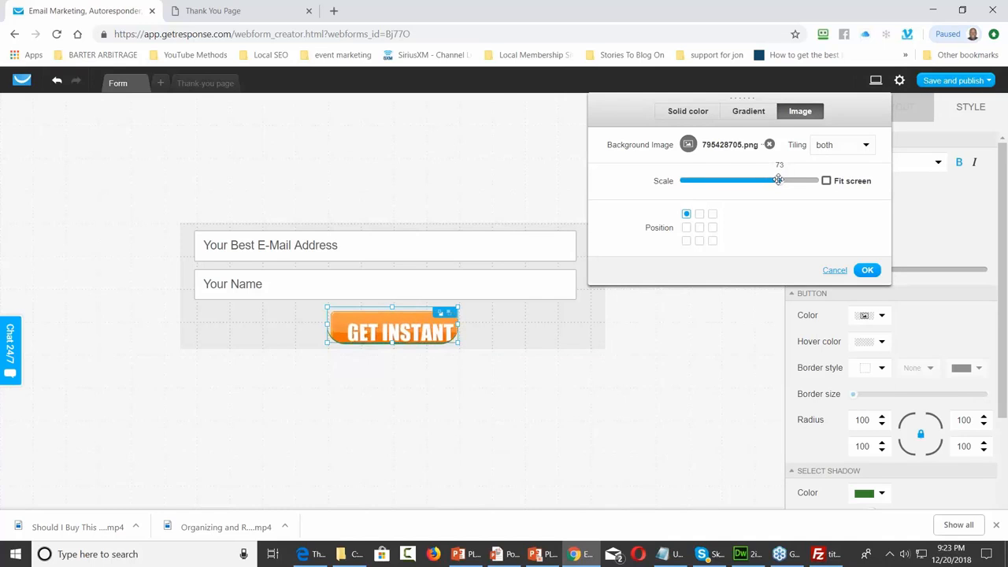
left_click(846, 151)
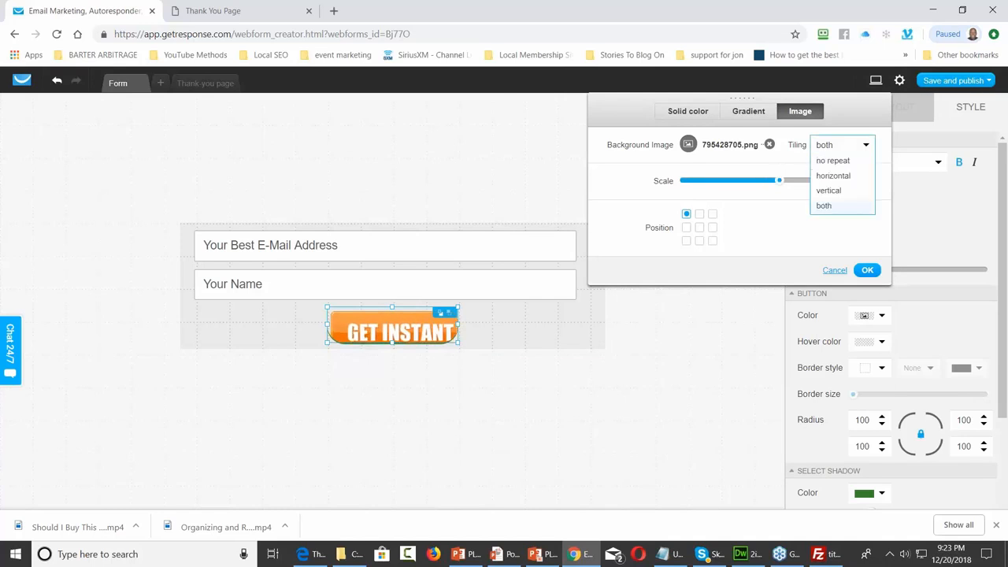
left_click(836, 161)
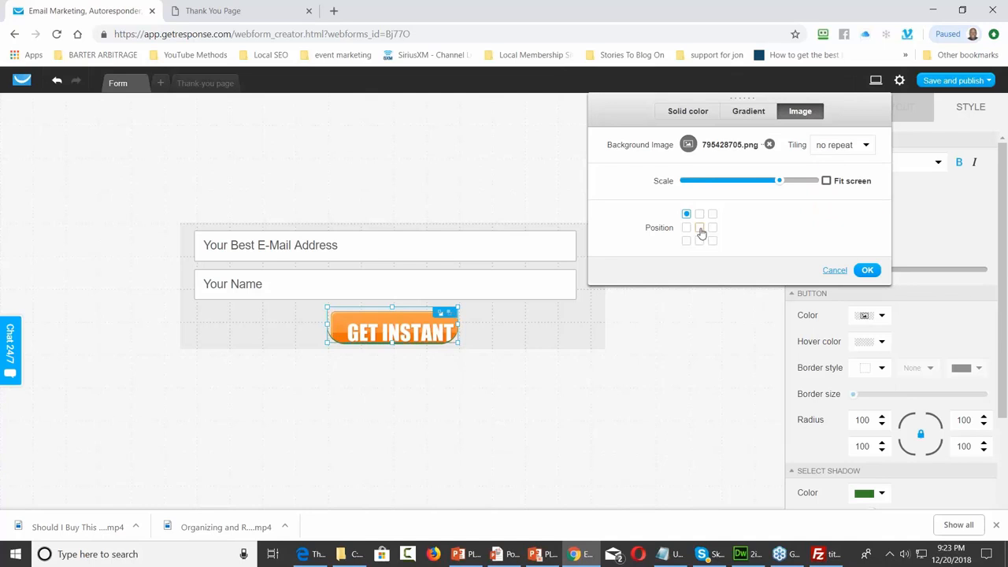
left_click(392, 313)
Resize the button to about 440 × 75 pixels so 'GET INSTANT ACCESS NOW!' fully shows
left_click_drag(393, 313, 392, 300)
left_click_drag(458, 321, 557, 322)
left_click_drag(326, 321, 280, 322)
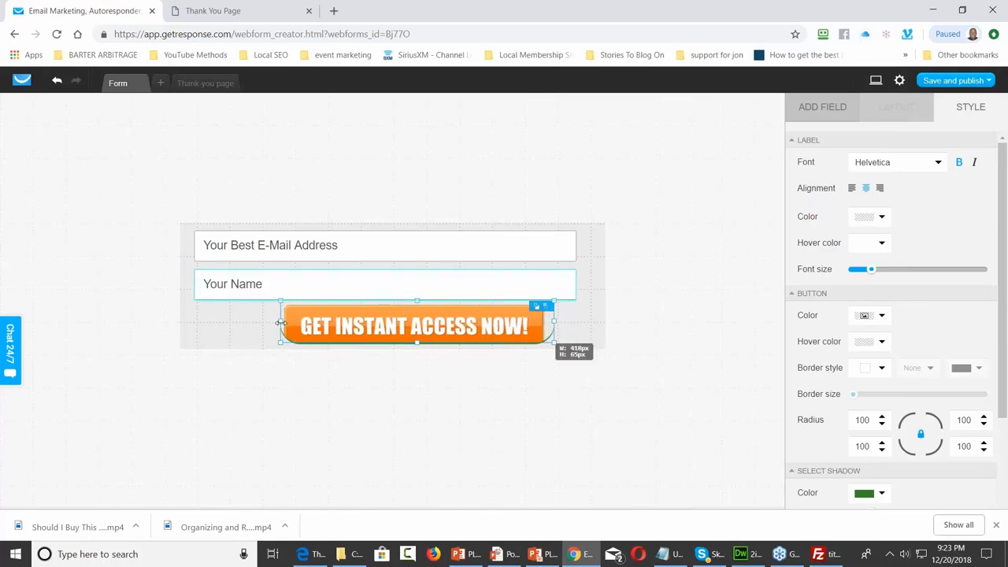
left_click_drag(416, 344, 417, 349)
left_click_drag(555, 322, 562, 323)
left_click_drag(278, 322, 273, 322)
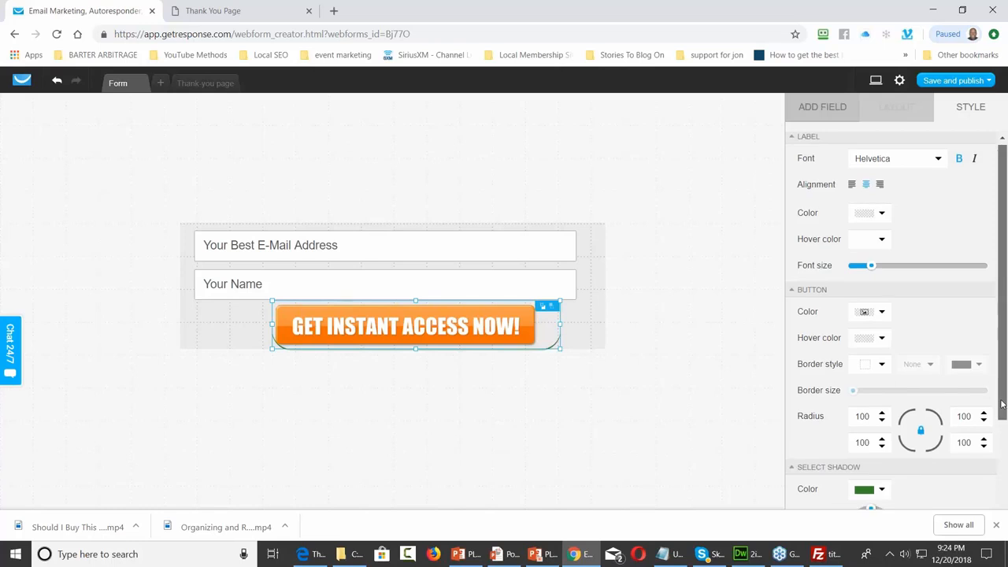
Set the button's shadow colour to transparent to remove the green shadow
scroll(1005, 449, "down", 1)
scroll(1006, 448, "down", 2)
left_click(870, 394)
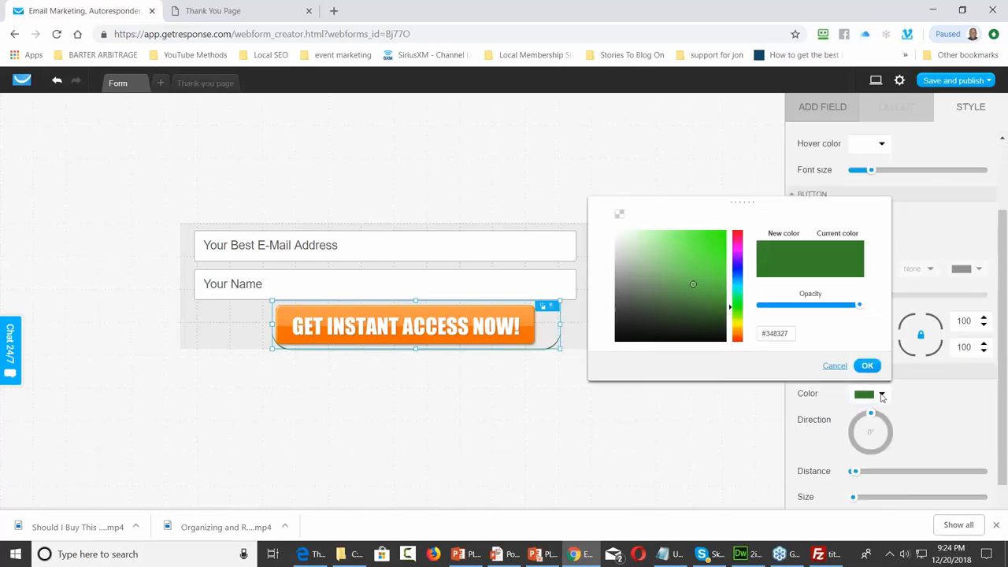
left_click(620, 214)
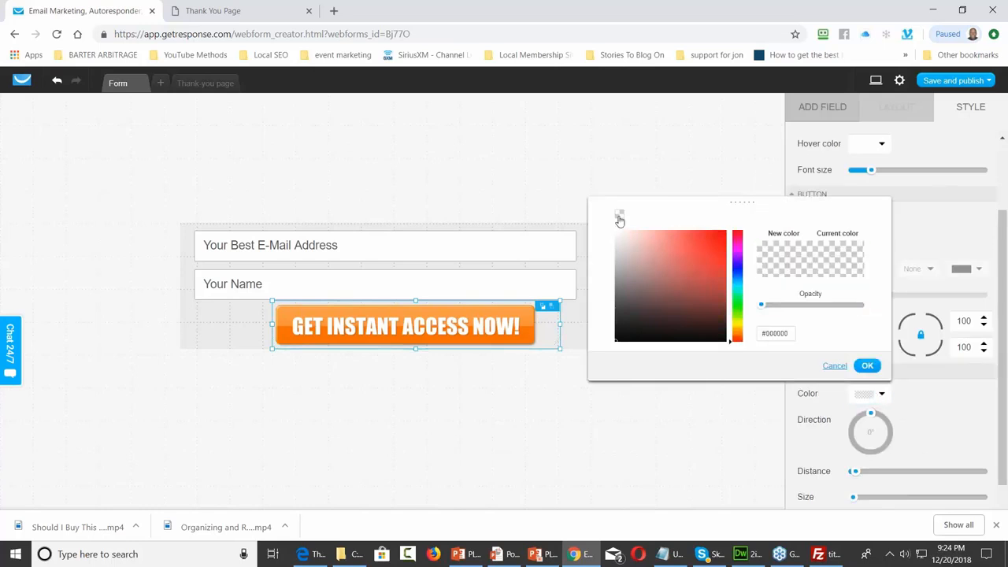
left_click(866, 367)
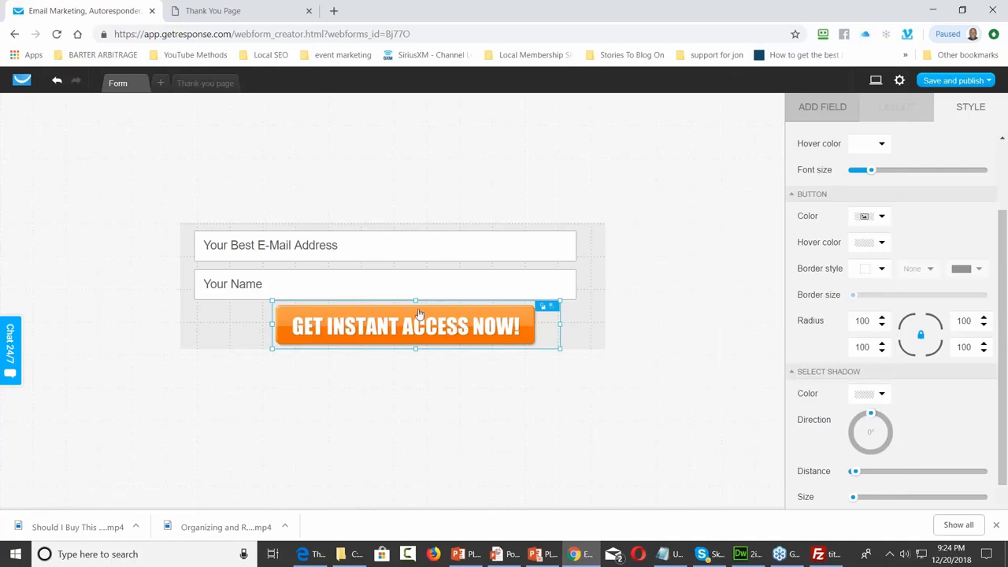
Nudge the 440 × 75 button left so it sits centred beneath the two fields
left_click(403, 315)
left_click_drag(393, 309, 396, 309)
left_click(396, 309)
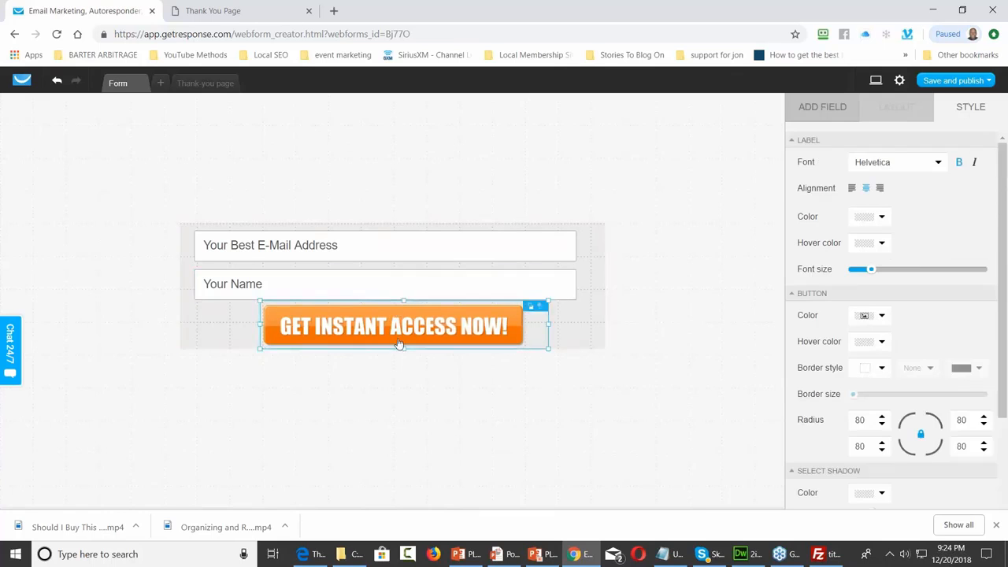
left_click_drag(403, 348, 403, 348)
Save and publish the form, then refresh the local Thank You Page tab in Chrome
left_click(988, 82)
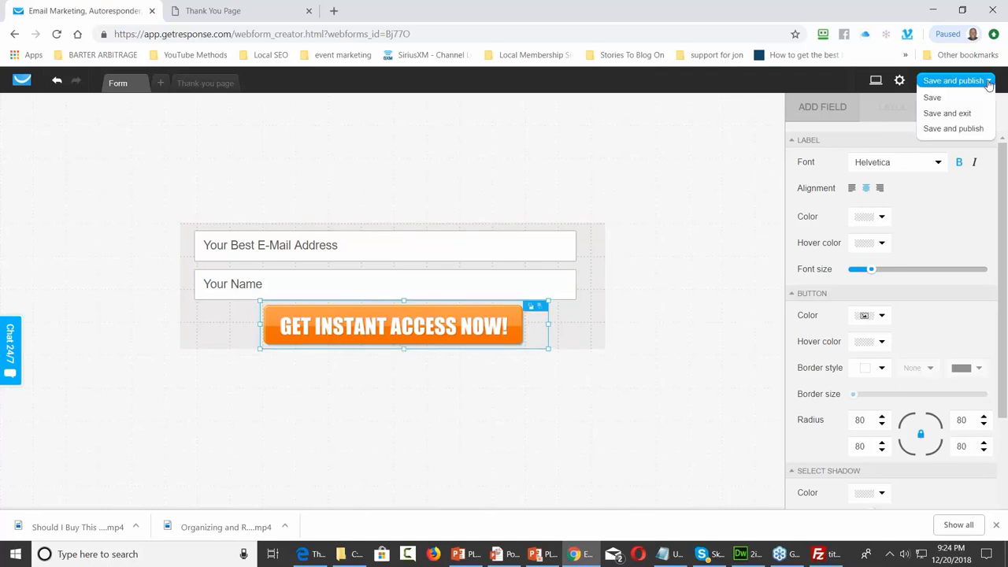
left_click(954, 128)
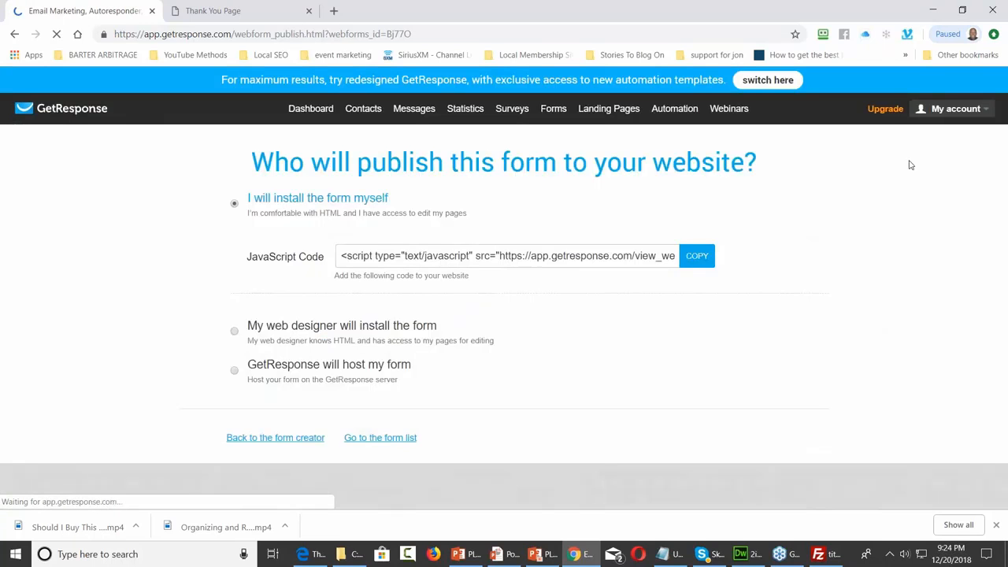
left_click(256, 12)
key("F5")
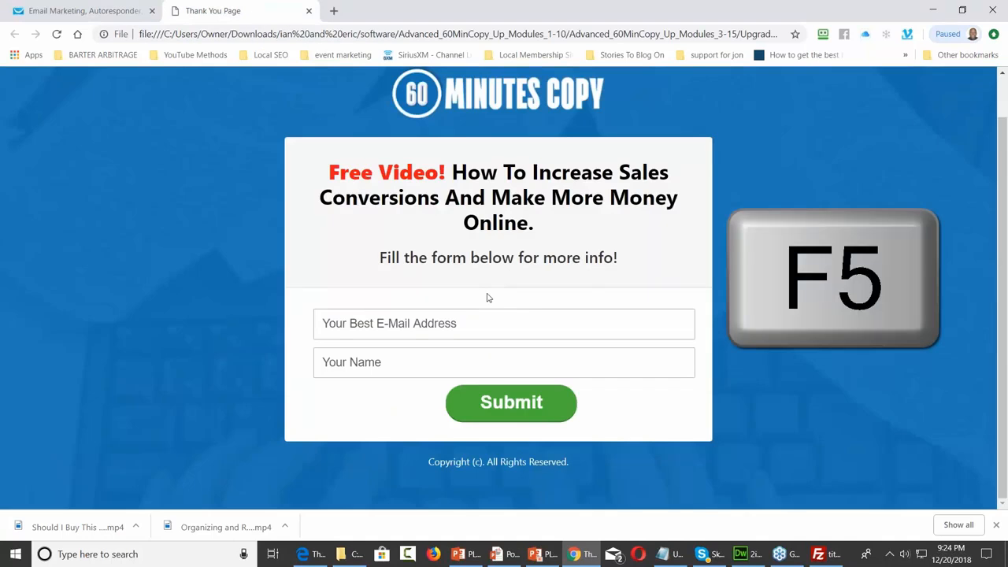
left_click(56, 34)
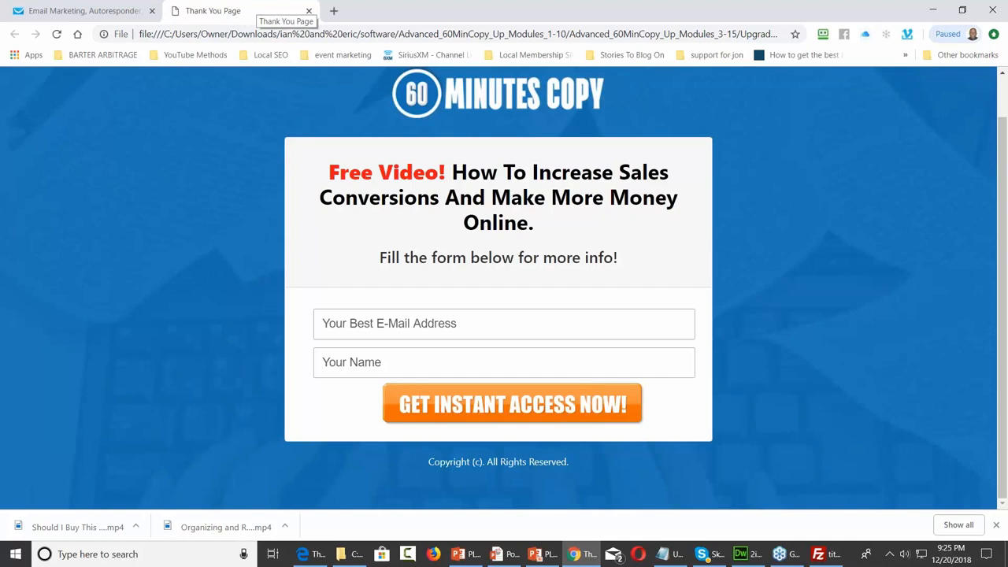
In Dreamweaver, replace the Thank You Page title text with '60 Minutes Copy'
left_click(746, 554)
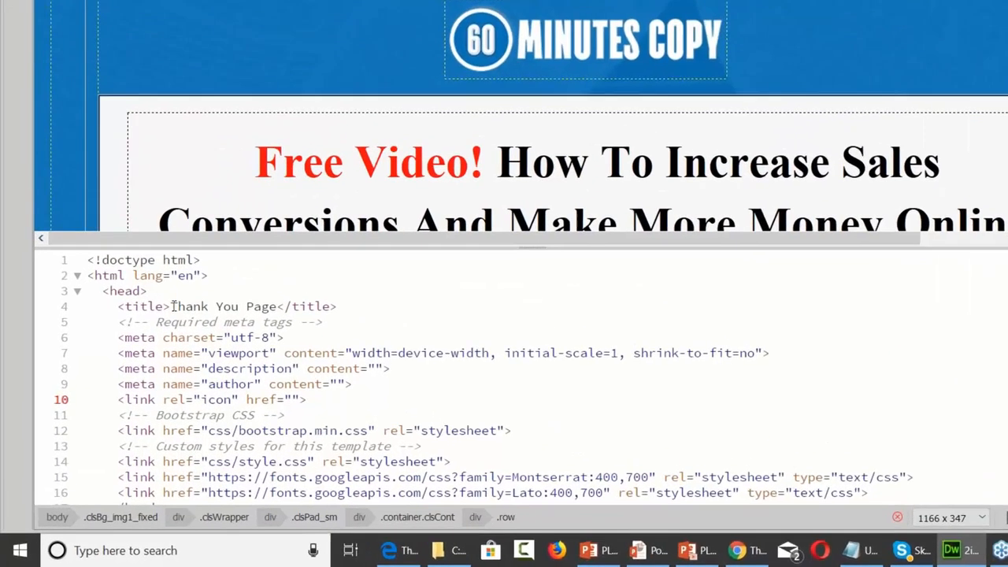
left_click_drag(132, 363, 155, 364)
left_click_drag(226, 272, 312, 273)
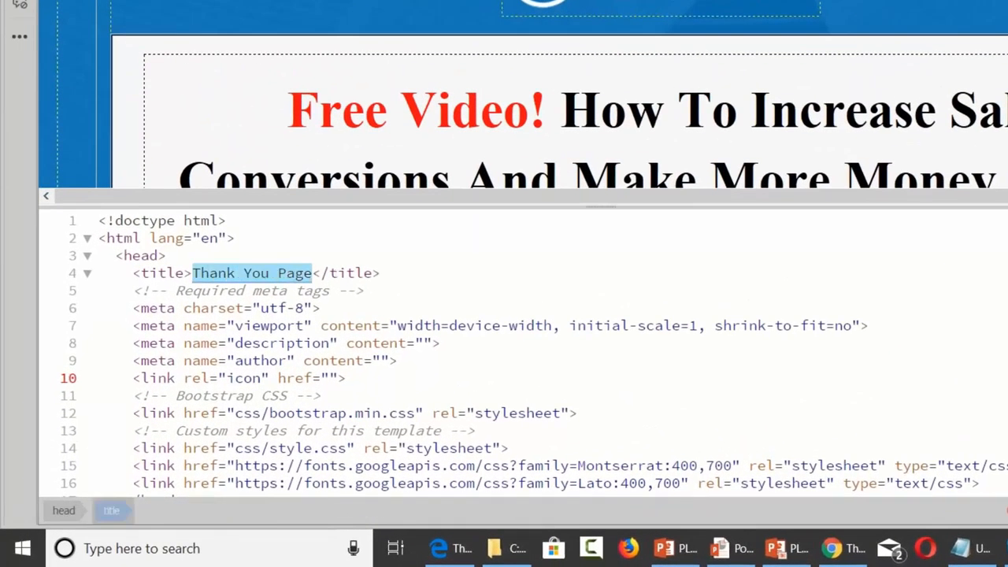
type("60 Minutes ")
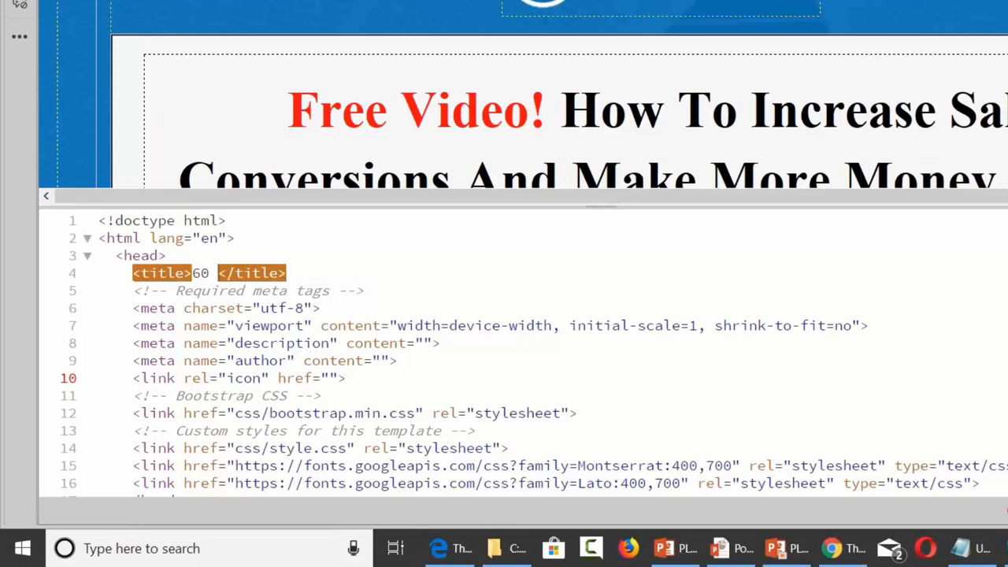
type("Copy")
key("BackSpace")
key("BackSpace")
type("py")
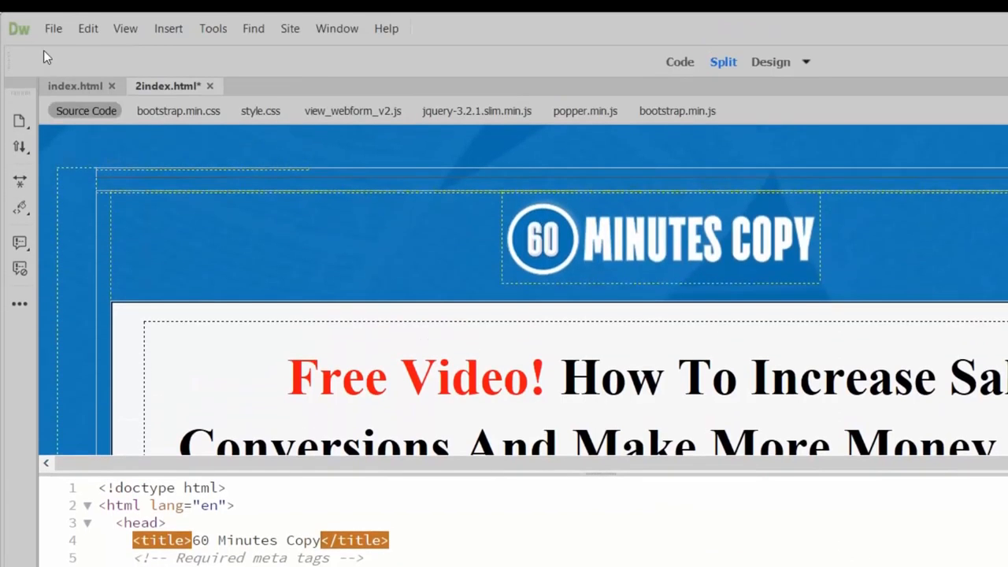
Save the squeeze page and reload its Chrome preview
left_click(57, 31)
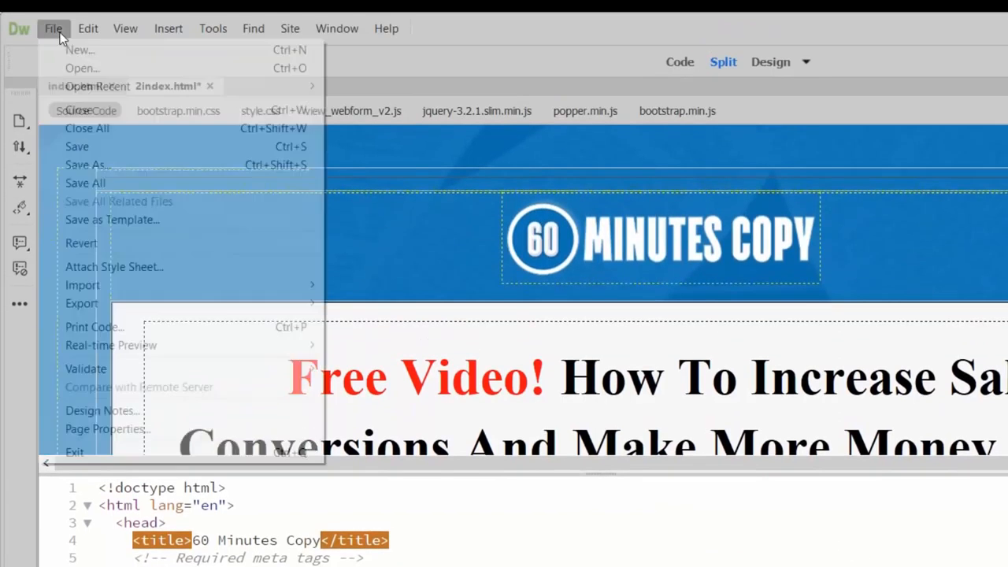
left_click(95, 150)
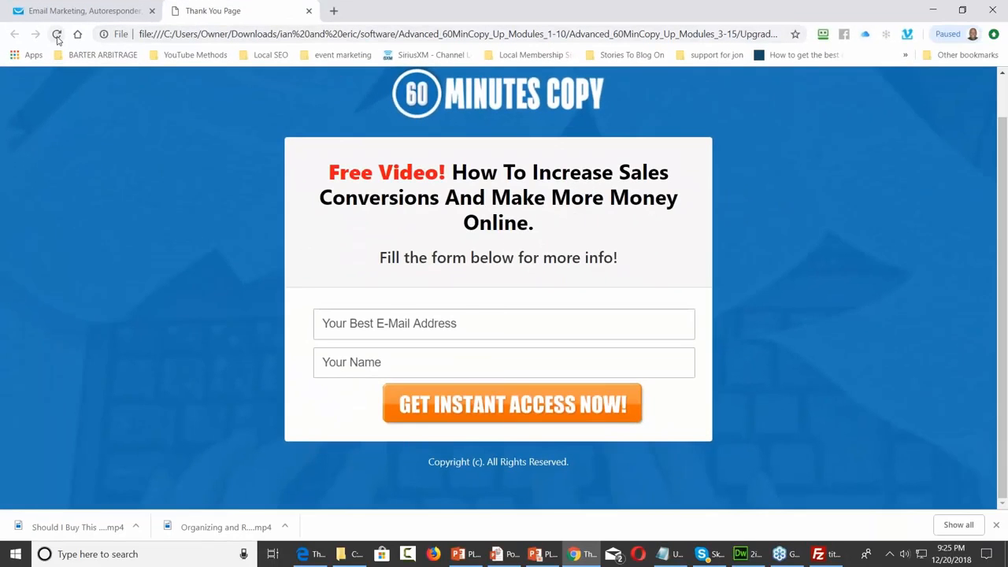
left_click(57, 35)
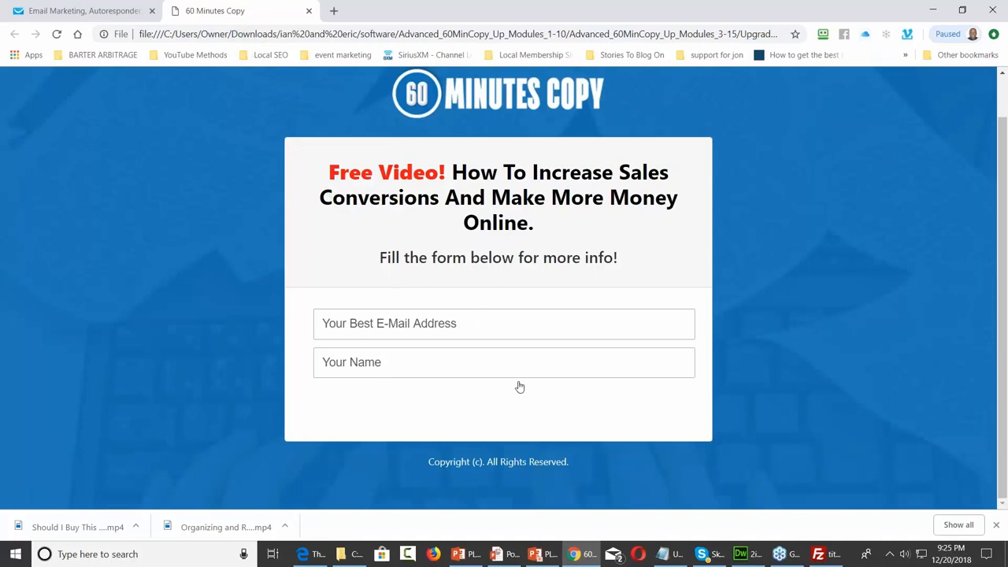
Go back to the Email Marketing GetResponse tab with the form's publish page
left_click(118, 9)
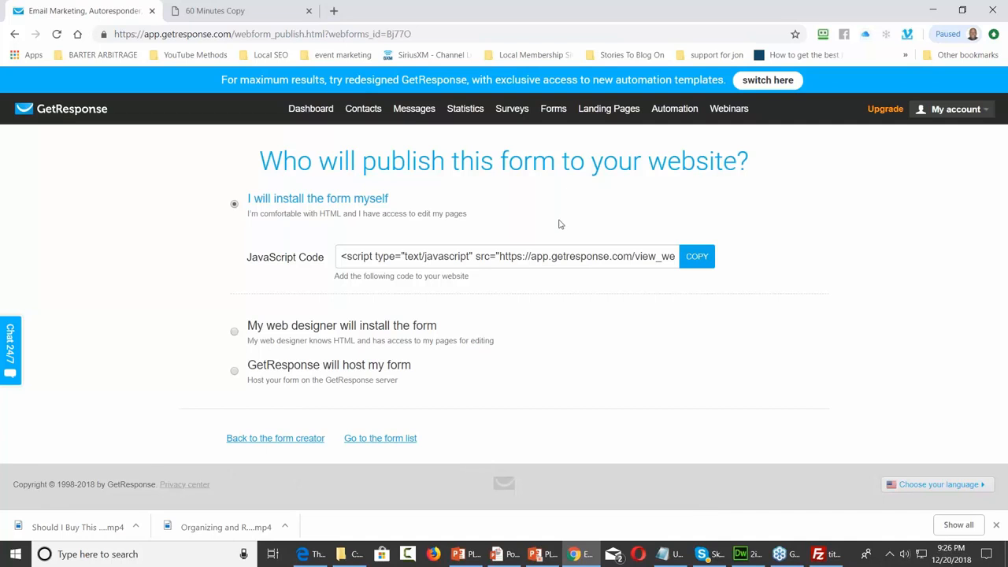
Return to the form creator and view the form's thank-you page
left_click(307, 439)
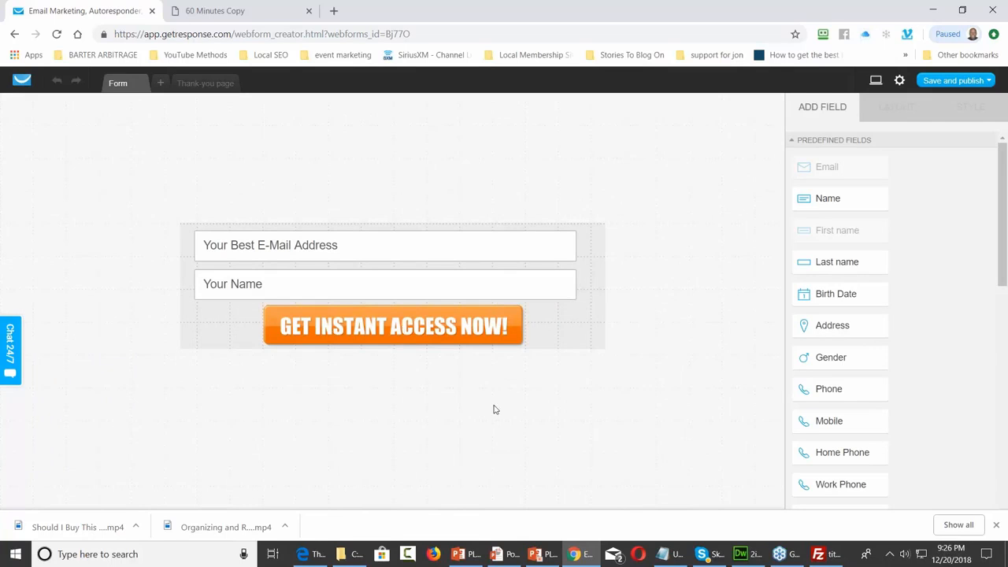
left_click(206, 84)
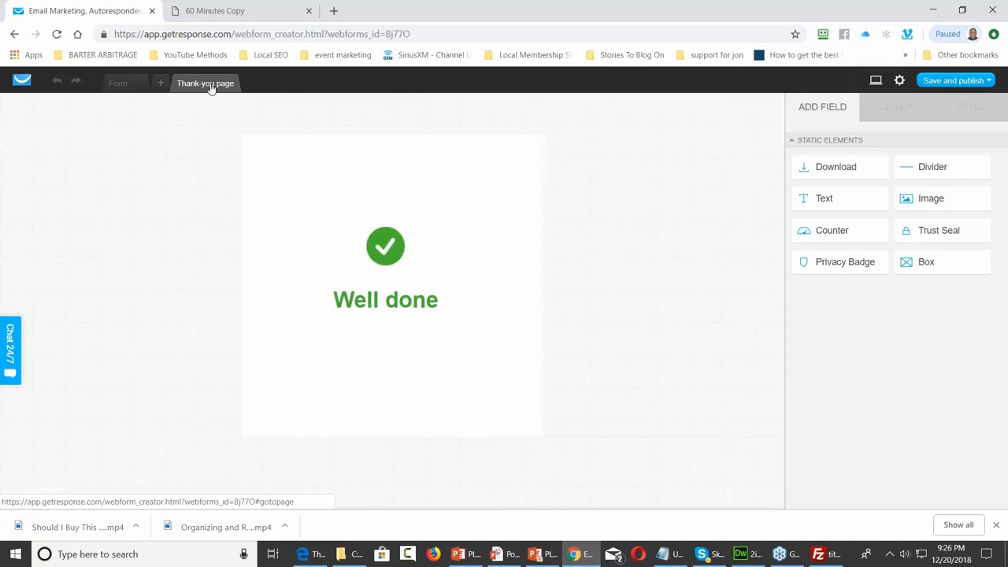
left_click(900, 82)
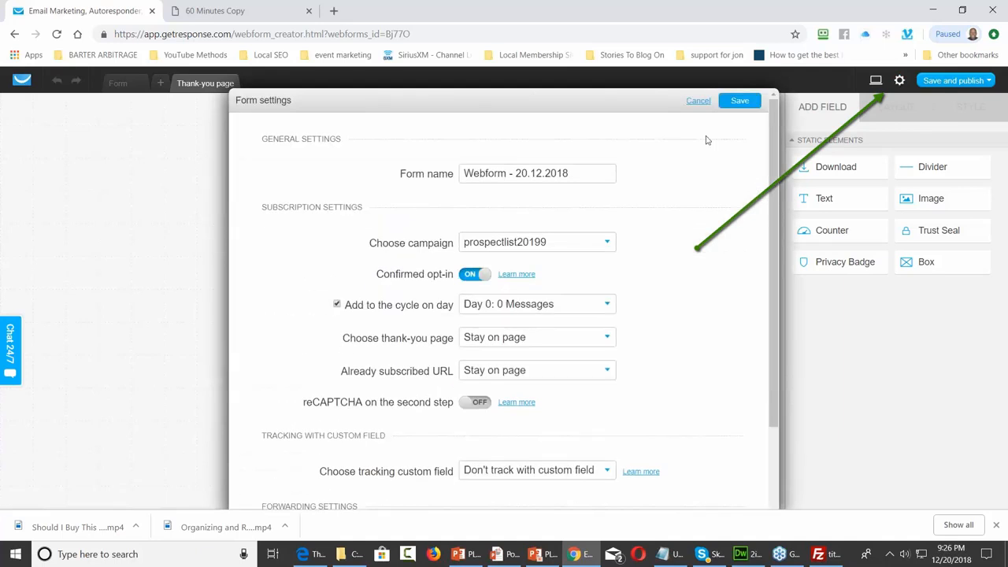
Change the form name to 'To the Sales Page'
left_click_drag(581, 172, 457, 184)
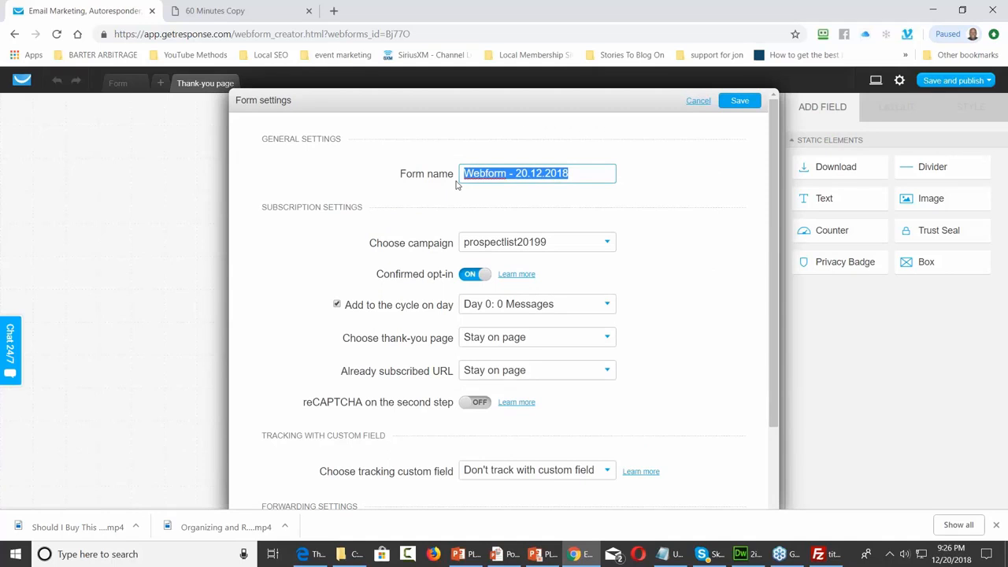
type("To the Sales Page")
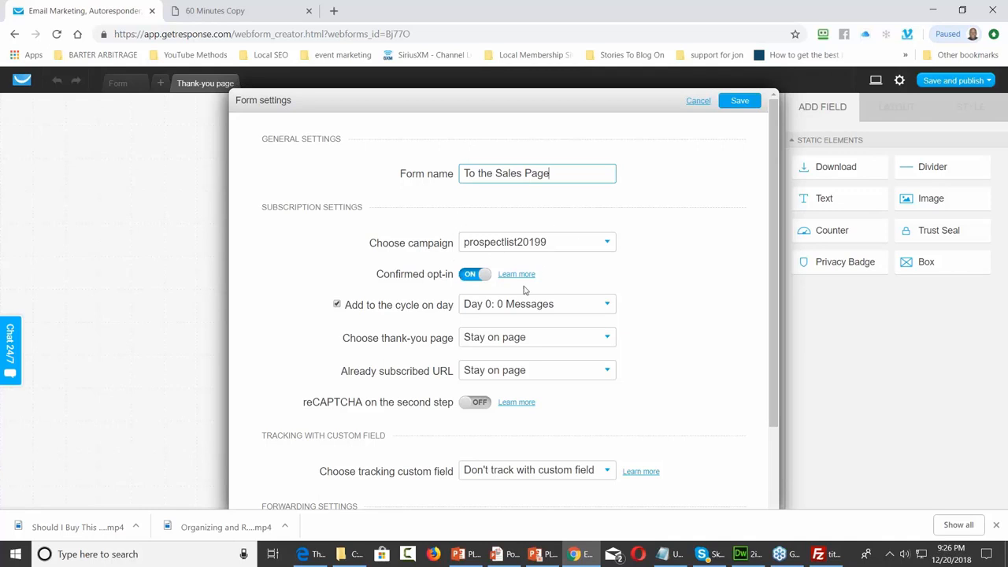
left_click(600, 304)
left_click(600, 304)
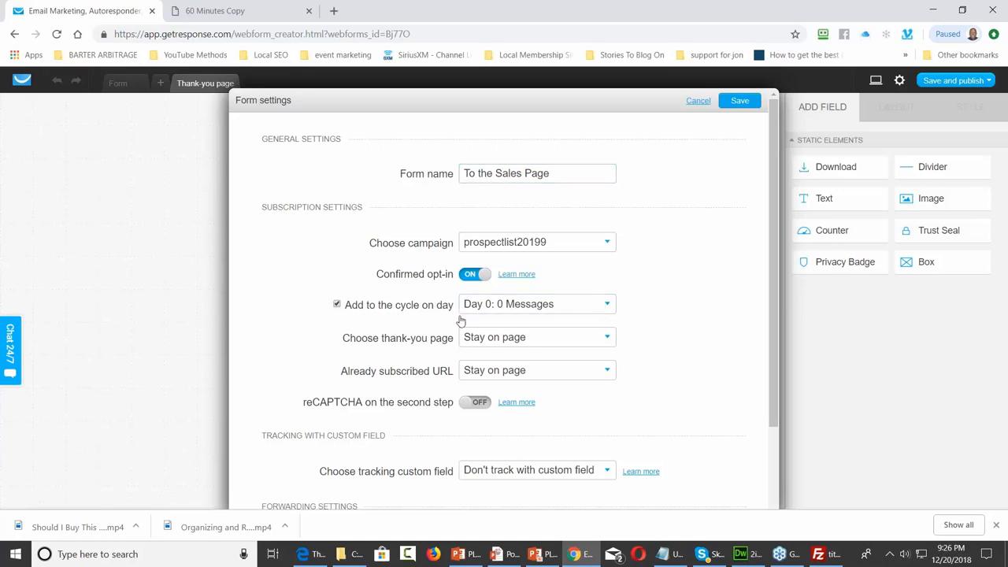
Switch the thank-you page choice from 'Stay on page' to Custom
left_click(608, 341)
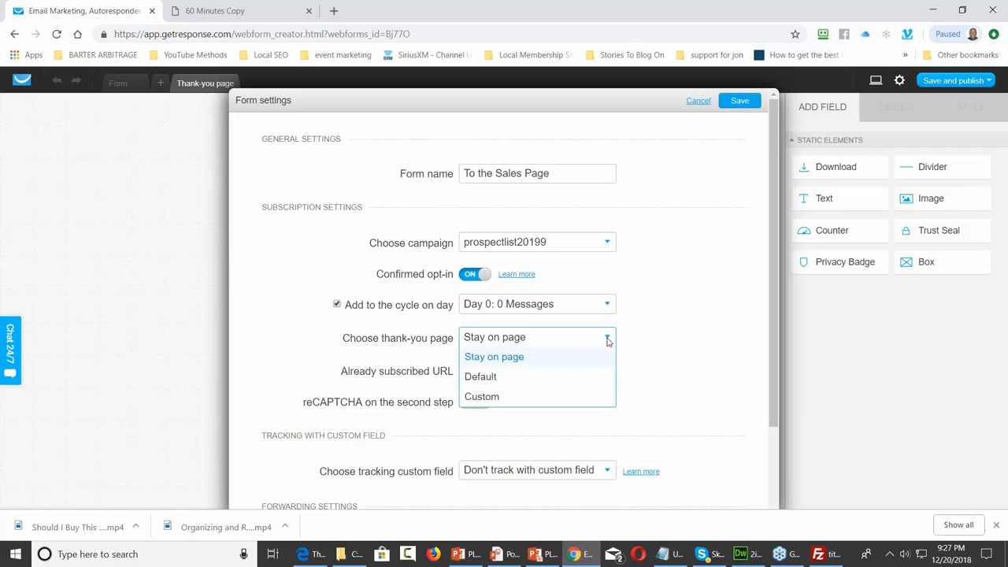
left_click(482, 396)
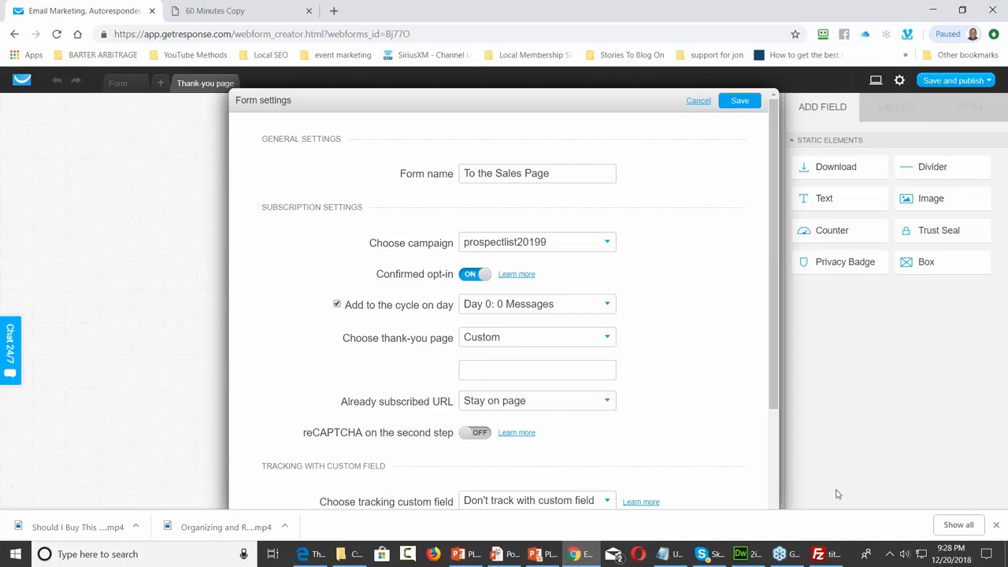
left_click(819, 553)
Paste the sales page address, minus 'public_html/', as the custom thank-you URL and save
left_click(867, 26)
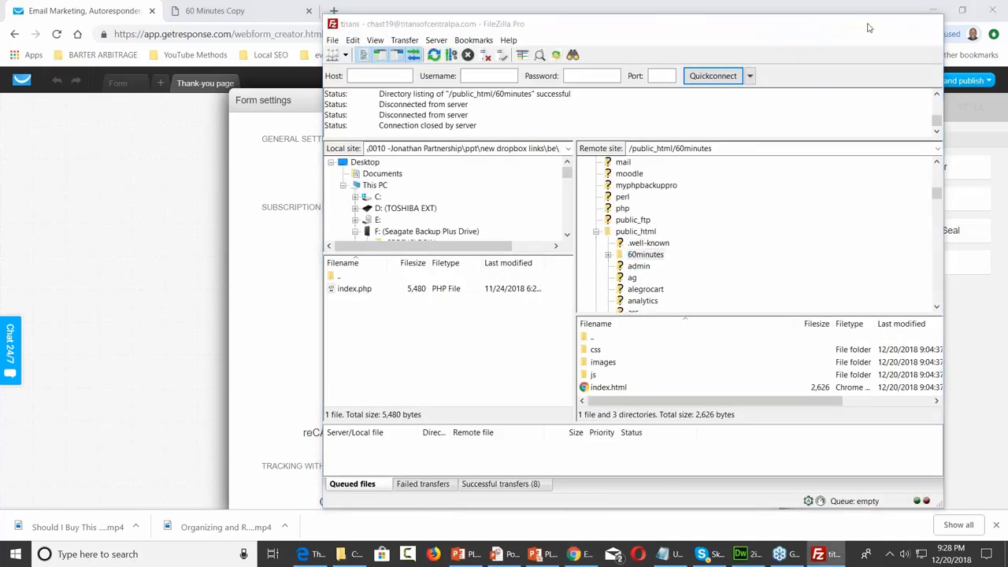
left_click(485, 369)
right_click(488, 369)
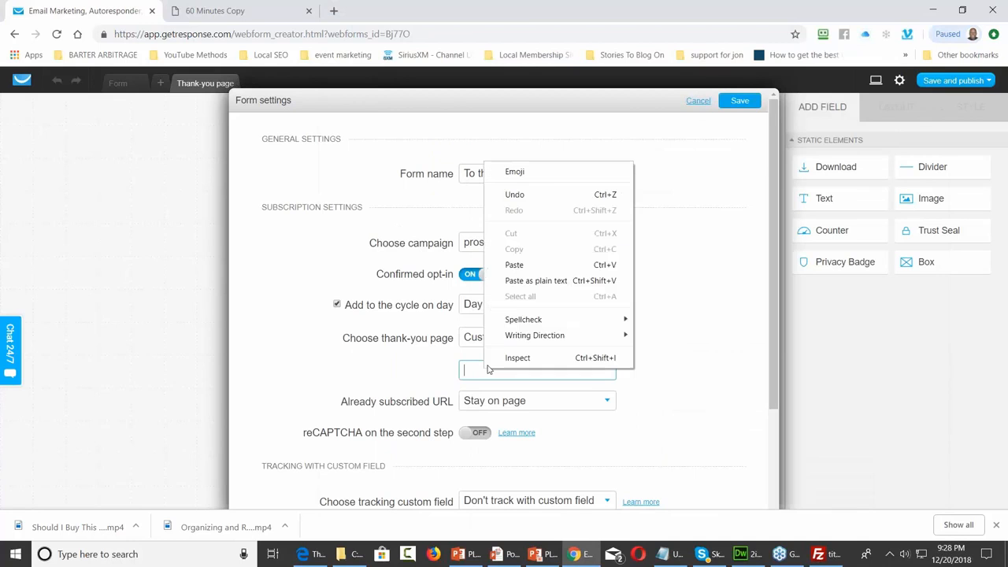
left_click(525, 264)
left_click(564, 370)
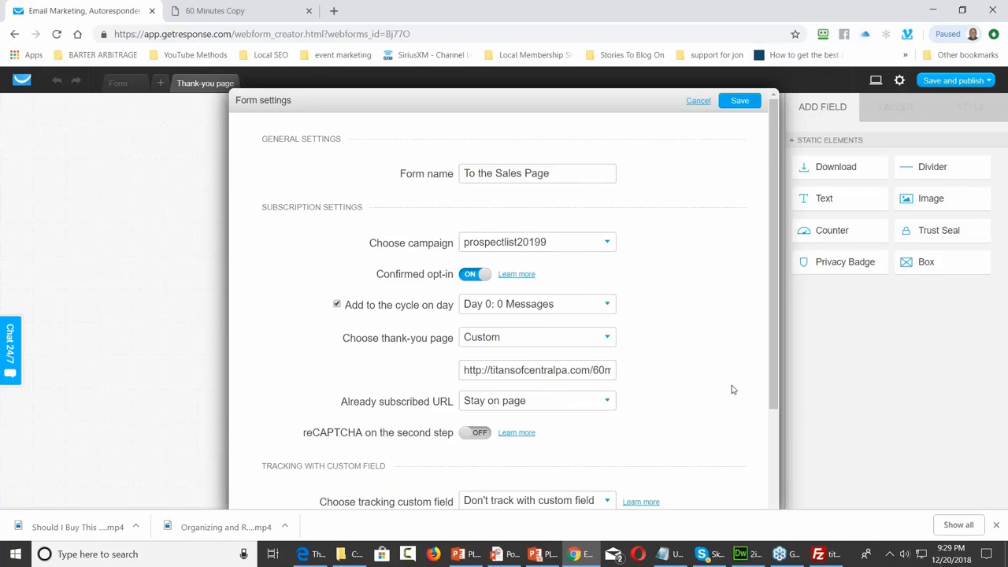
scroll(722, 385, "down", 3)
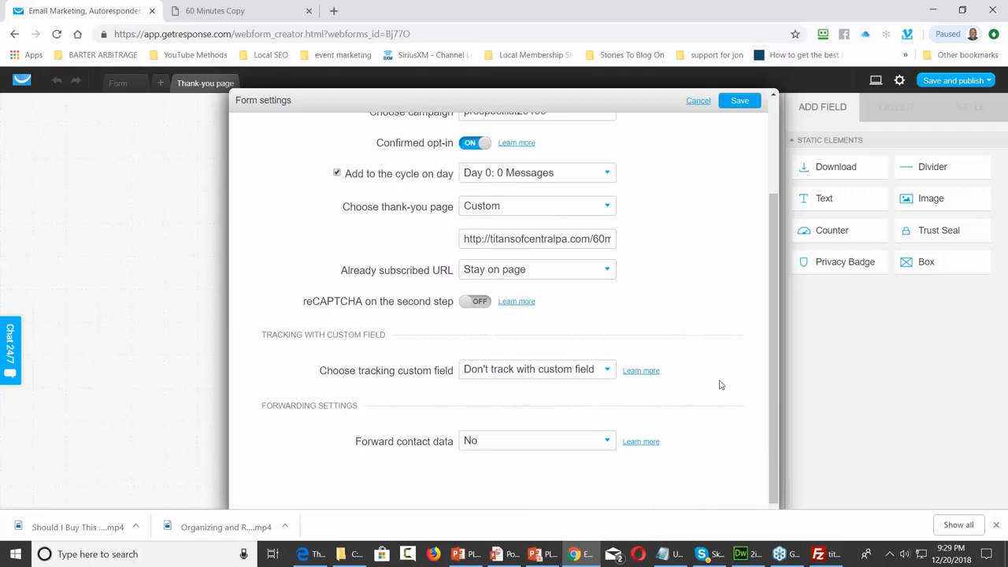
scroll(718, 385, "up", 3)
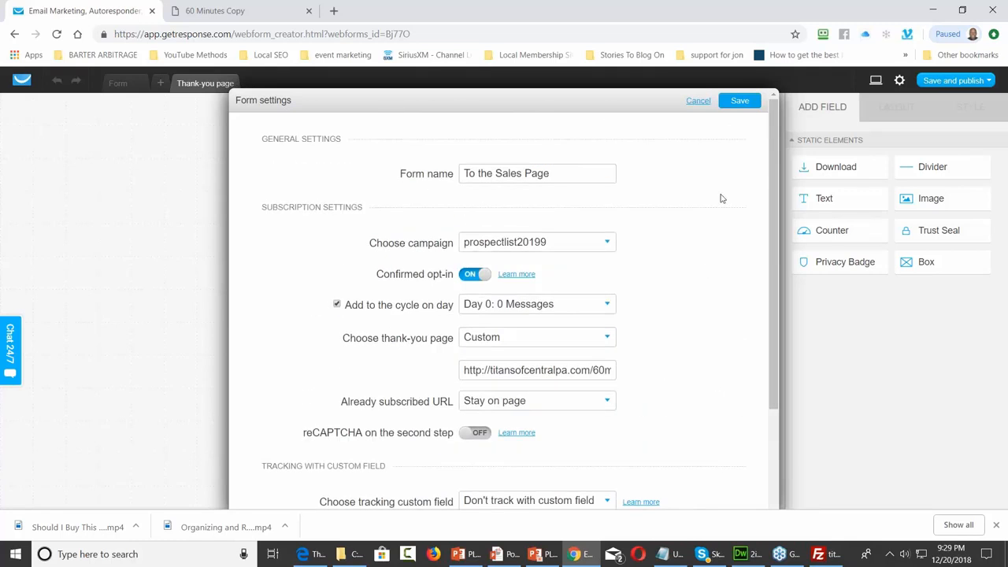
left_click(738, 105)
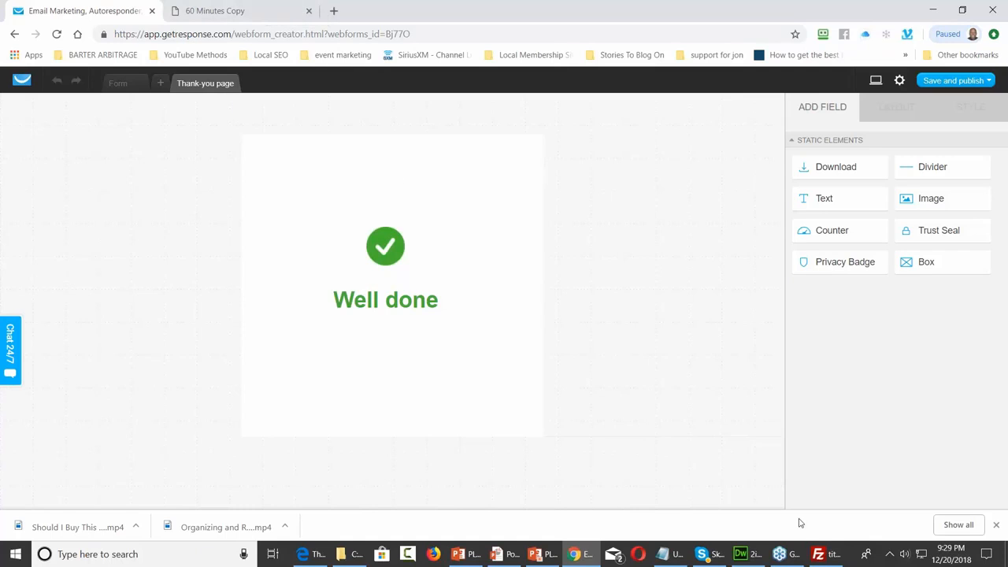
mouse_move(821, 553)
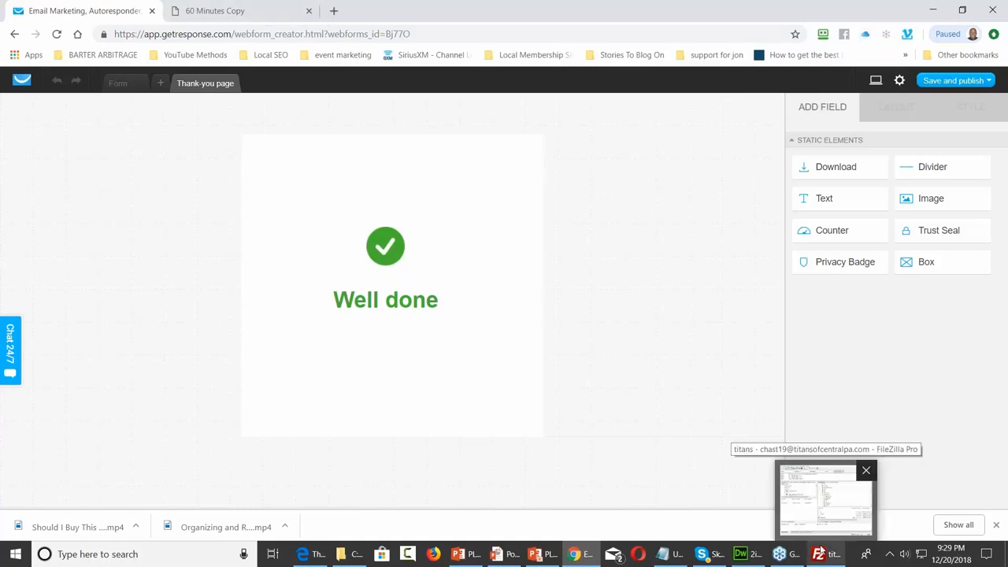
left_click(352, 553)
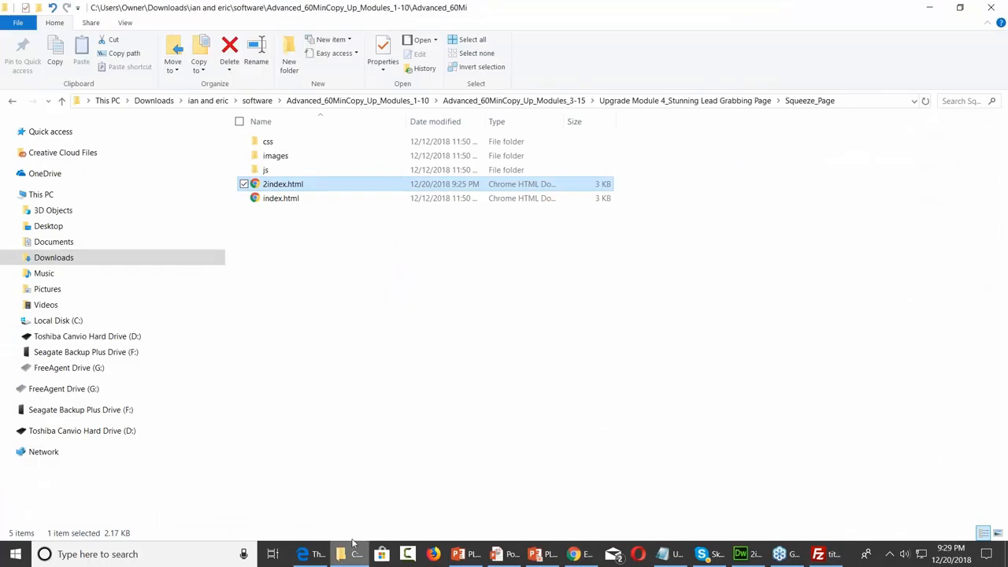
Rename index.html to 3index.html and 2index.html to index.html
left_click(272, 199)
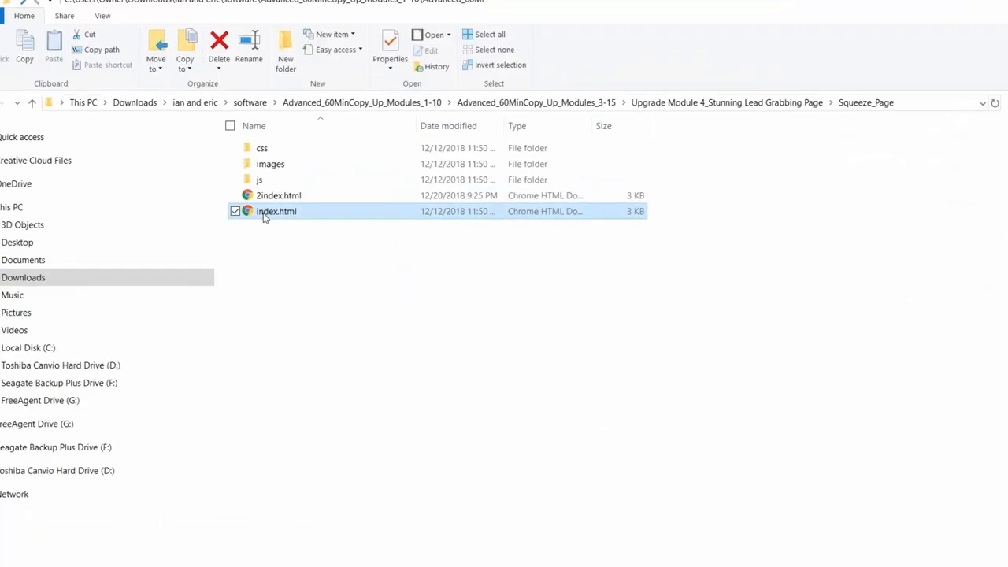
left_click(261, 218)
key("Home")
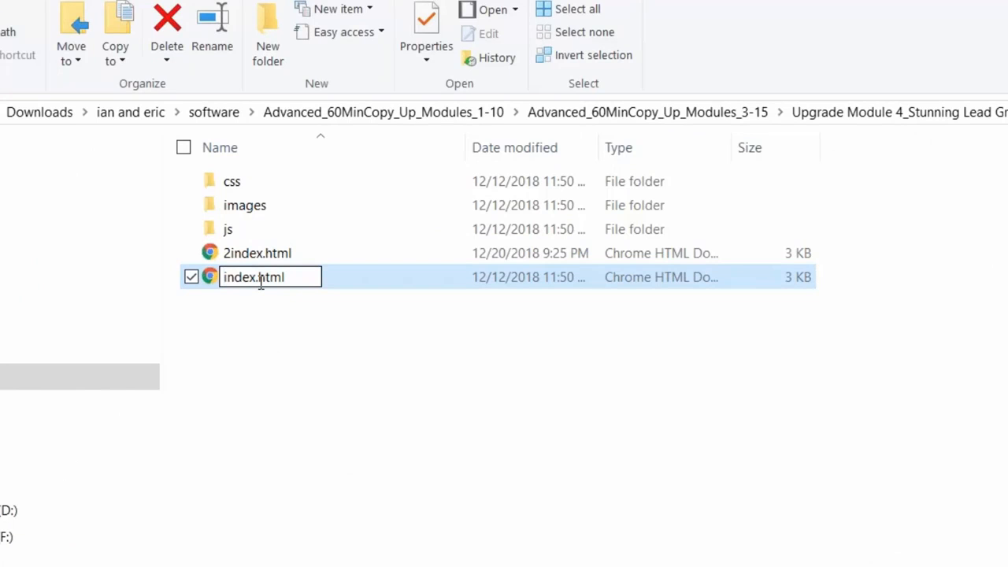
type("3")
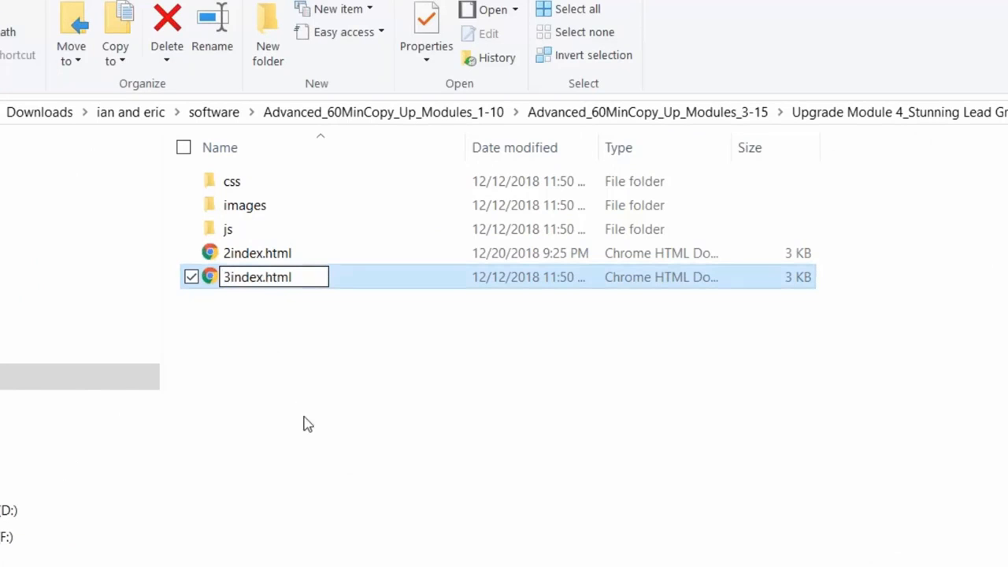
left_click(306, 423)
left_click(258, 261)
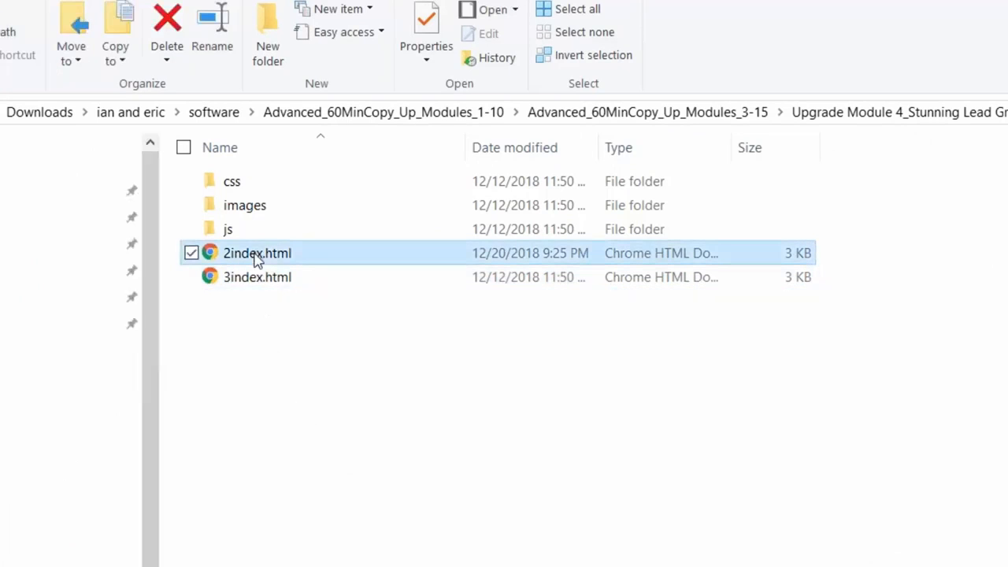
left_click(257, 261)
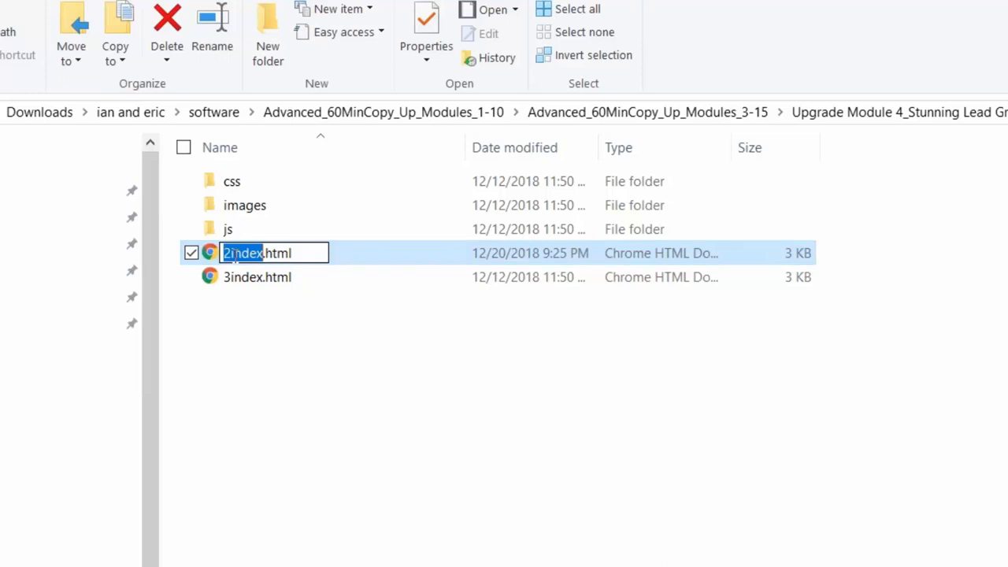
left_click(232, 252)
key("BackSpace")
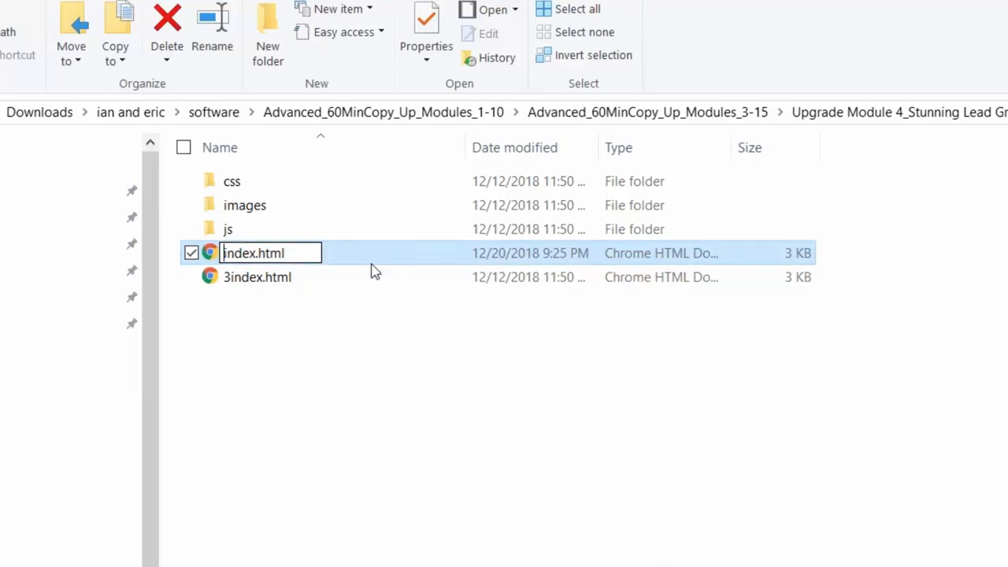
left_click(378, 452)
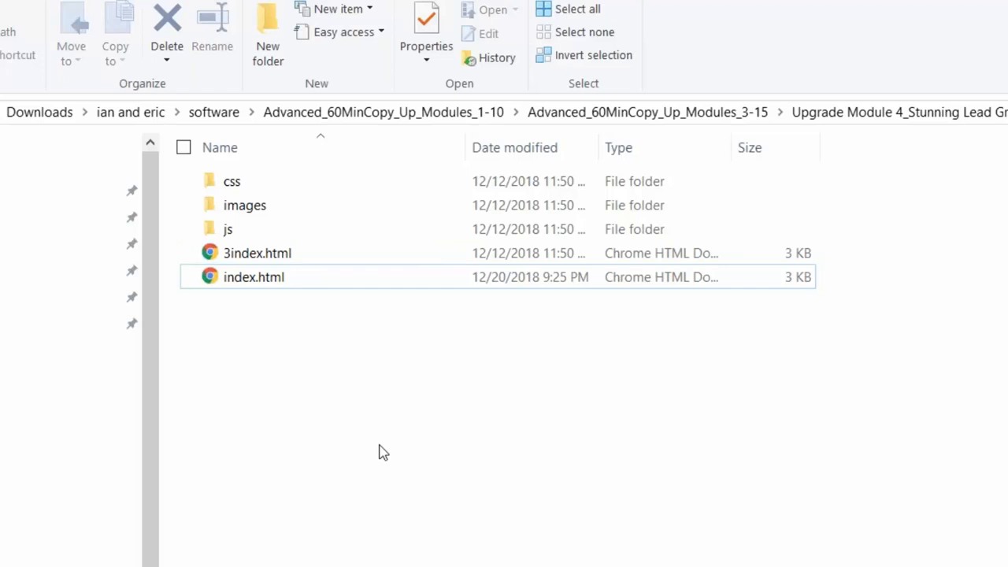
Select the css, images and js folders together with index.html
left_click(296, 196)
left_click(295, 204)
left_click(299, 188, "ctrl")
left_click(297, 230, "ctrl")
left_click(288, 279, "ctrl")
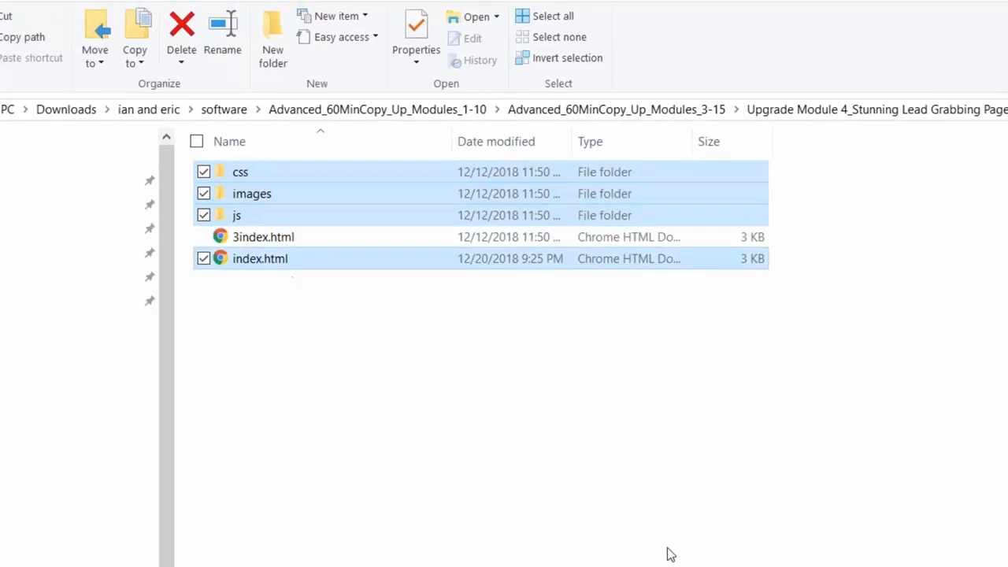
left_click(819, 554)
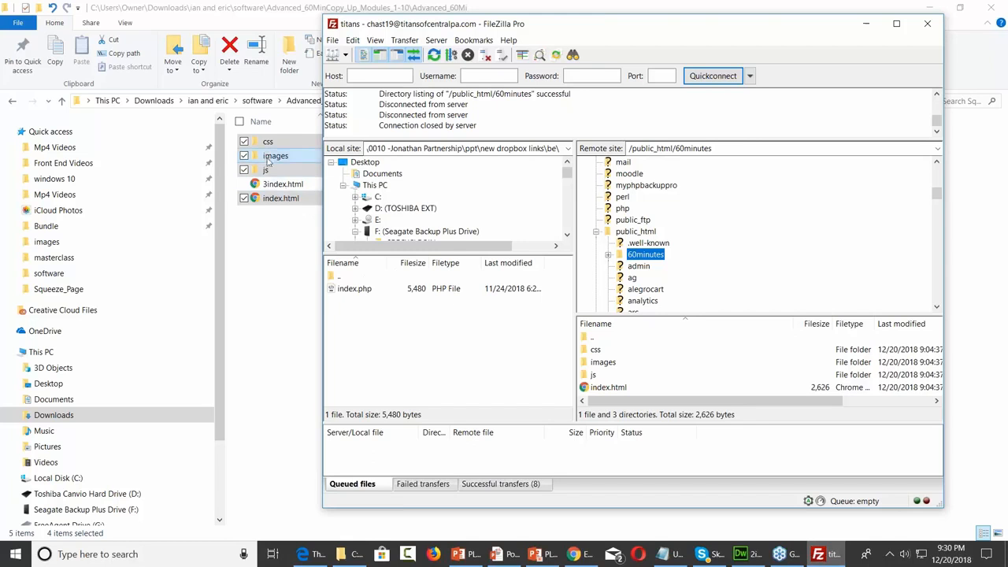
Upload css, images, js and index.html to the 60minutes folder, overwriting existing files
left_click_drag(268, 157, 673, 256)
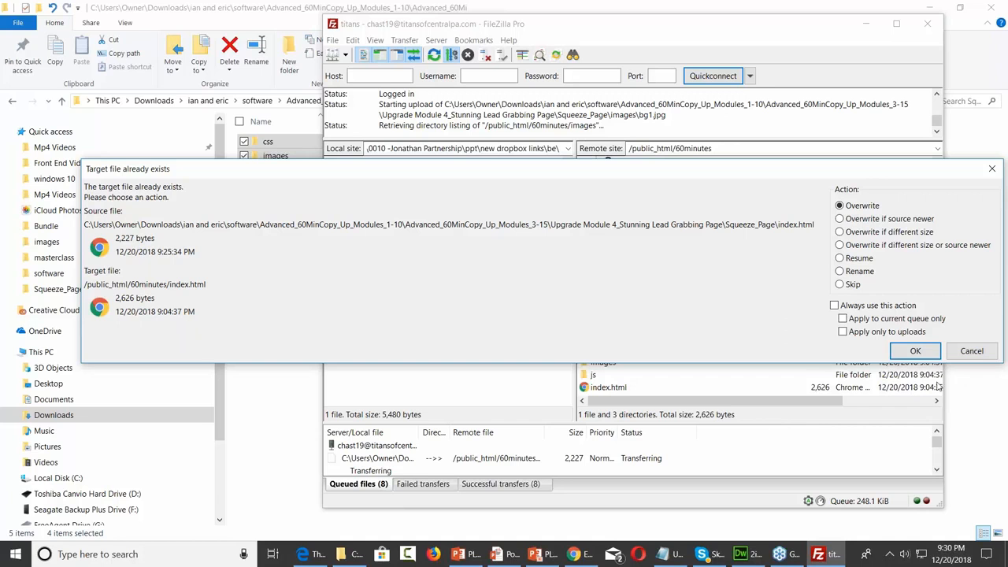
left_click(909, 352)
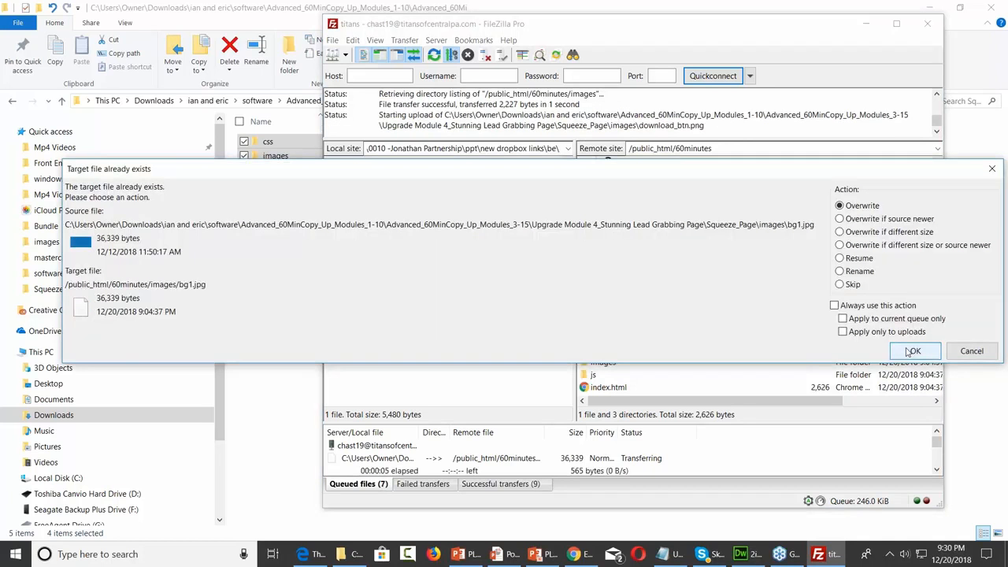
left_click(911, 352)
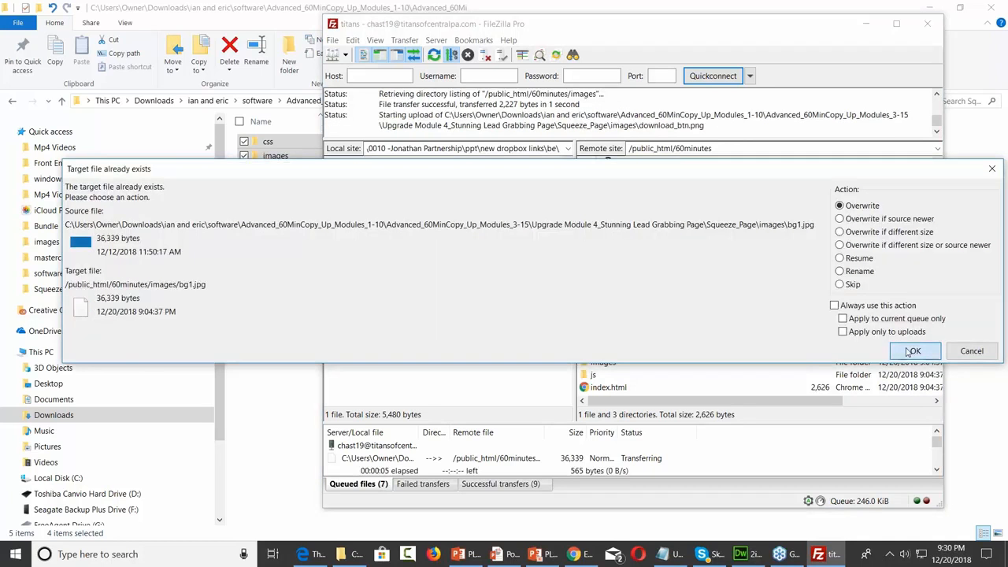
left_click(912, 352)
left_click(911, 352)
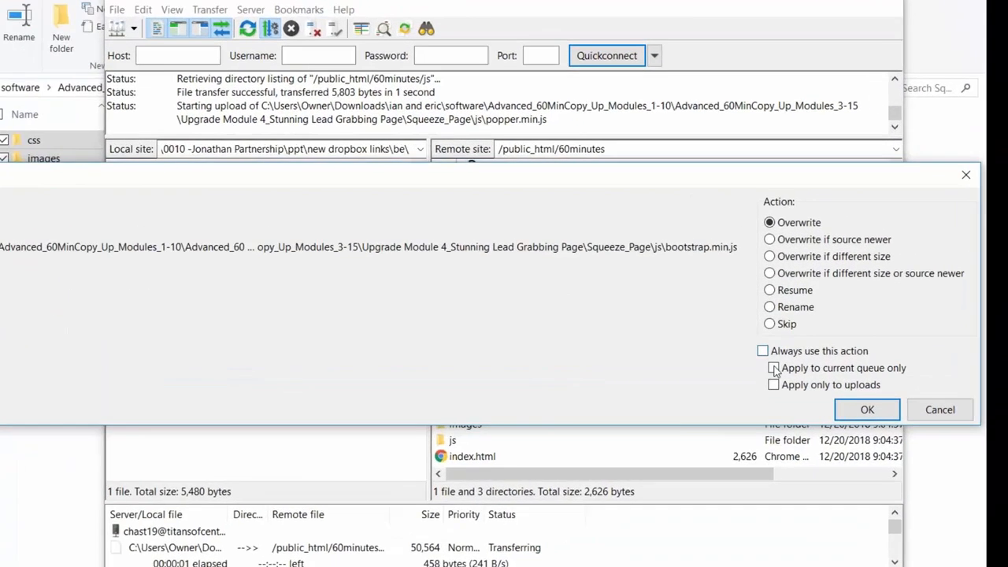
left_click(835, 306)
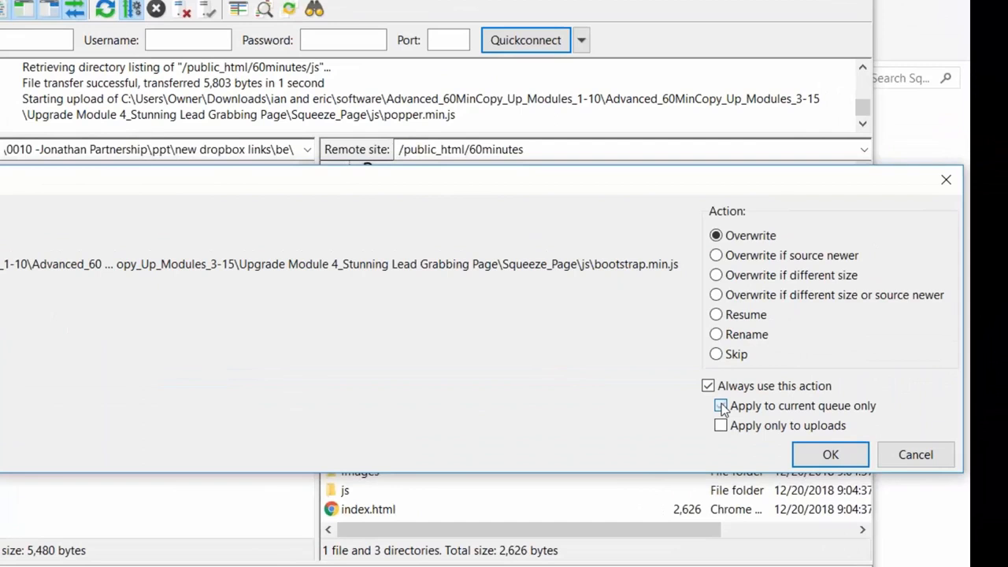
left_click(819, 459)
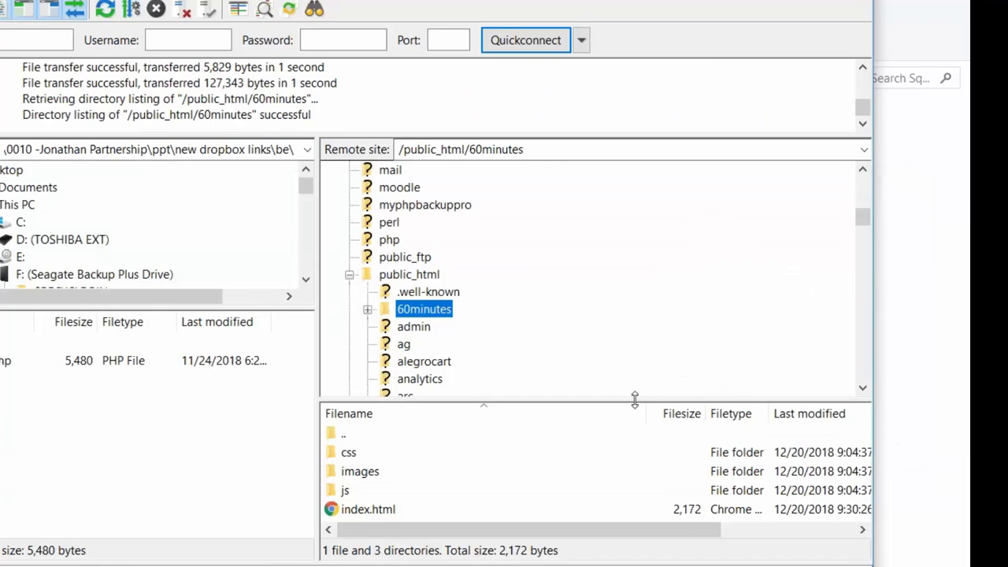
Copy the 60minutes server folder's URL to the clipboard
right_click(426, 312)
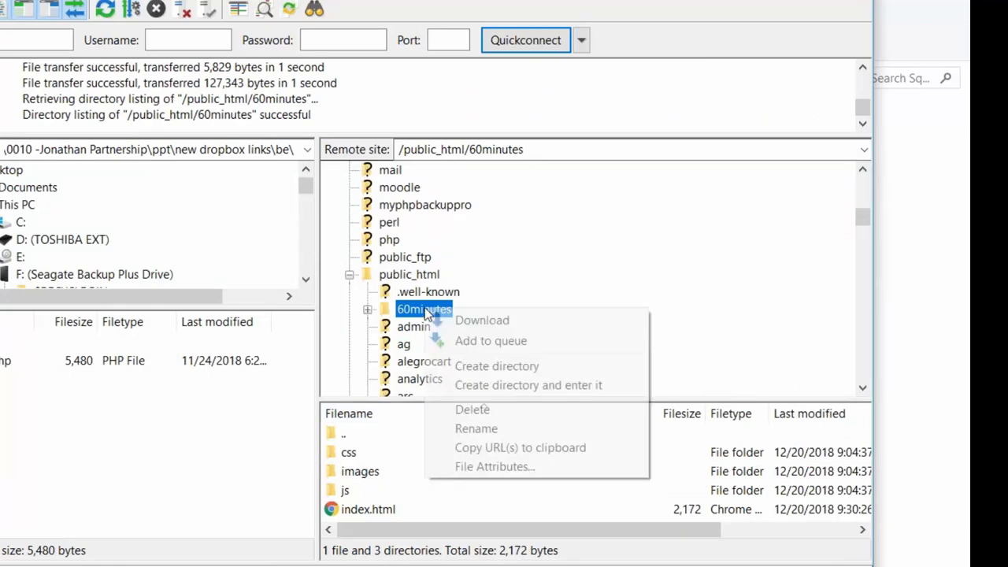
left_click(506, 447)
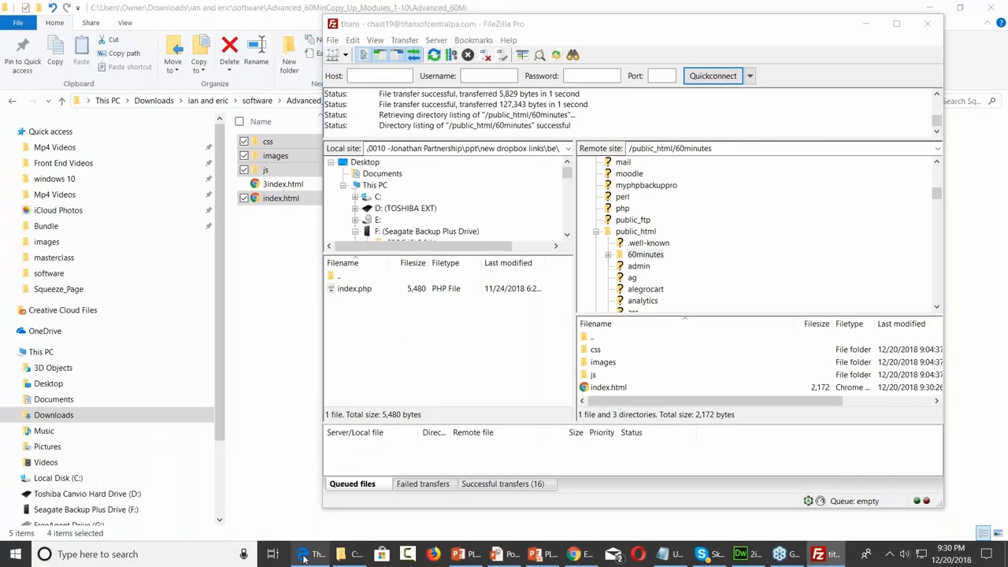
left_click(303, 555)
Reload the live page, then reveal the form html, form adjustment and Sales page address bullets
left_click(73, 36)
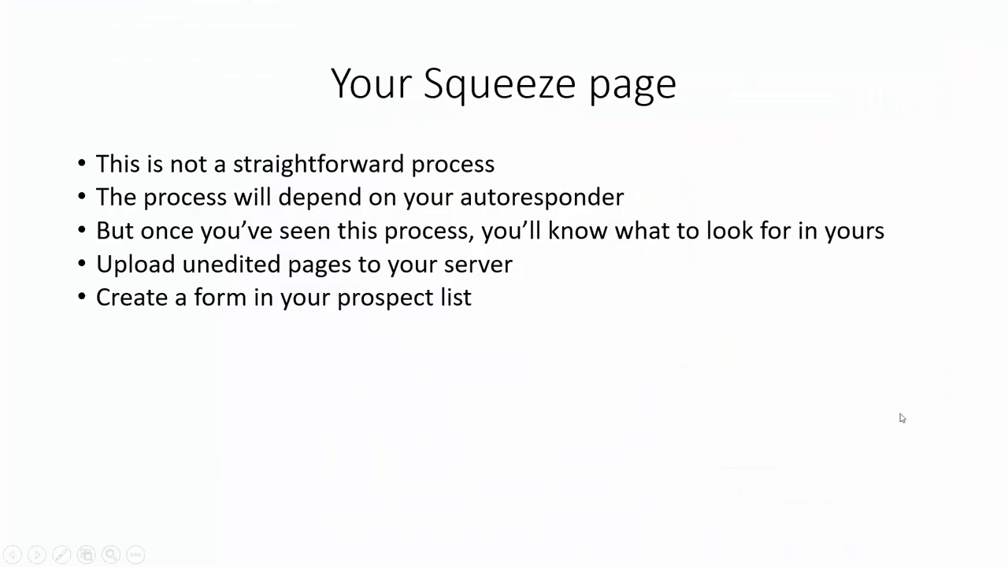
left_click(902, 417)
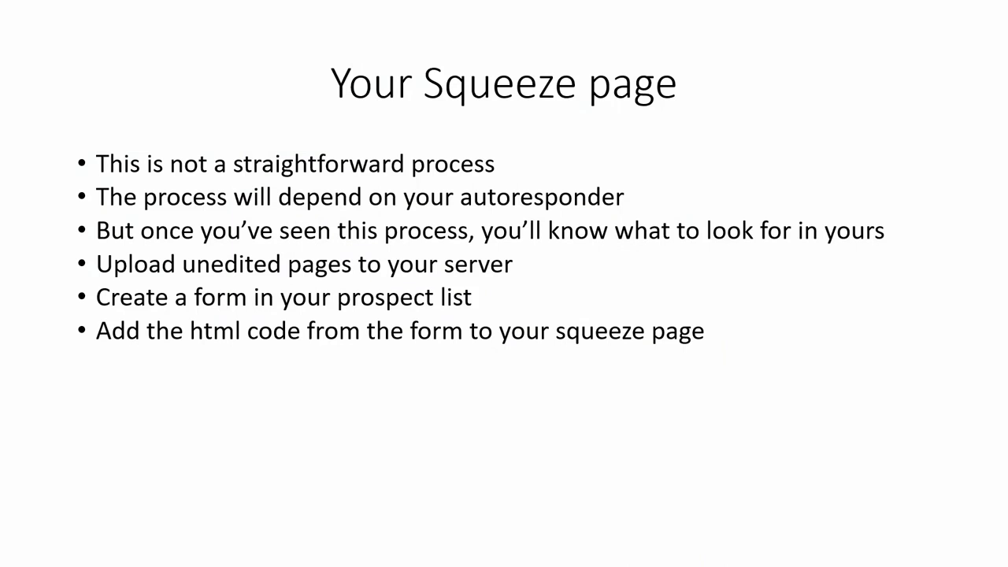
key("Right")
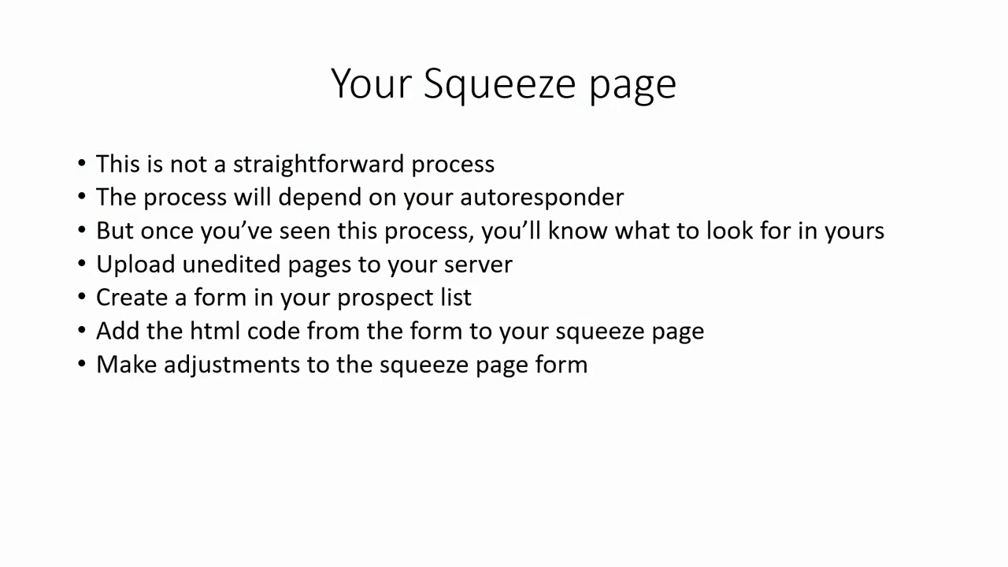
key("Right")
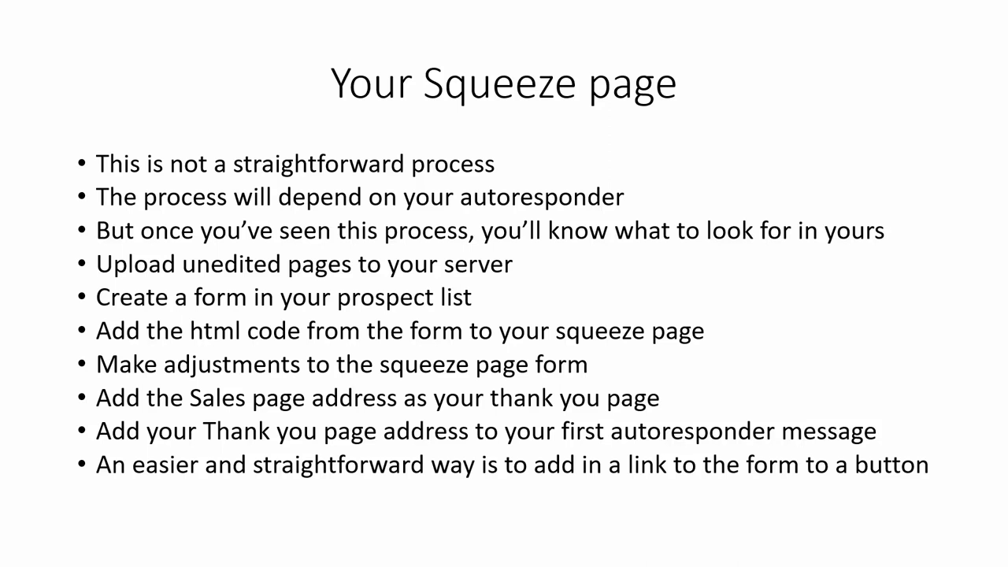
left_click(973, 46)
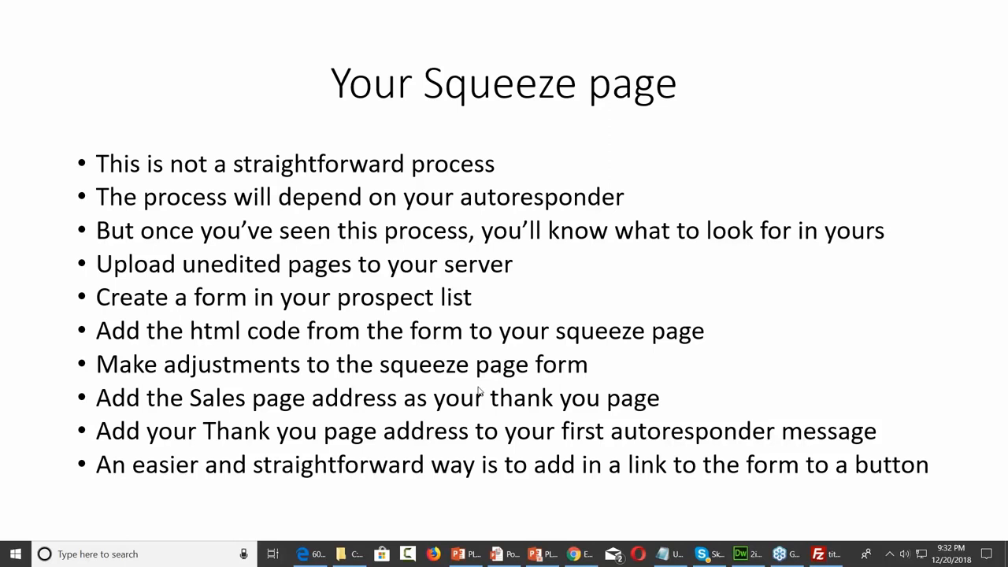
left_click(739, 551)
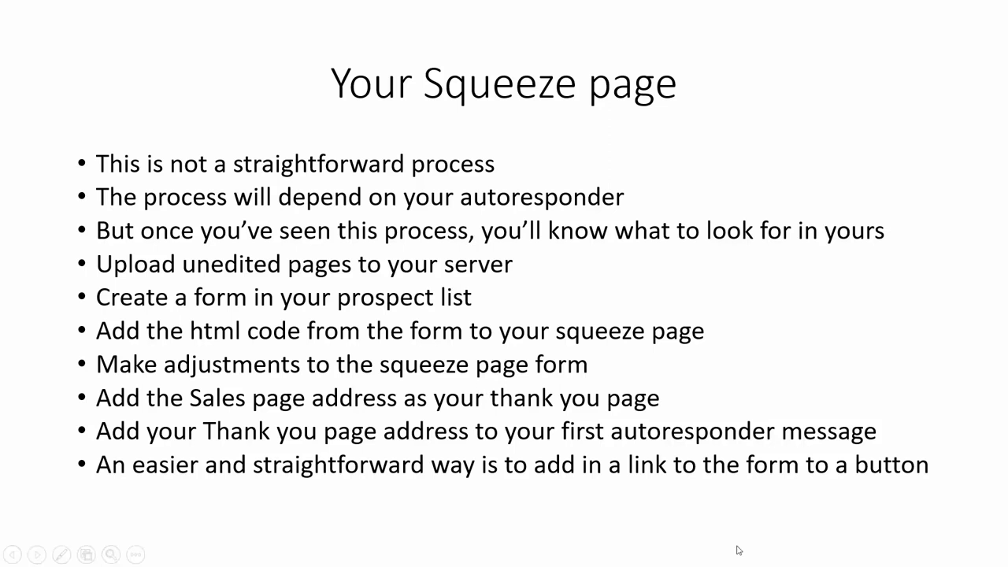
Close the squeeze page document and open the Lead Magnet Page index.html
left_click(494, 199)
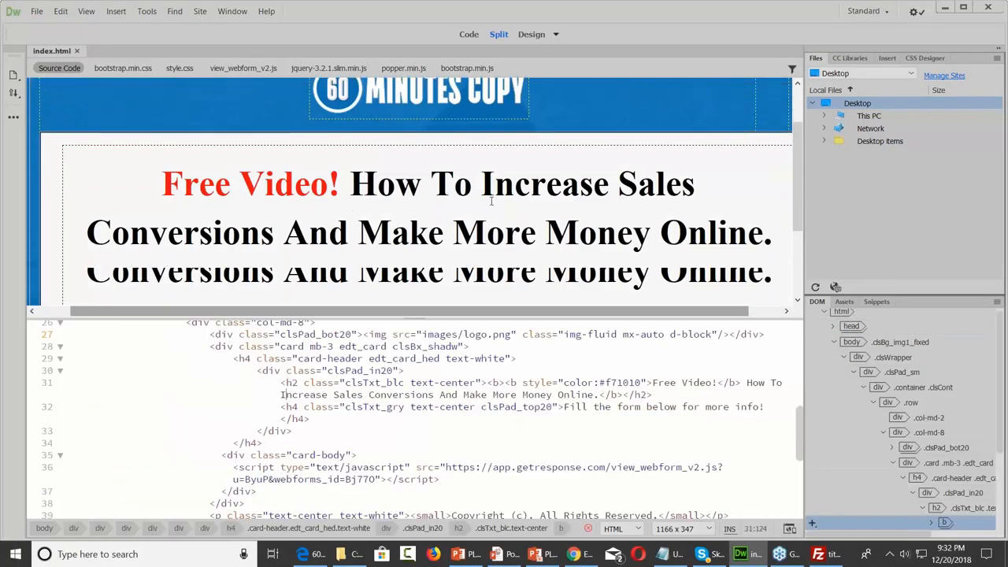
scroll(491, 201, "down", 3)
scroll(490, 200, "up", 1)
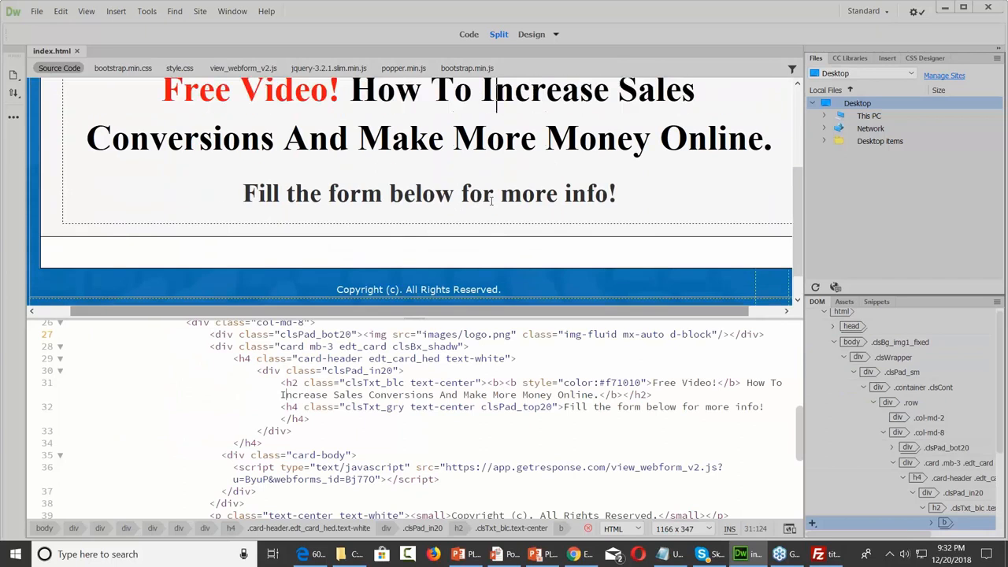
left_click(41, 14)
mouse_move(61, 11)
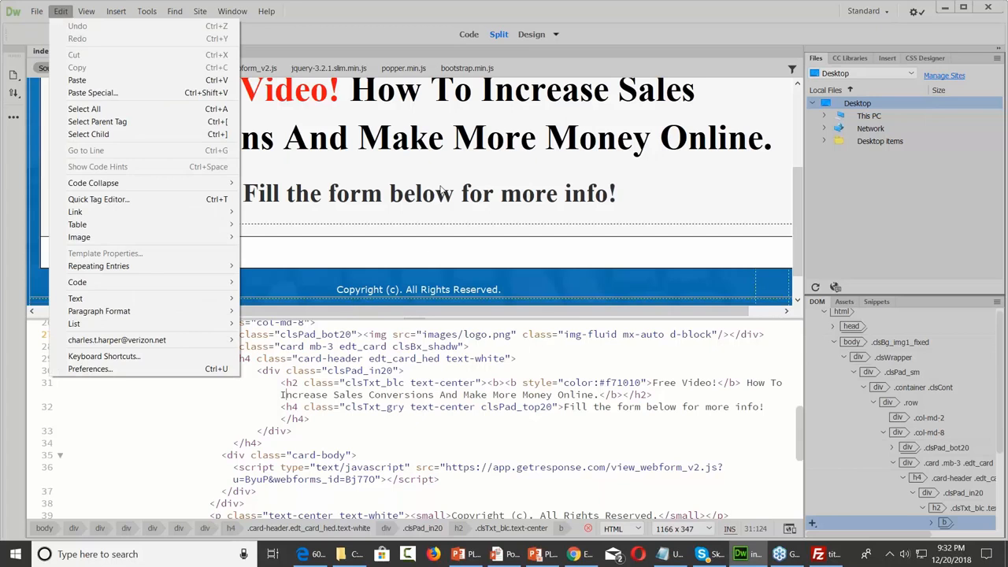
left_click(443, 187)
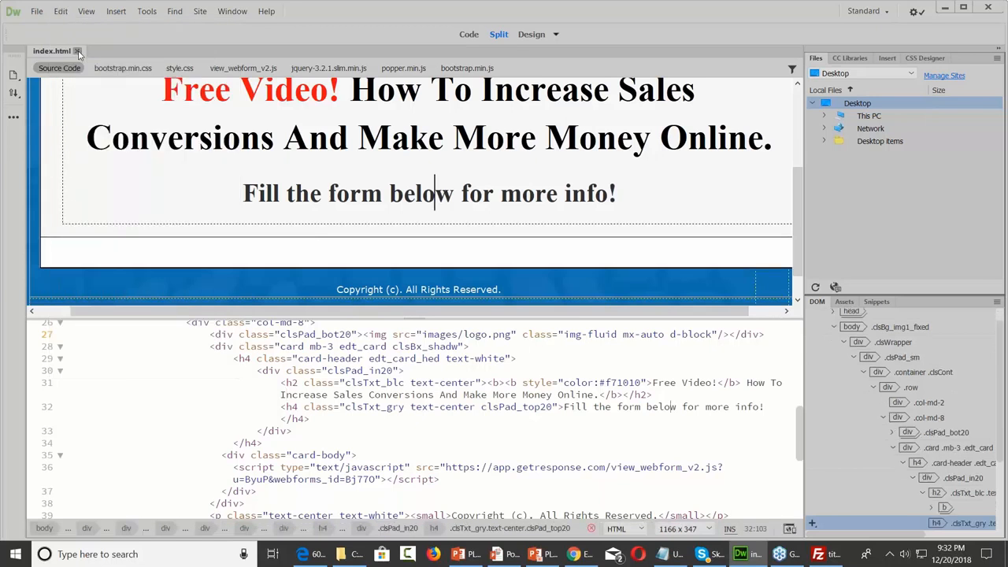
left_click(78, 51)
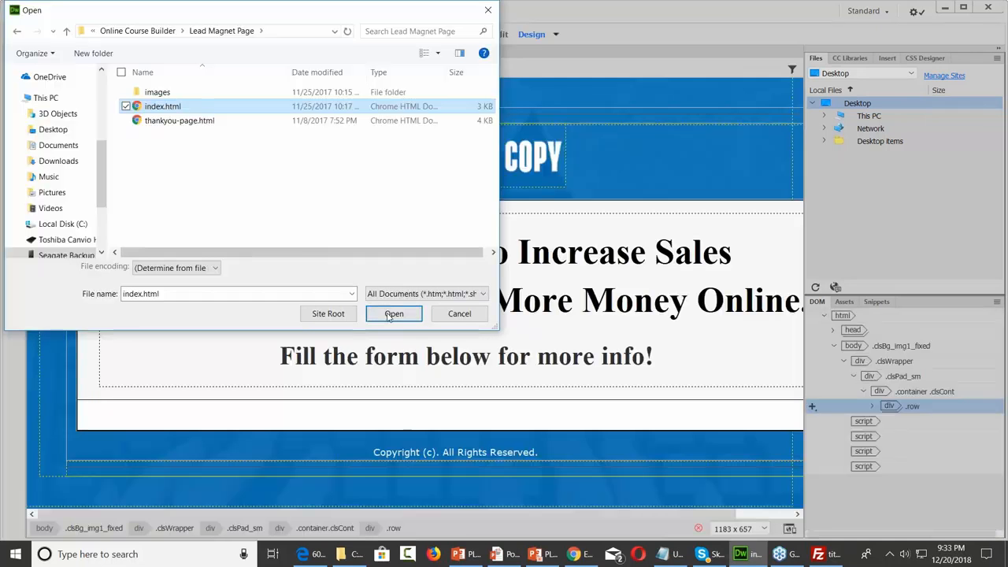
left_click(394, 313)
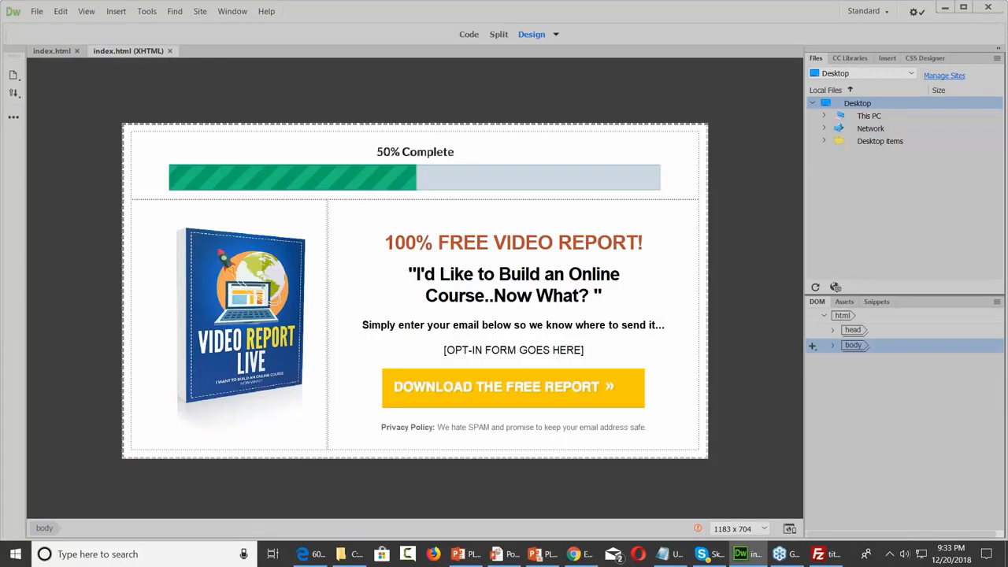
Show Split view and select the Download the Free Report button image
left_click(500, 34)
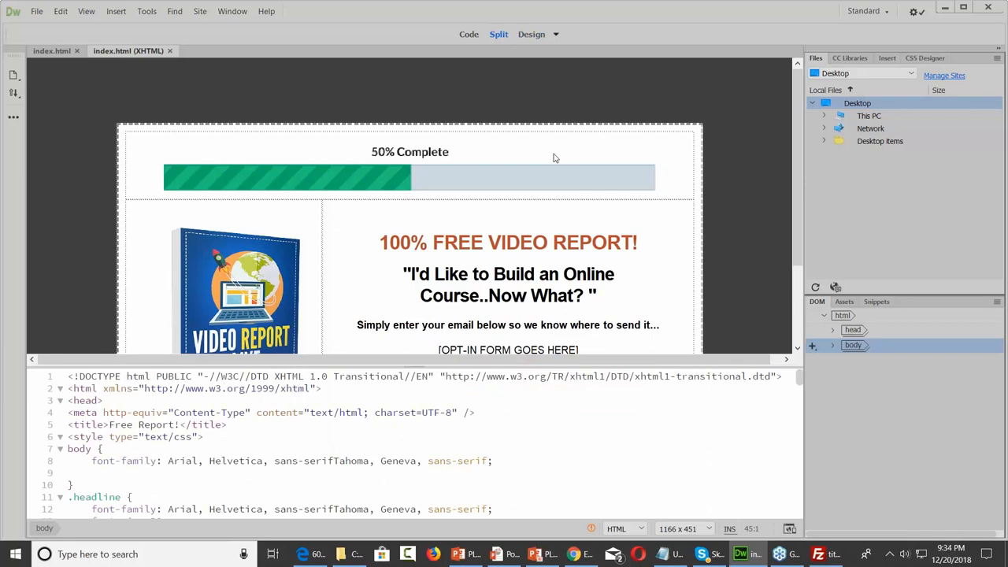
scroll(554, 157, "down", 3)
scroll(553, 158, "down", 2)
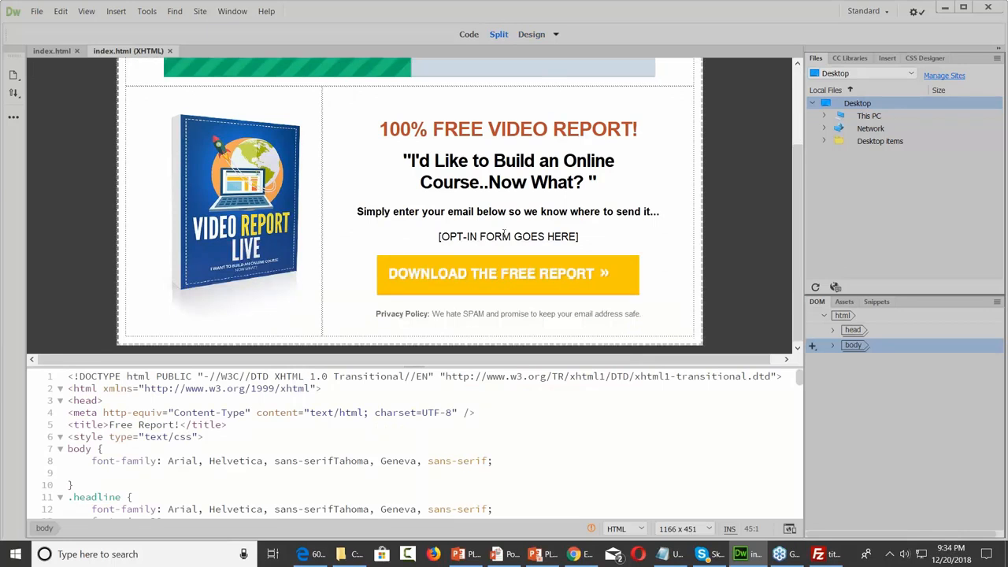
left_click(481, 284)
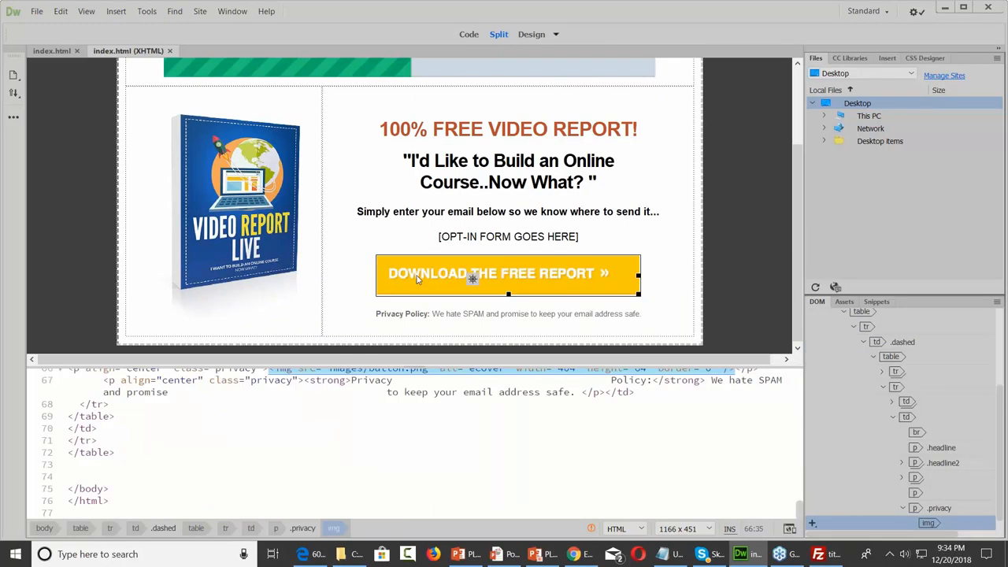
scroll(470, 422, "up", 2)
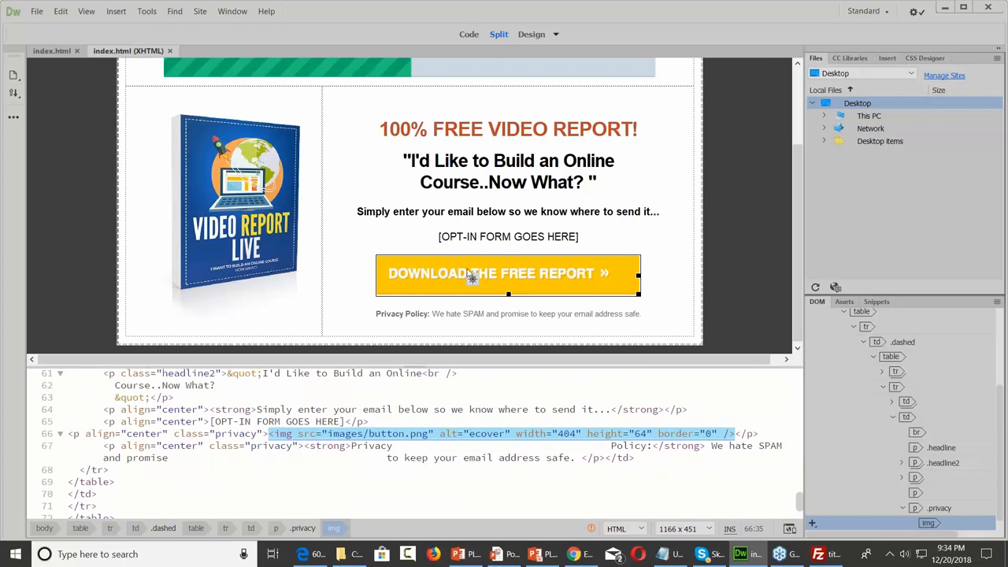
Minimize Dreamweaver and File Explorer and return to the GetResponse form editor
left_click(947, 7)
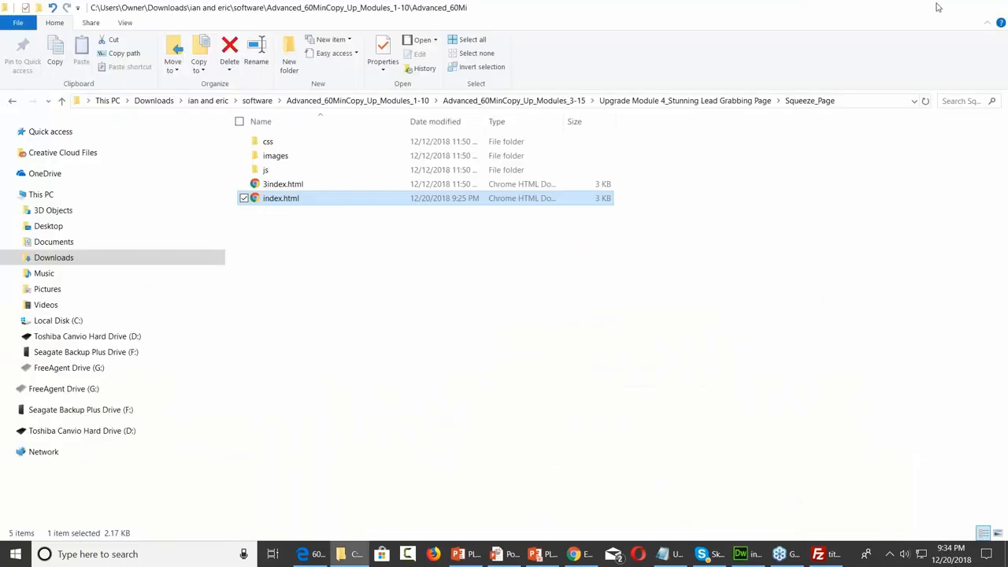
left_click(937, 7)
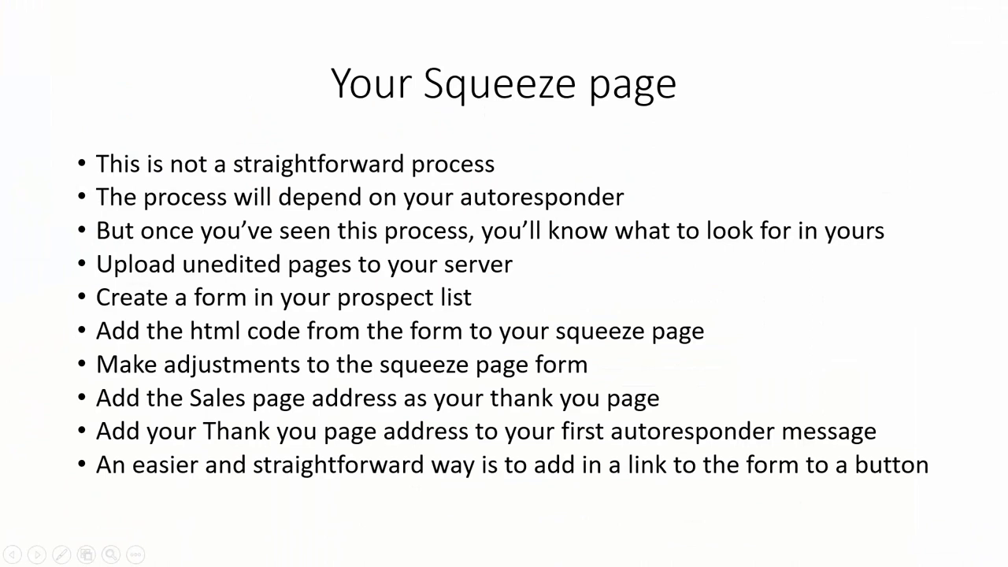
key("super")
key("alt+Tab")
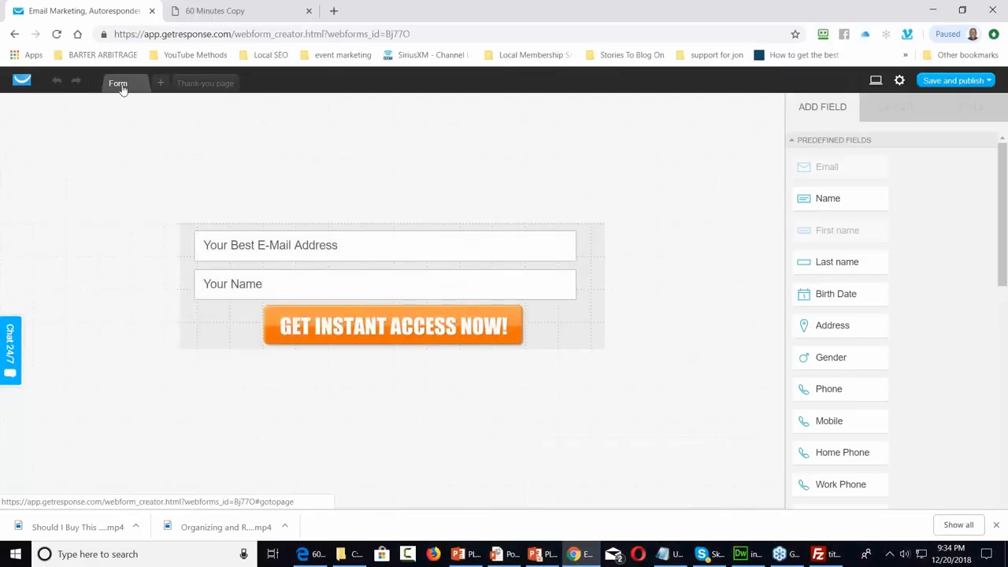
From the GetResponse dashboard, create a new form using the Blank template filtered under Blank
left_click(26, 81)
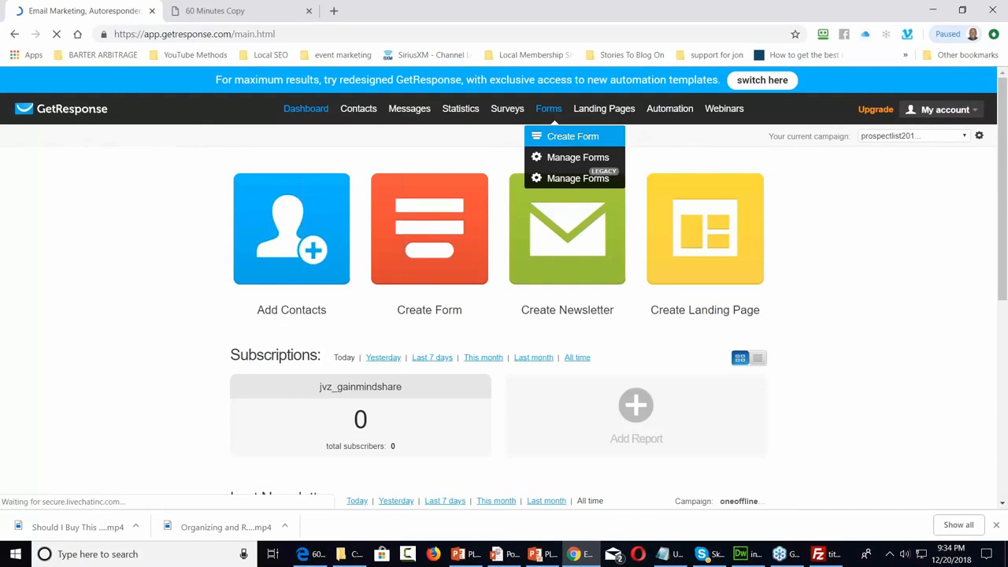
left_click(572, 136)
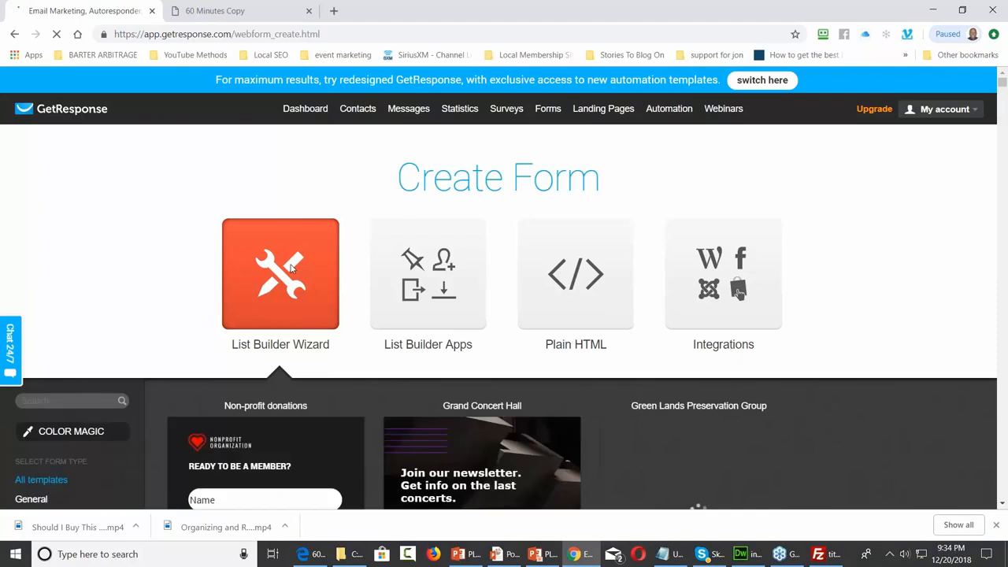
scroll(292, 268, "down", 4)
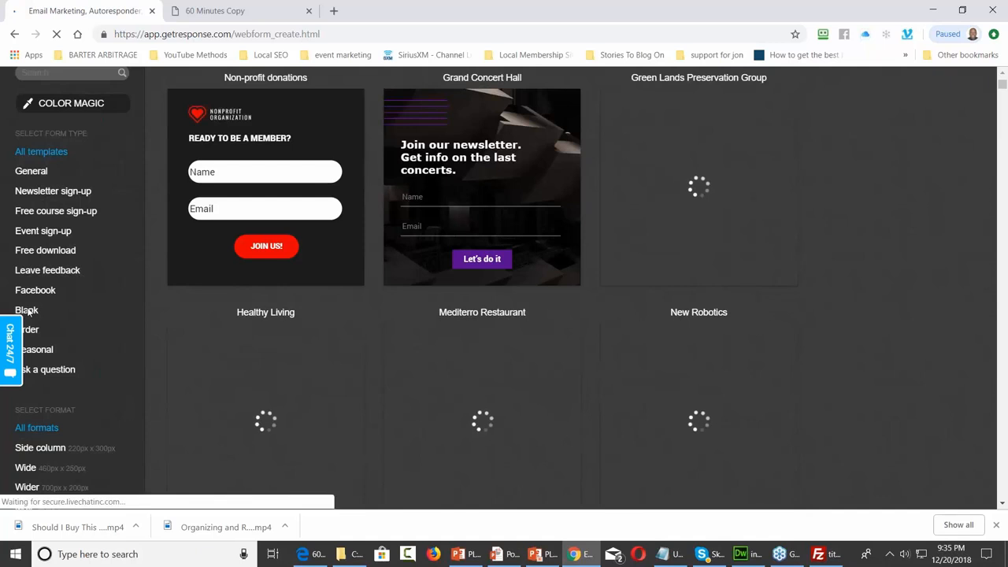
left_click(26, 310)
scroll(293, 247, "down", 4)
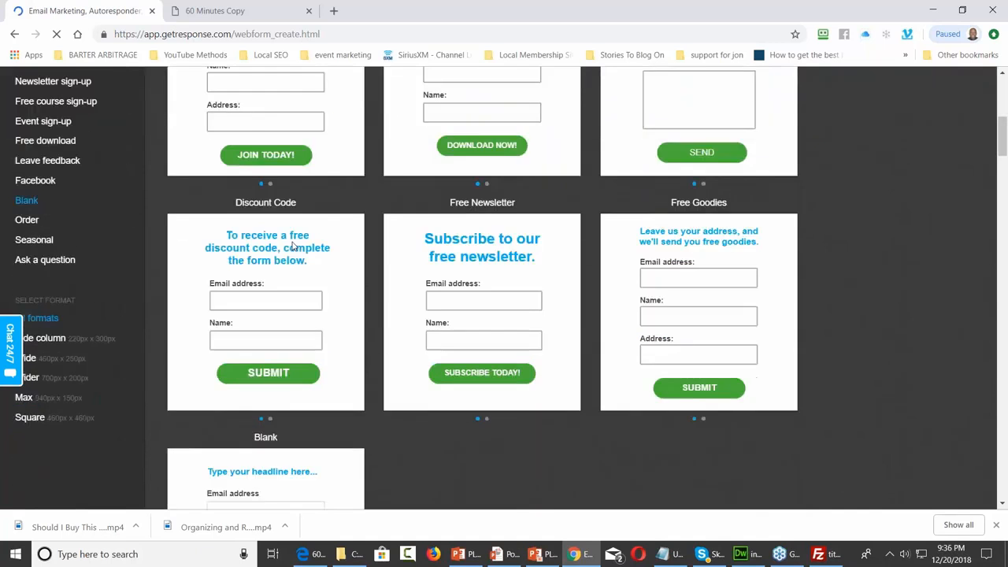
scroll(292, 246, "down", 5)
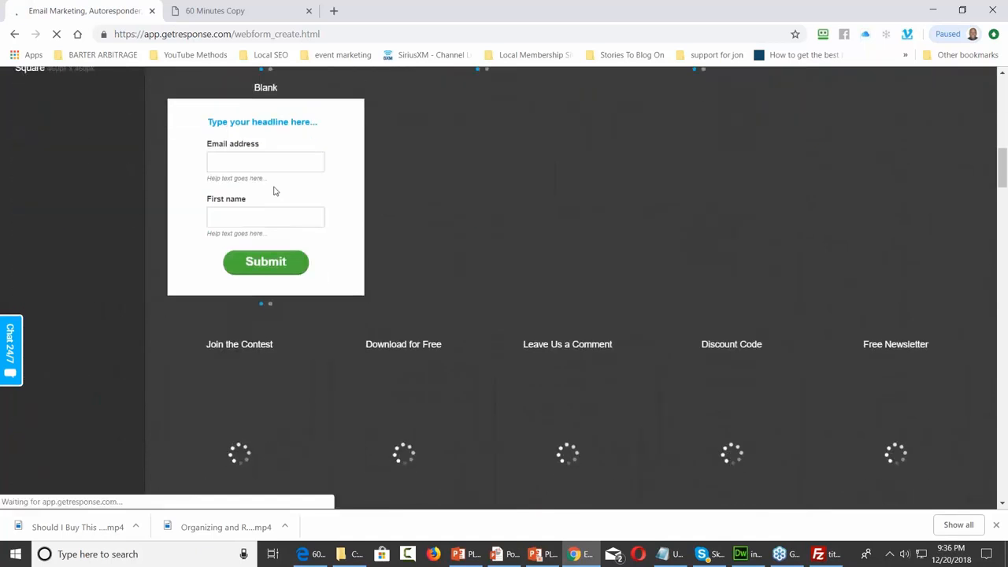
left_click(274, 191)
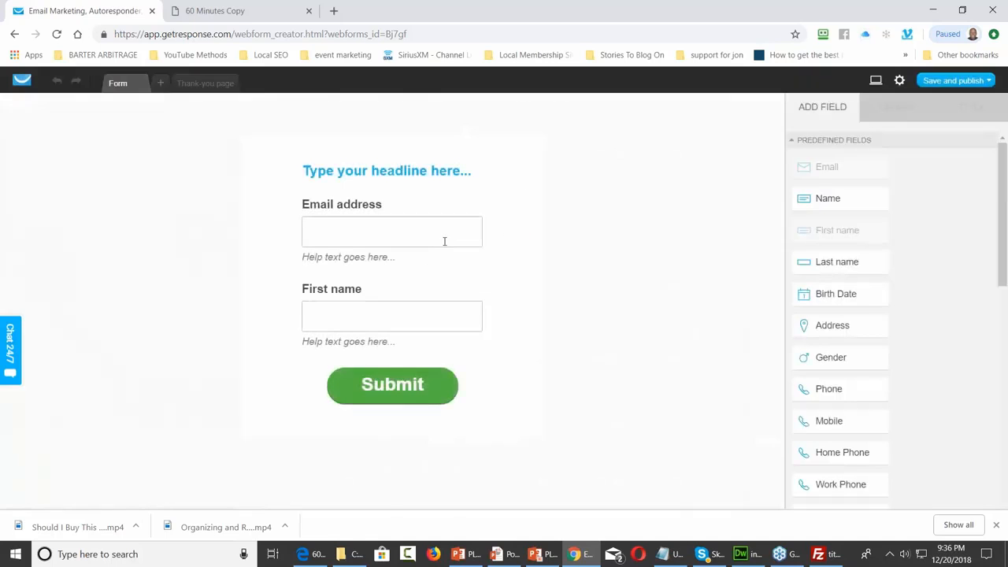
Delete the form headline and shrink the form container from the top and bottom
left_click(420, 172)
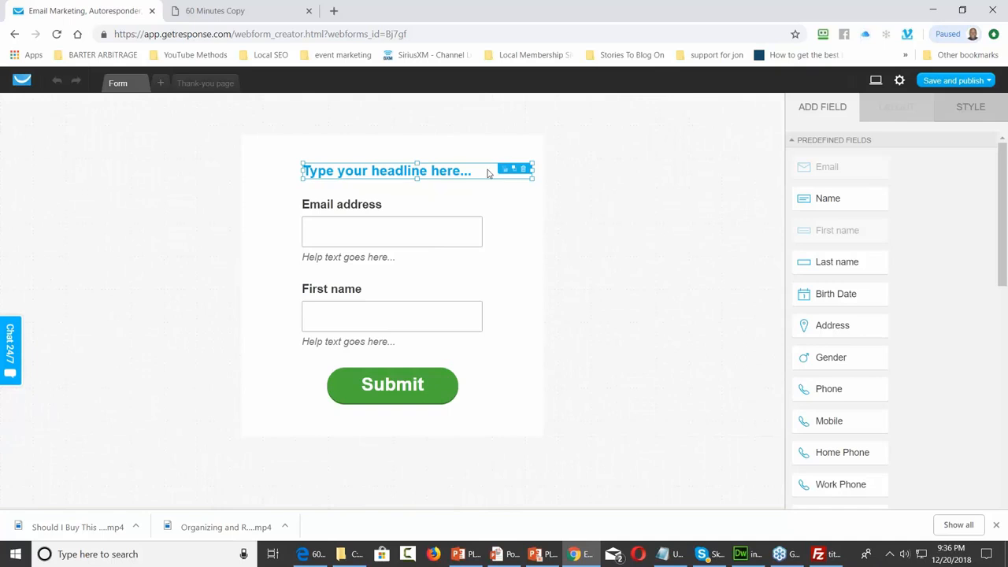
left_click(518, 171)
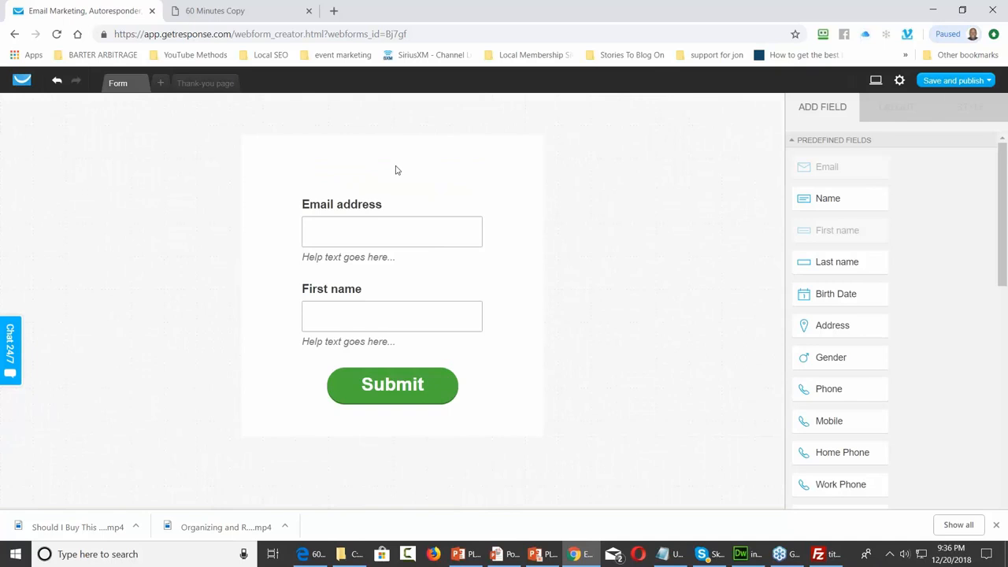
left_click(396, 168)
left_click_drag(390, 137, 389, 163)
left_click_drag(390, 413, 391, 407)
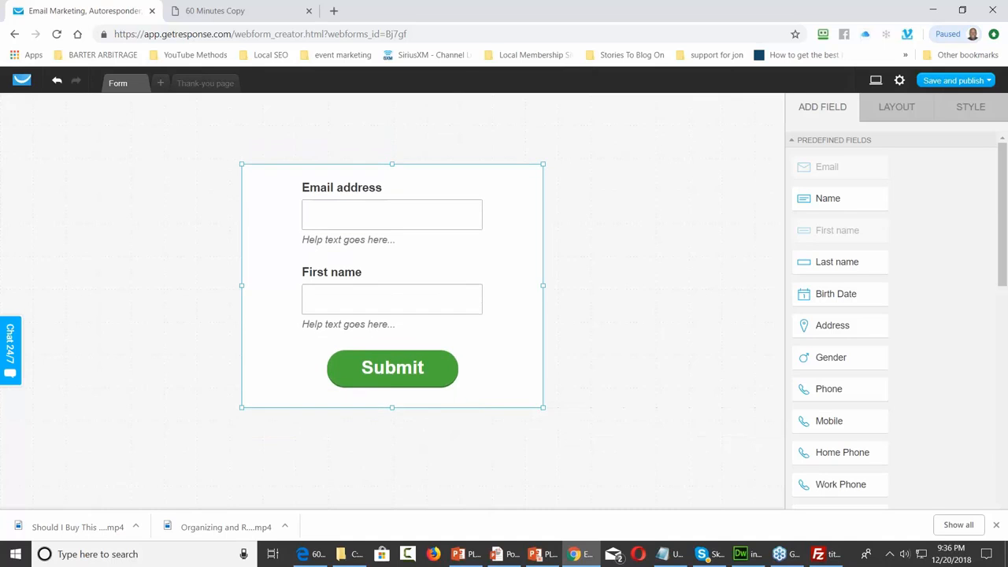
Clear the instruction help text from the Email address and First name fields
left_click(376, 191)
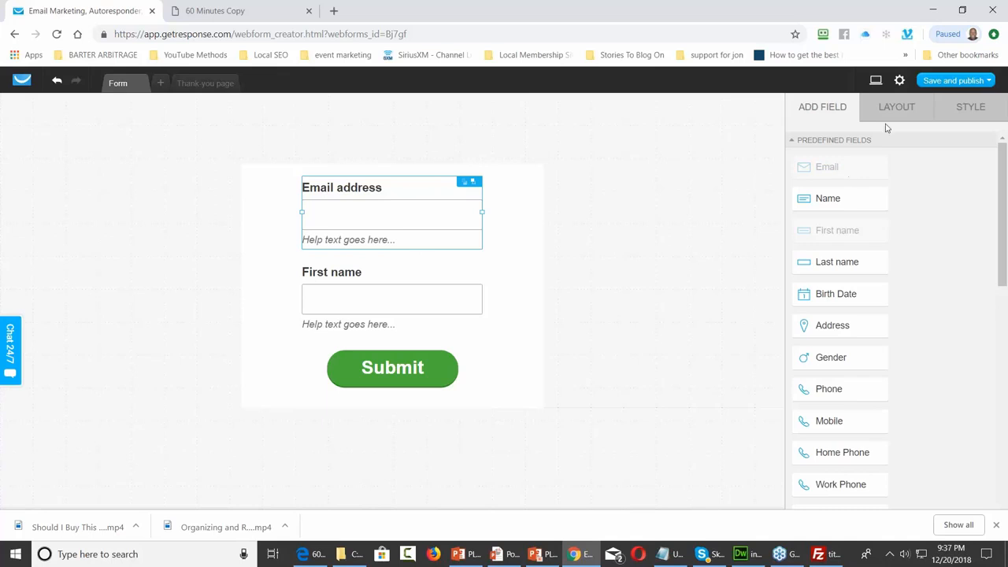
left_click(970, 108)
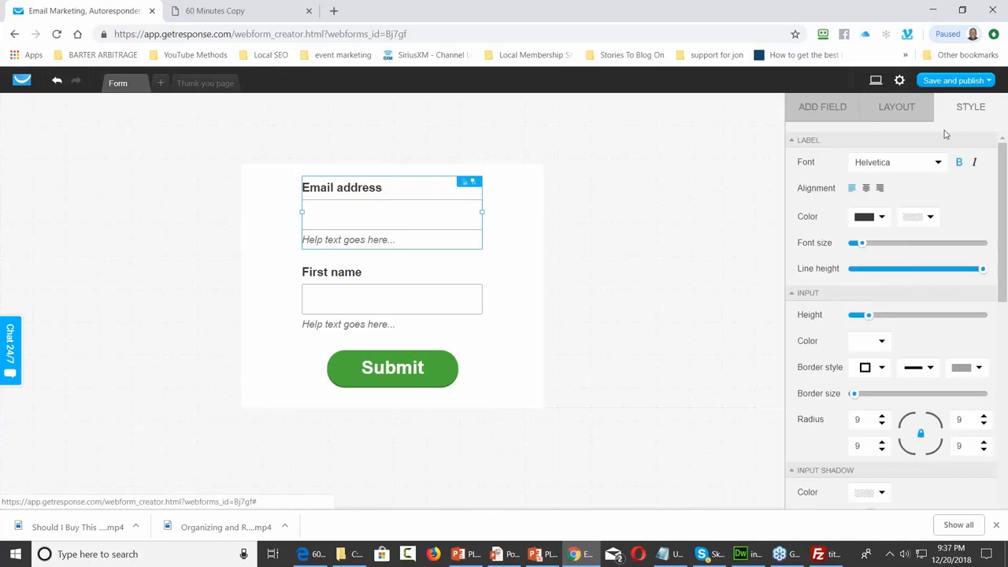
left_click(894, 114)
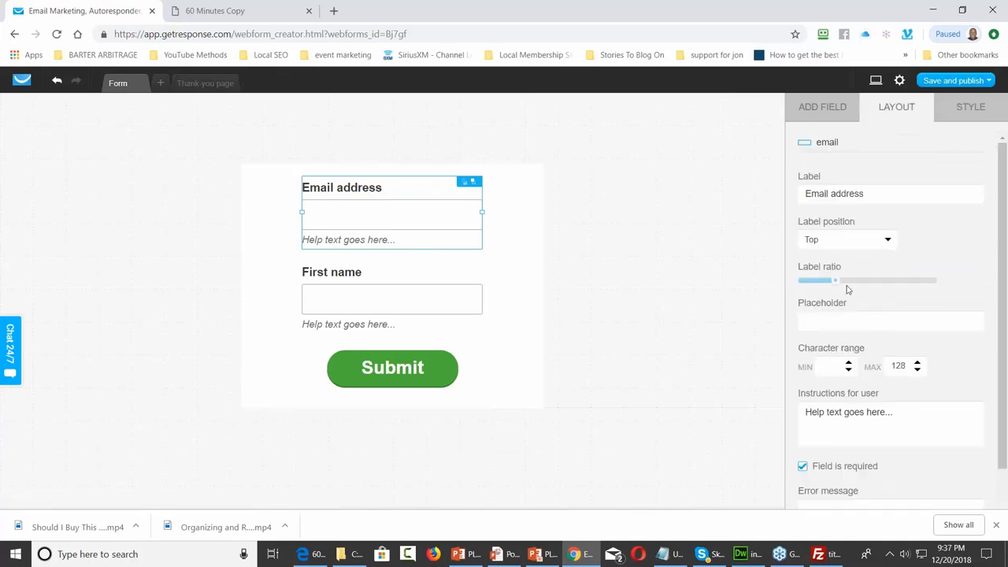
left_click_drag(902, 412, 802, 415)
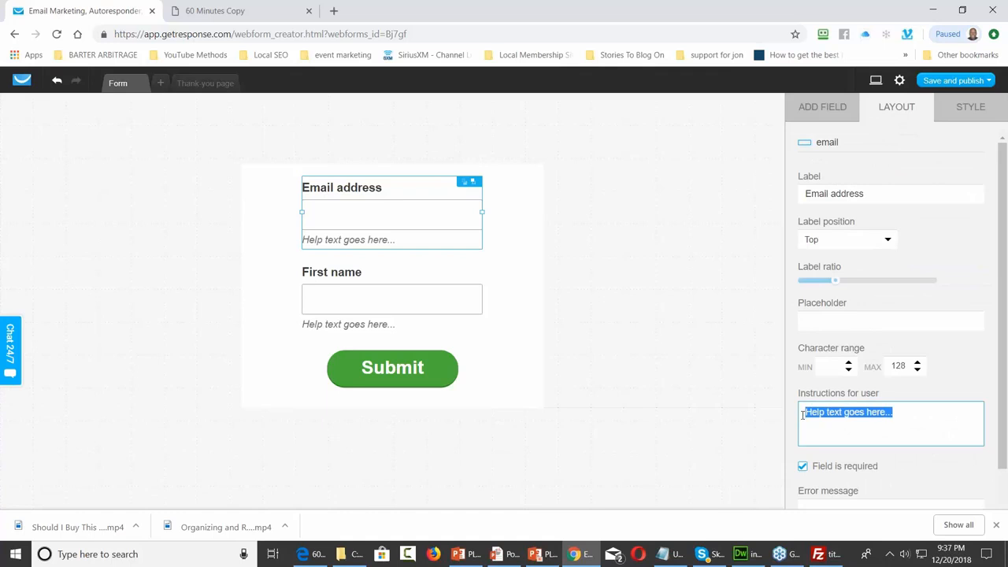
key("BackSpace")
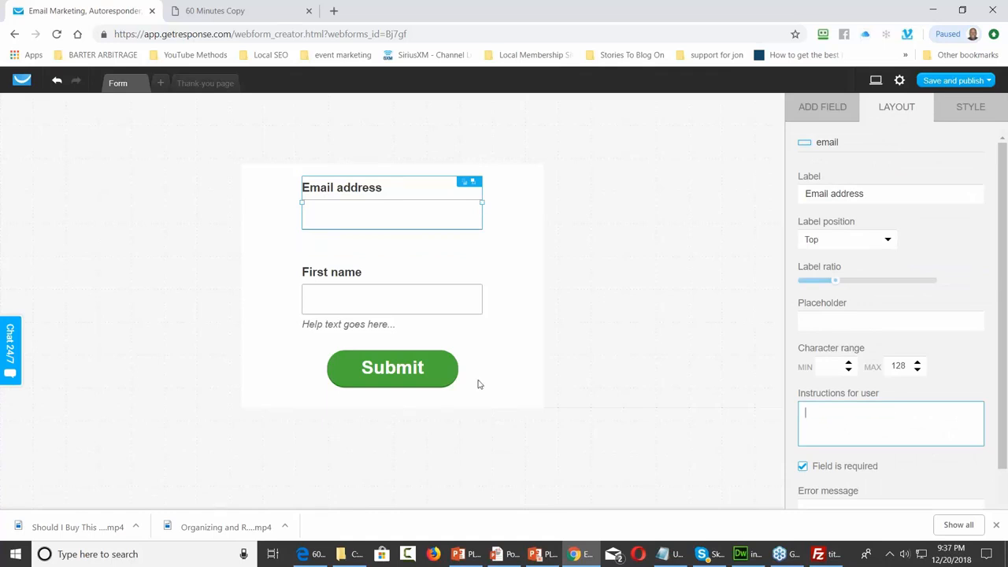
left_click(347, 325)
left_click_drag(937, 417, 799, 426)
key("BackSpace")
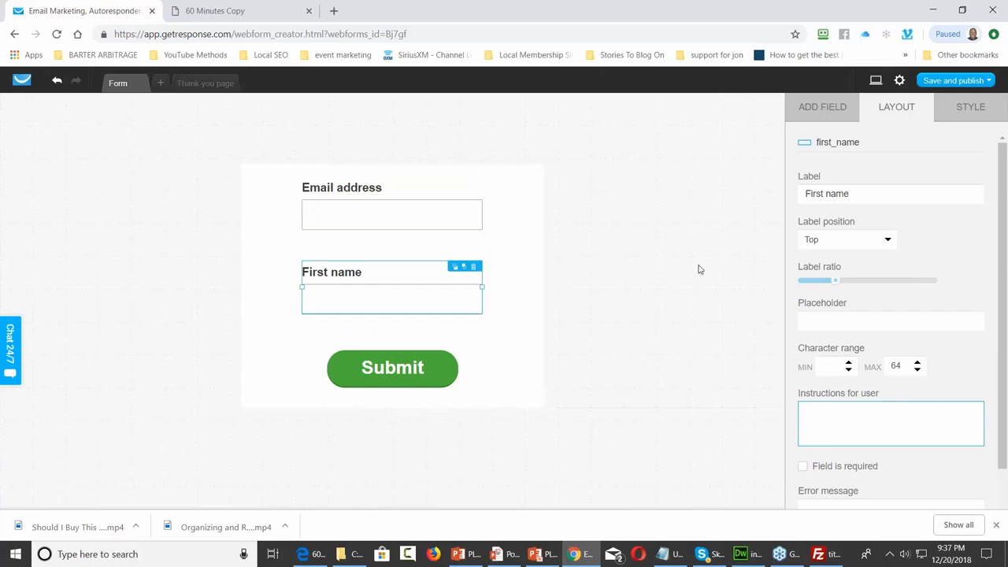
Move Email address closer to First name, raise Submit beneath them, and tighten the container
left_click(373, 219)
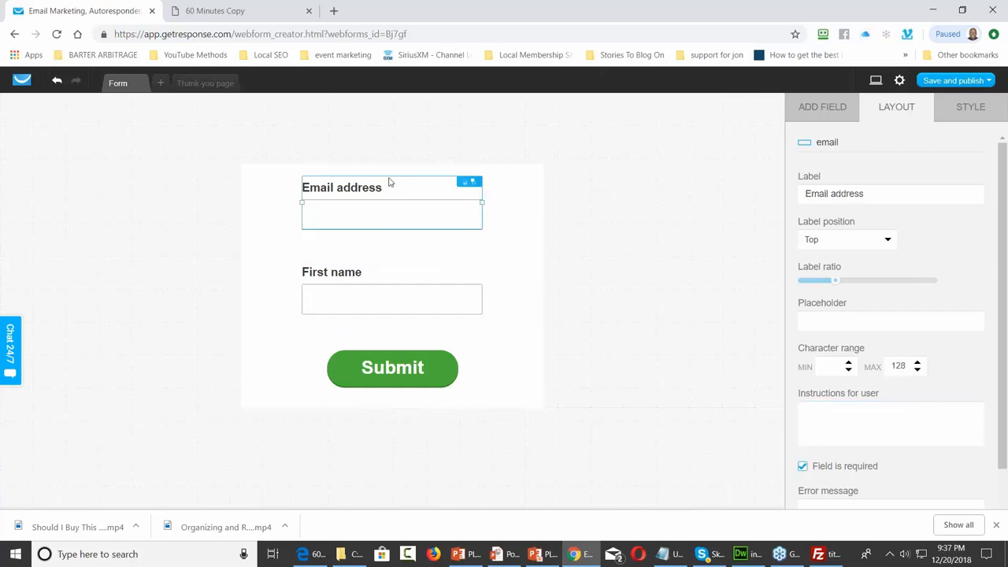
left_click_drag(386, 189, 390, 215)
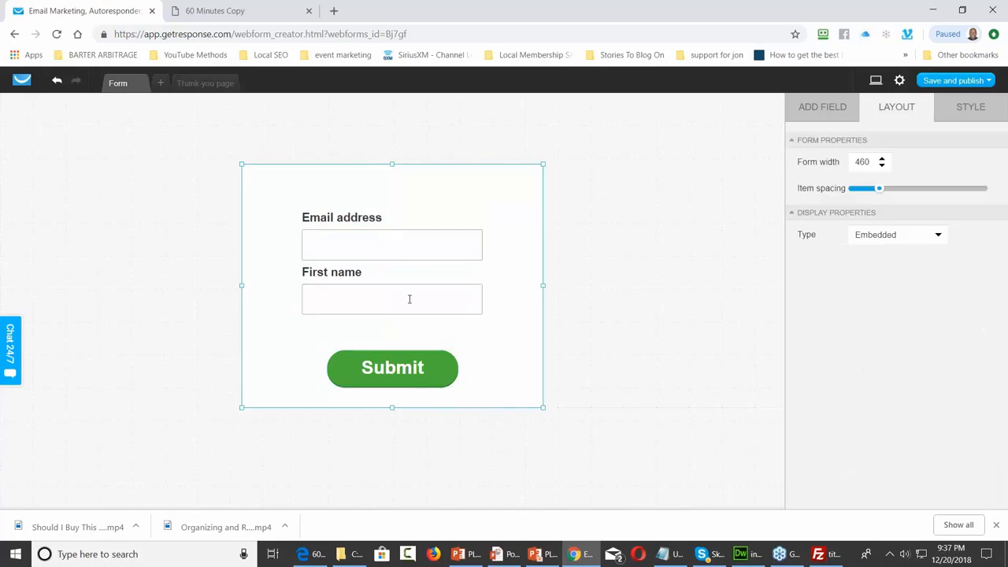
left_click_drag(391, 364, 389, 331)
left_click(396, 408)
left_click_drag(542, 408, 543, 382)
left_click_drag(391, 189, 390, 207)
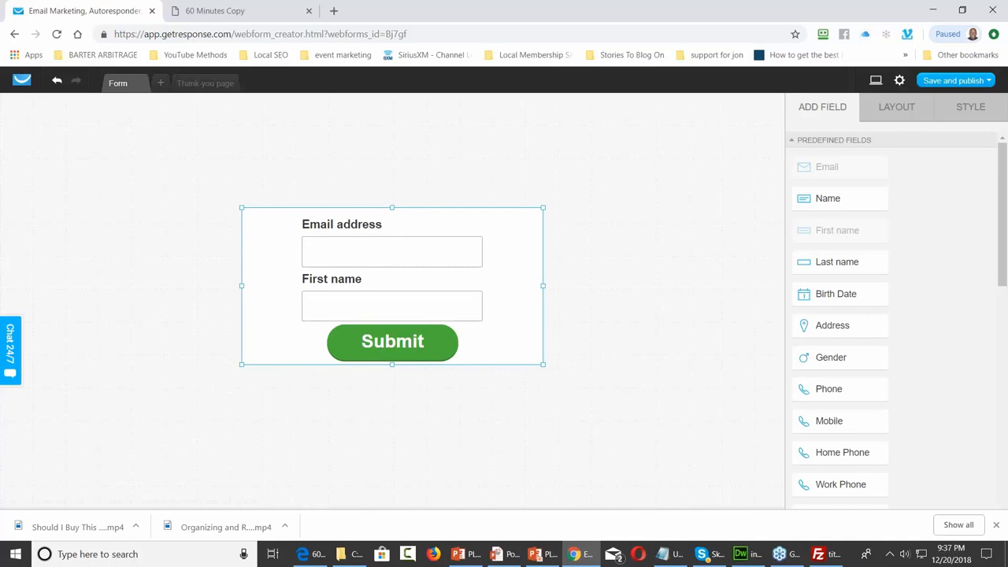
Save and publish the form as GetResponse-hosted, copy its form link, and return to Dreamweaver
left_click(988, 81)
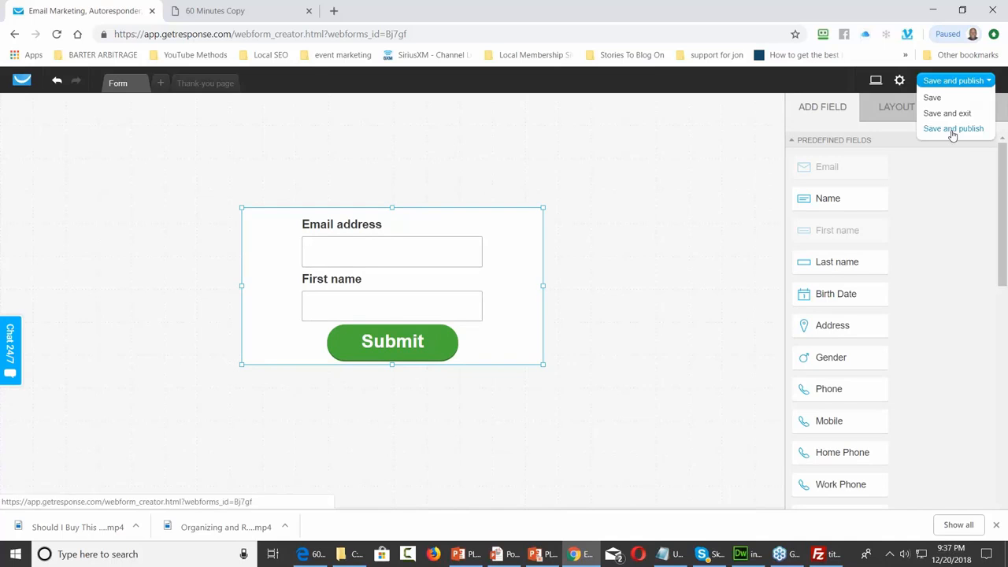
left_click(952, 129)
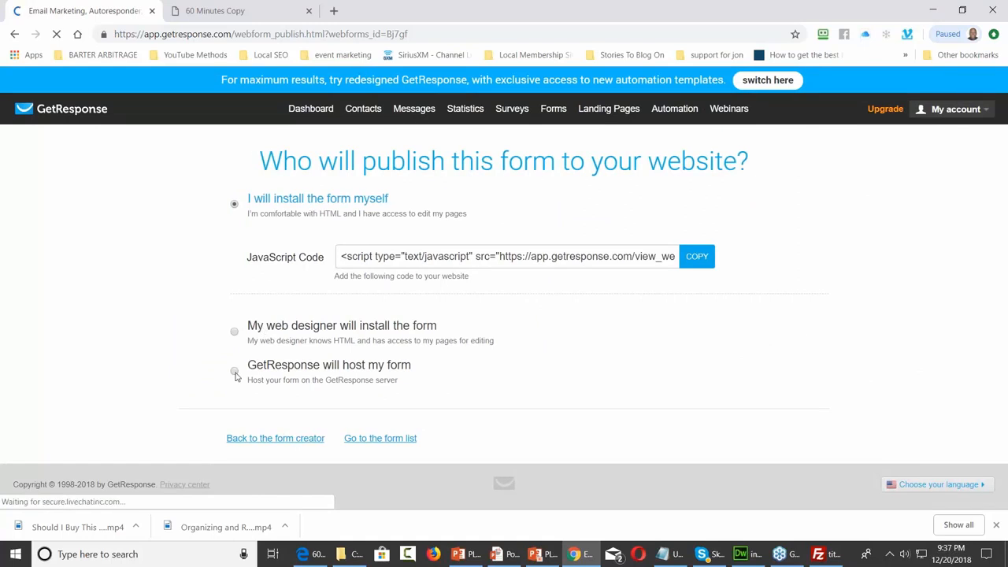
left_click(234, 373)
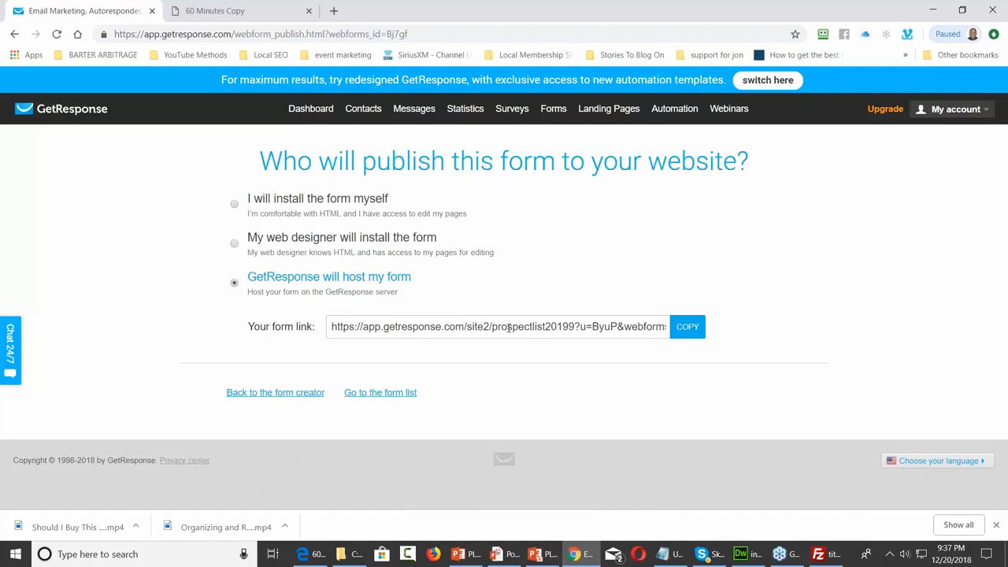
left_click(688, 331)
left_click(687, 331)
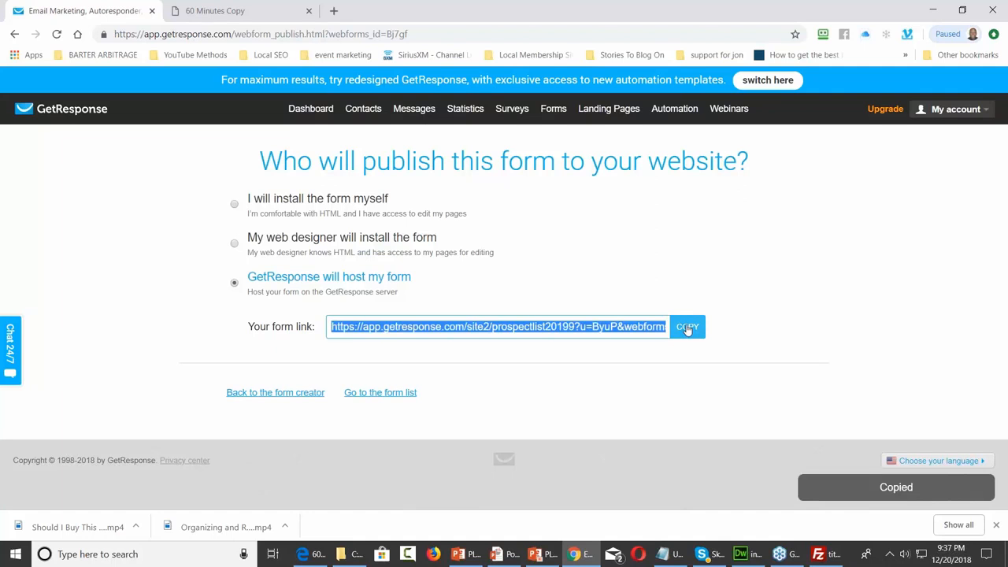
left_click(744, 554)
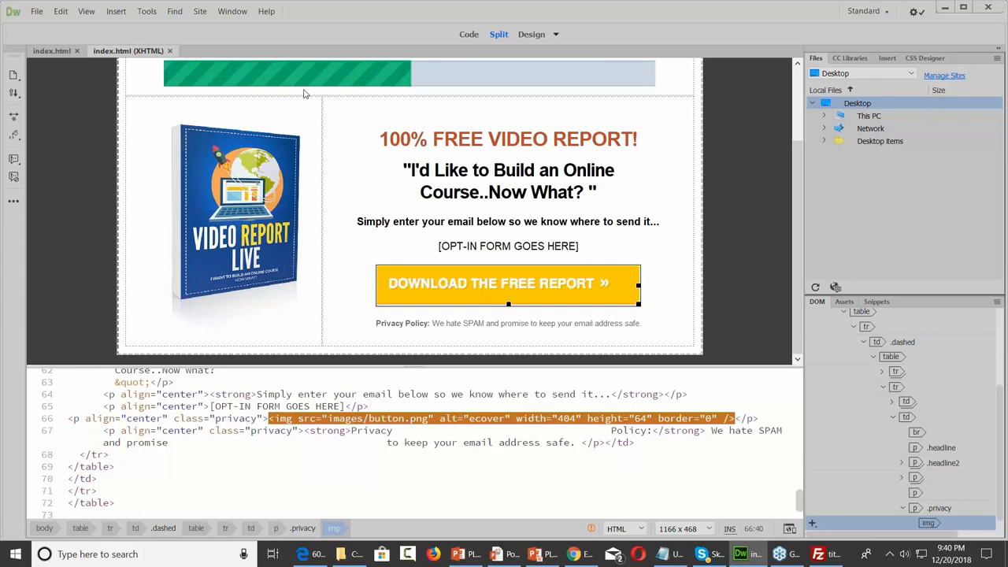
Paste the hosted form URL as the DOWNLOAD THE FREE REPORT image's link and save as 4index.html
left_click(232, 11)
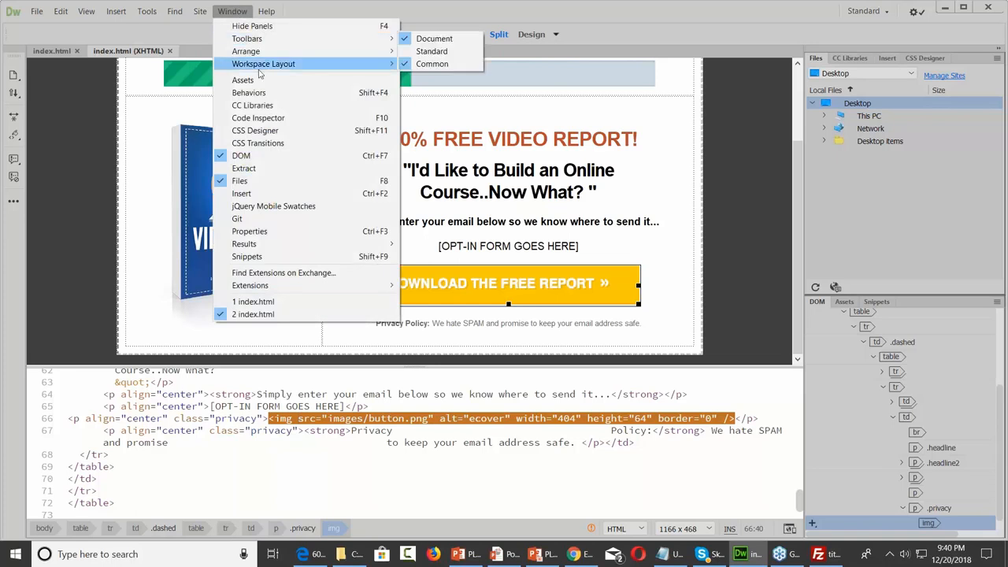
left_click(267, 235)
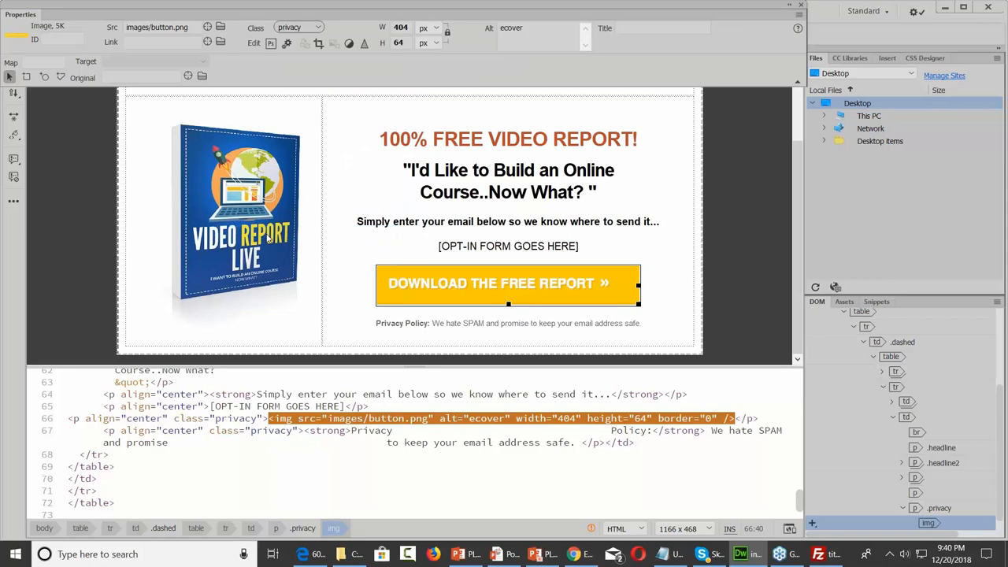
left_click(155, 42)
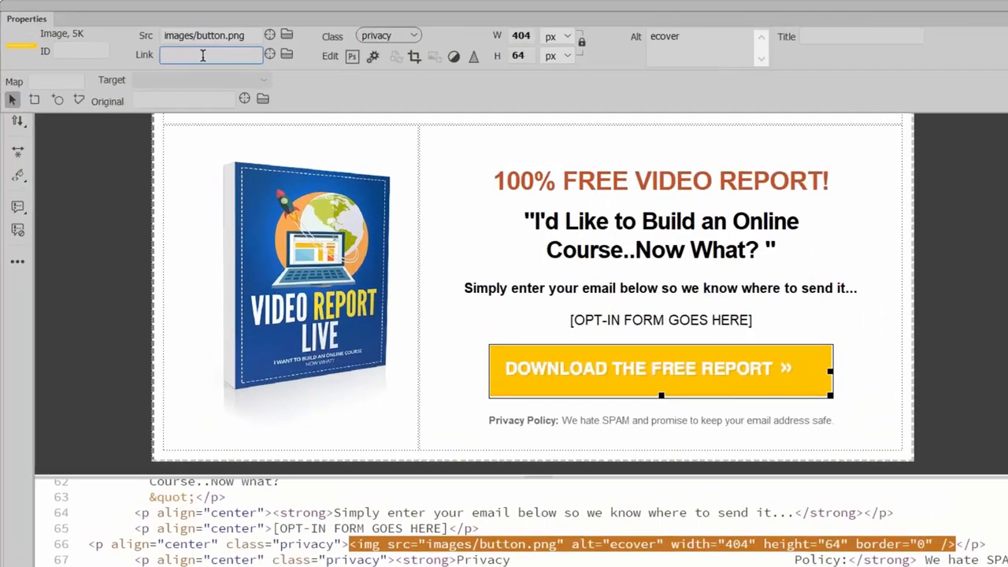
key("ctrl+v")
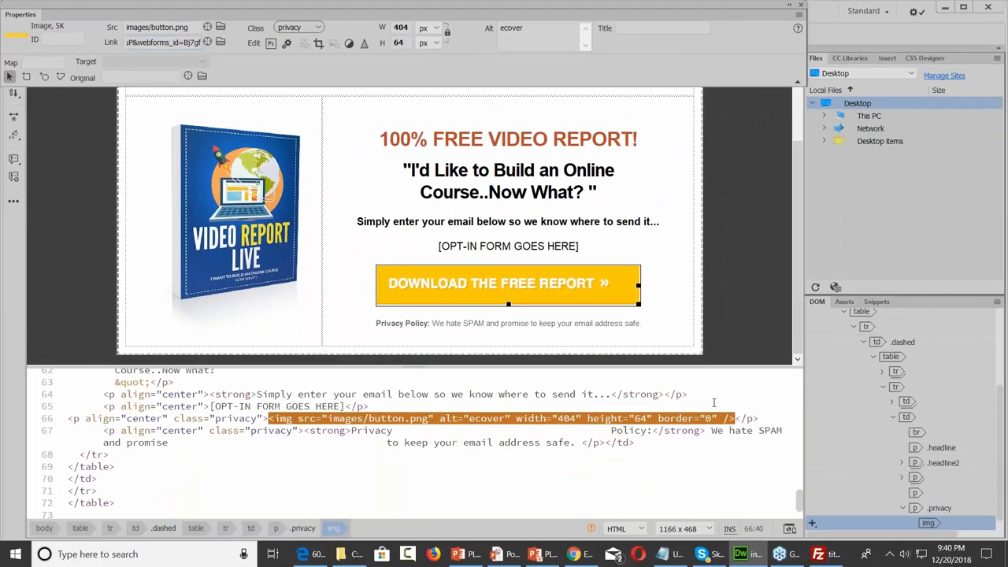
key("Return")
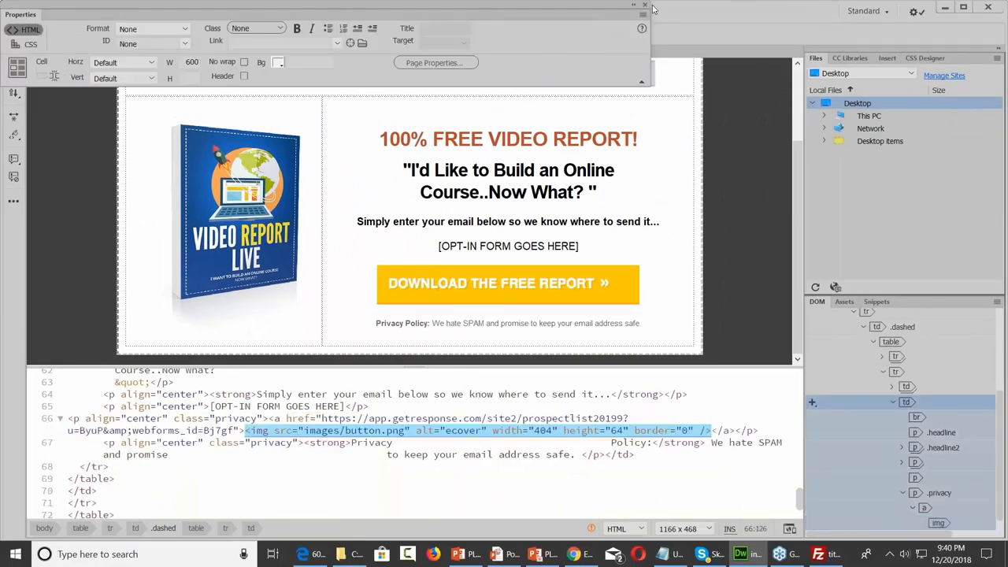
left_click(644, 5)
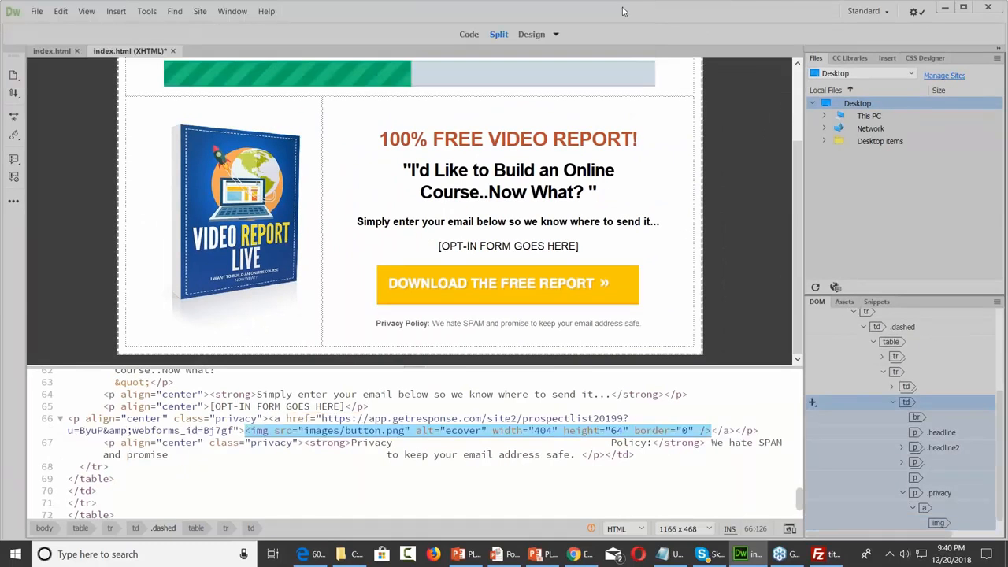
left_click(36, 11)
left_click(52, 92)
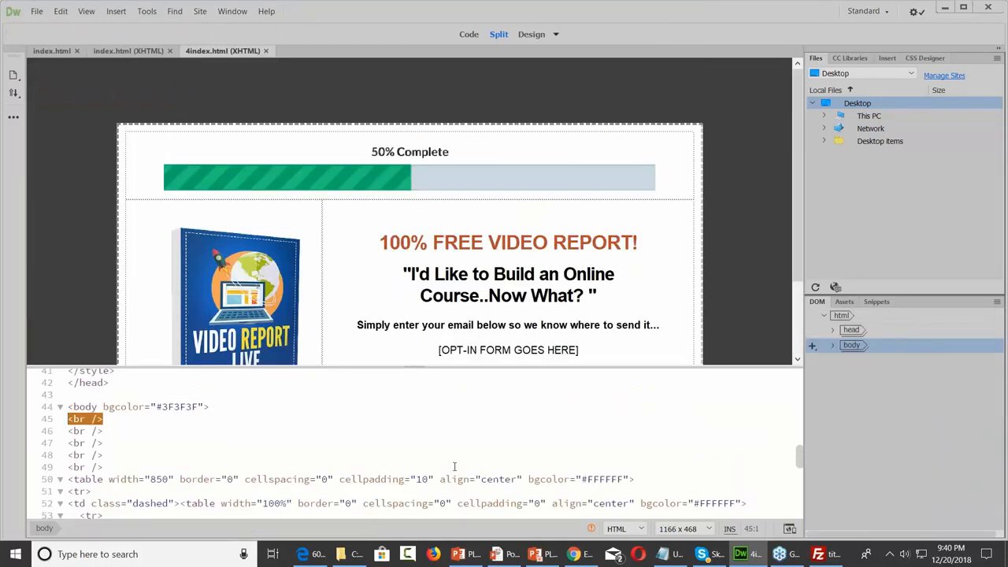
Open 4index.html from F:\Products\Lead Magnet Page in Chrome
left_click(347, 554)
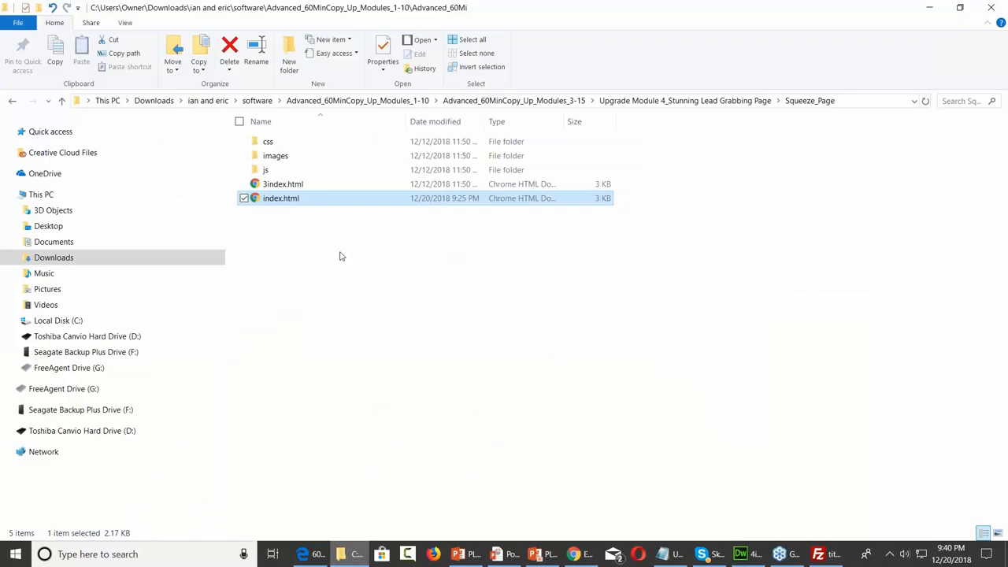
left_click(128, 353)
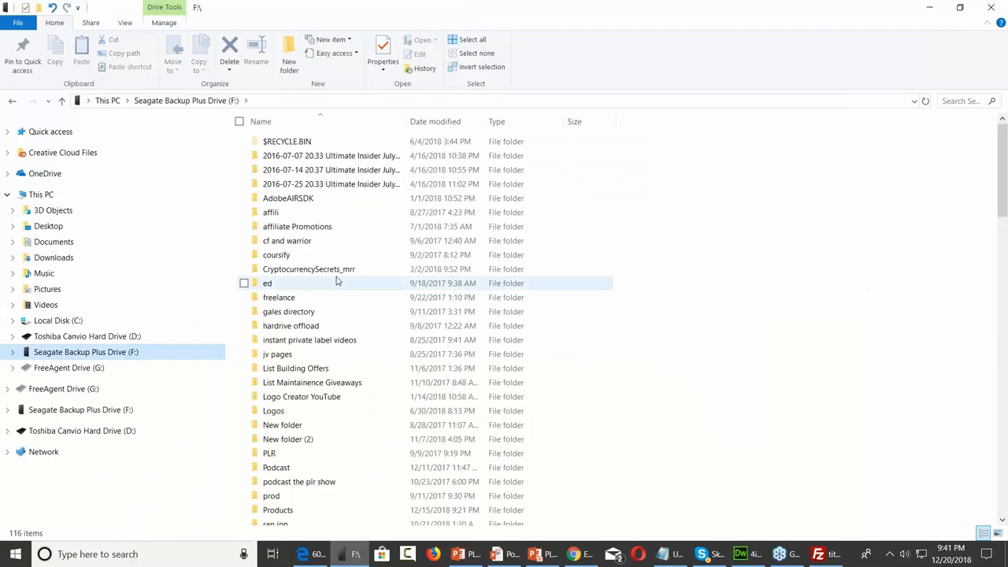
scroll(338, 281, "down", 7)
left_click(310, 221)
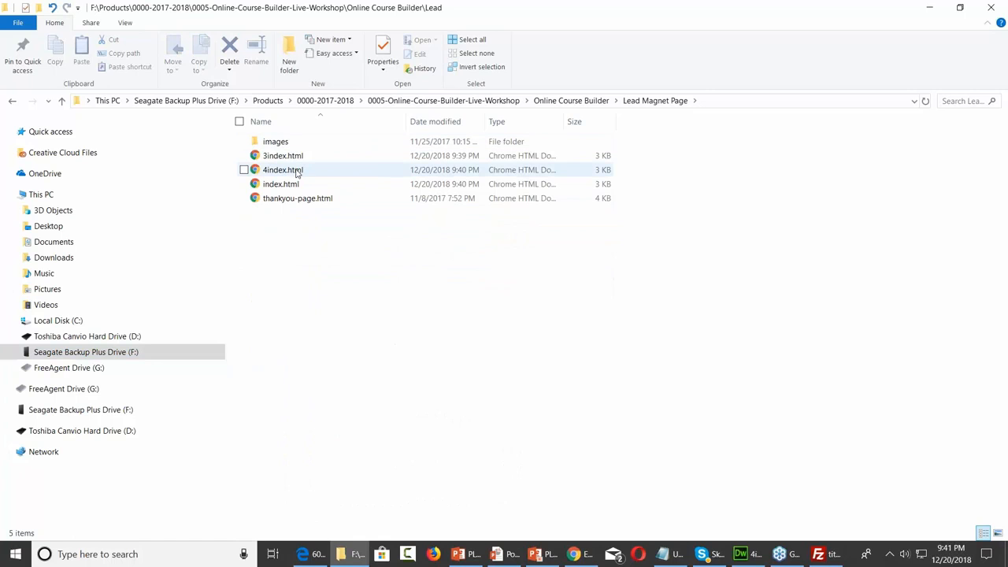
left_click(298, 171)
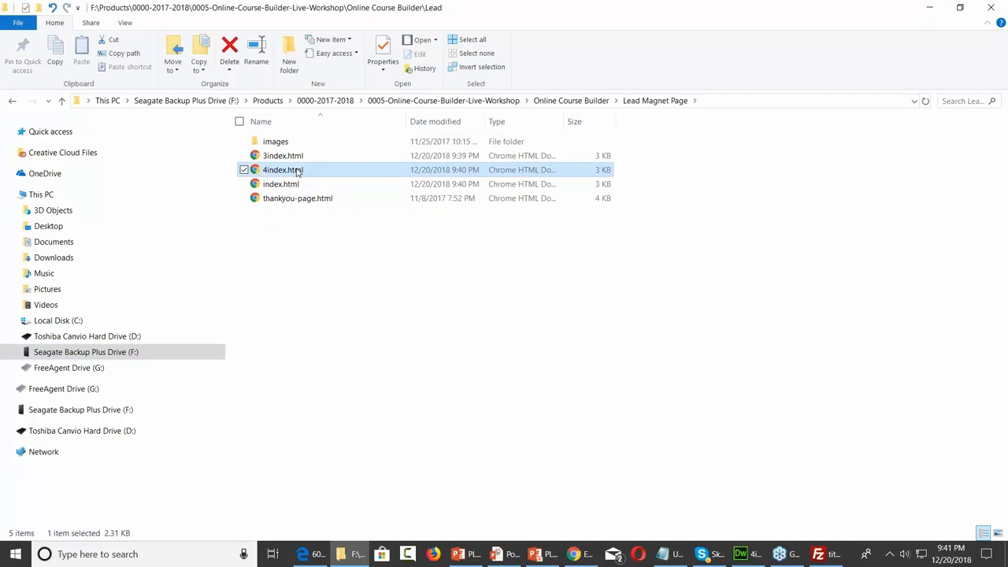
double_click(298, 172)
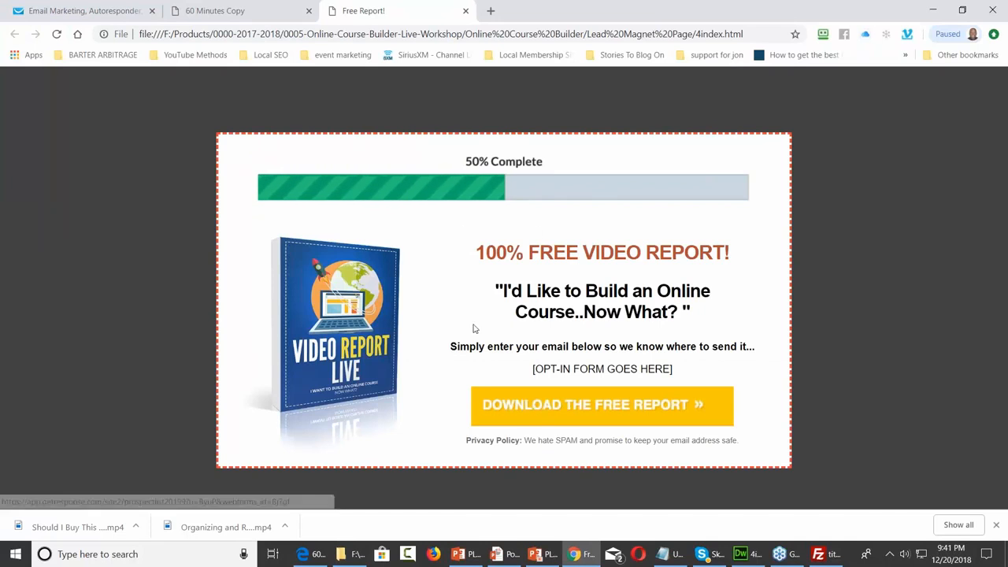
Test the DOWNLOAD THE FREE REPORT button twice to confirm it opens the GetResponse-hosted form
left_click(559, 408)
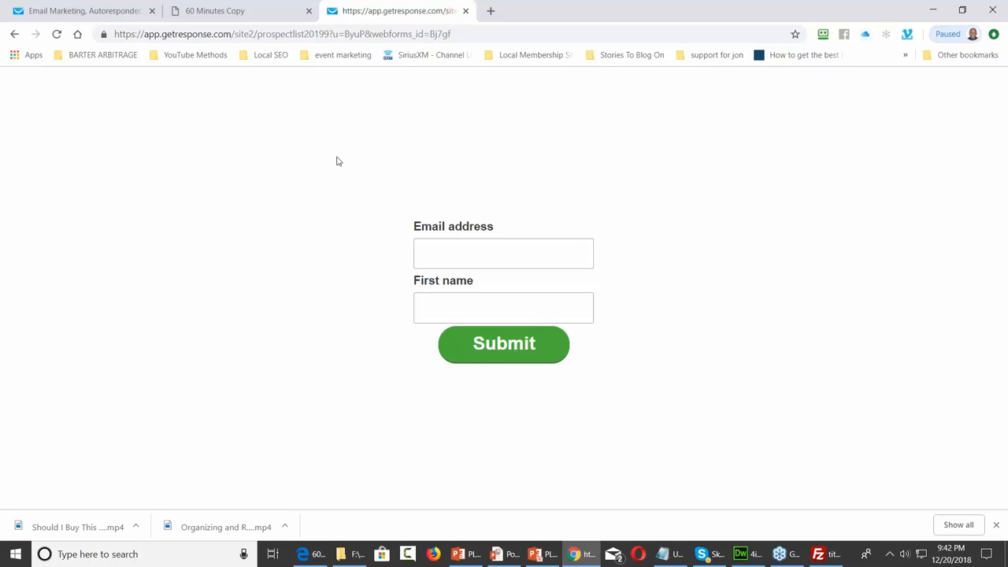
left_click(79, 11)
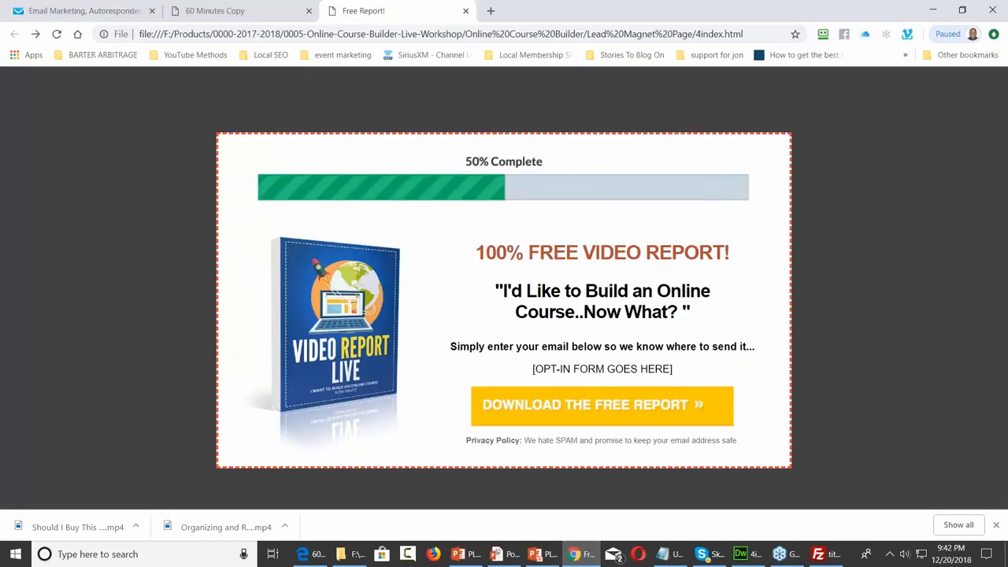
left_click(555, 409)
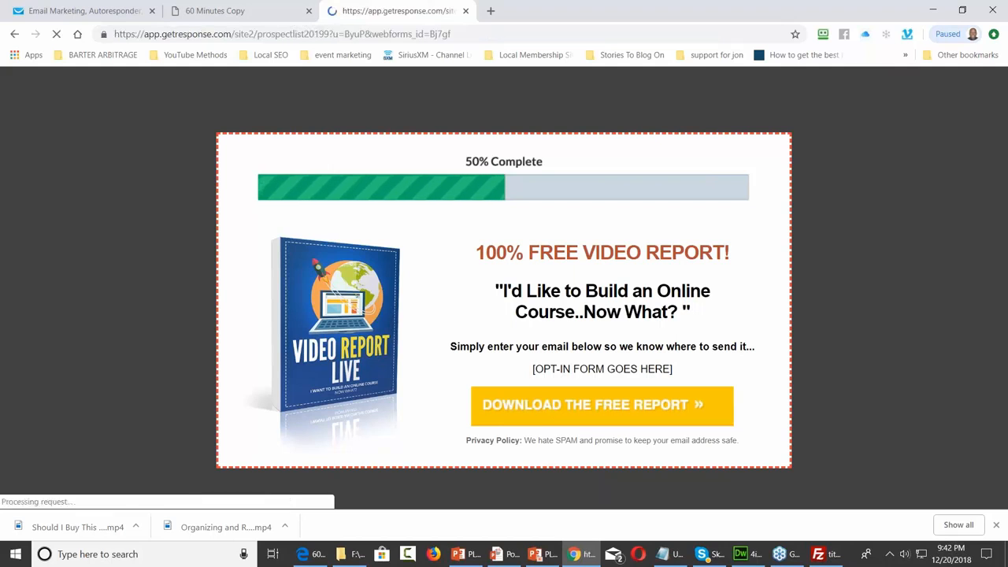